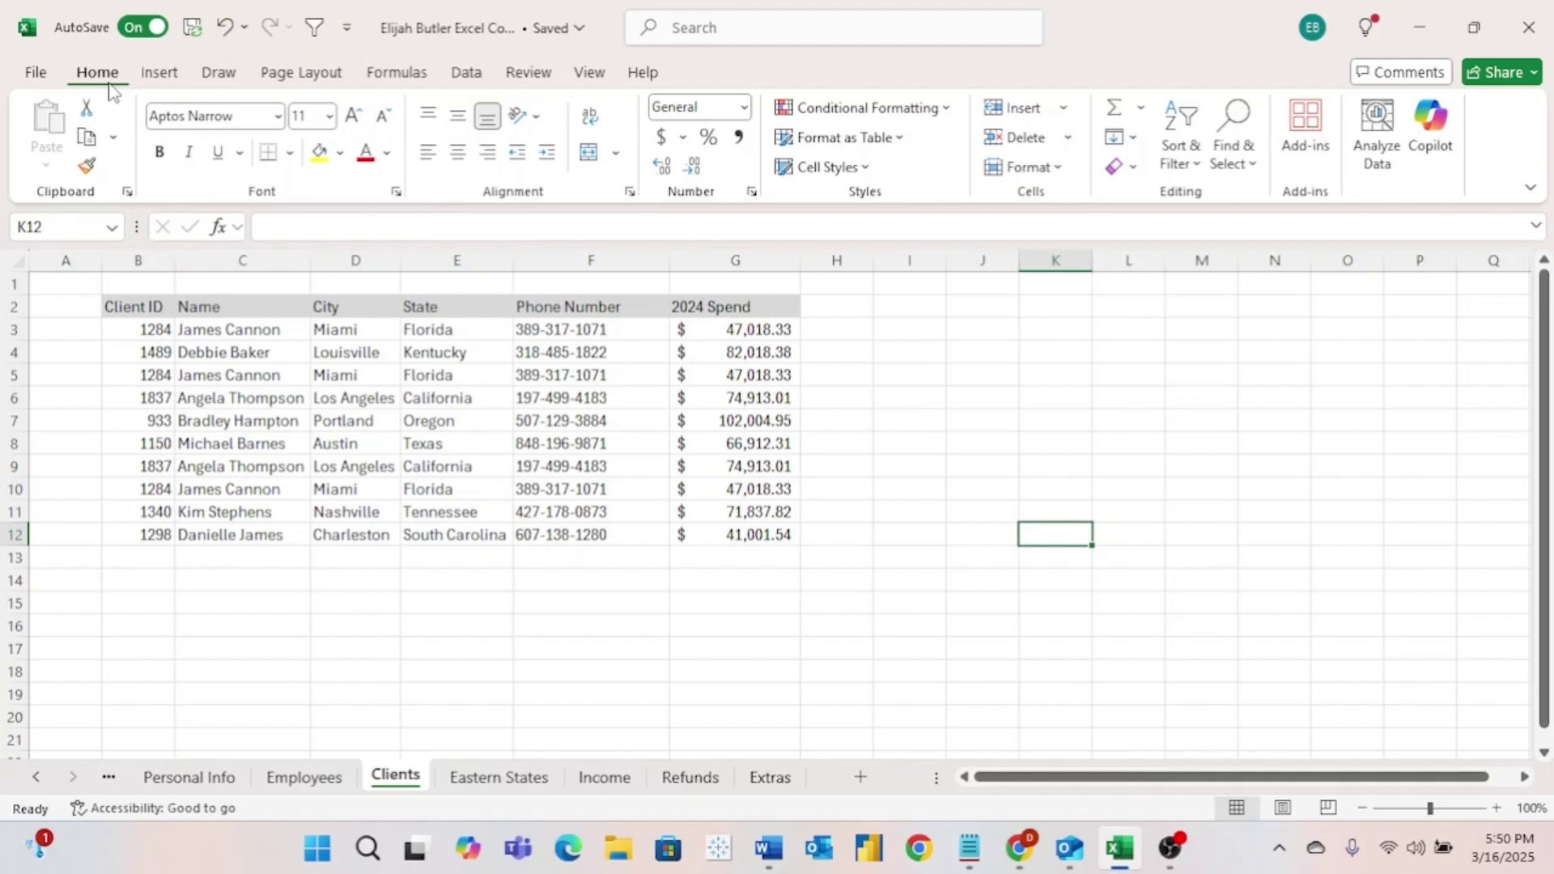
# Look over the Highlight Cells, Top/Bottom, Data Bars and Color Scales rules, then start a New Rule.
pyautogui.click(878, 117)
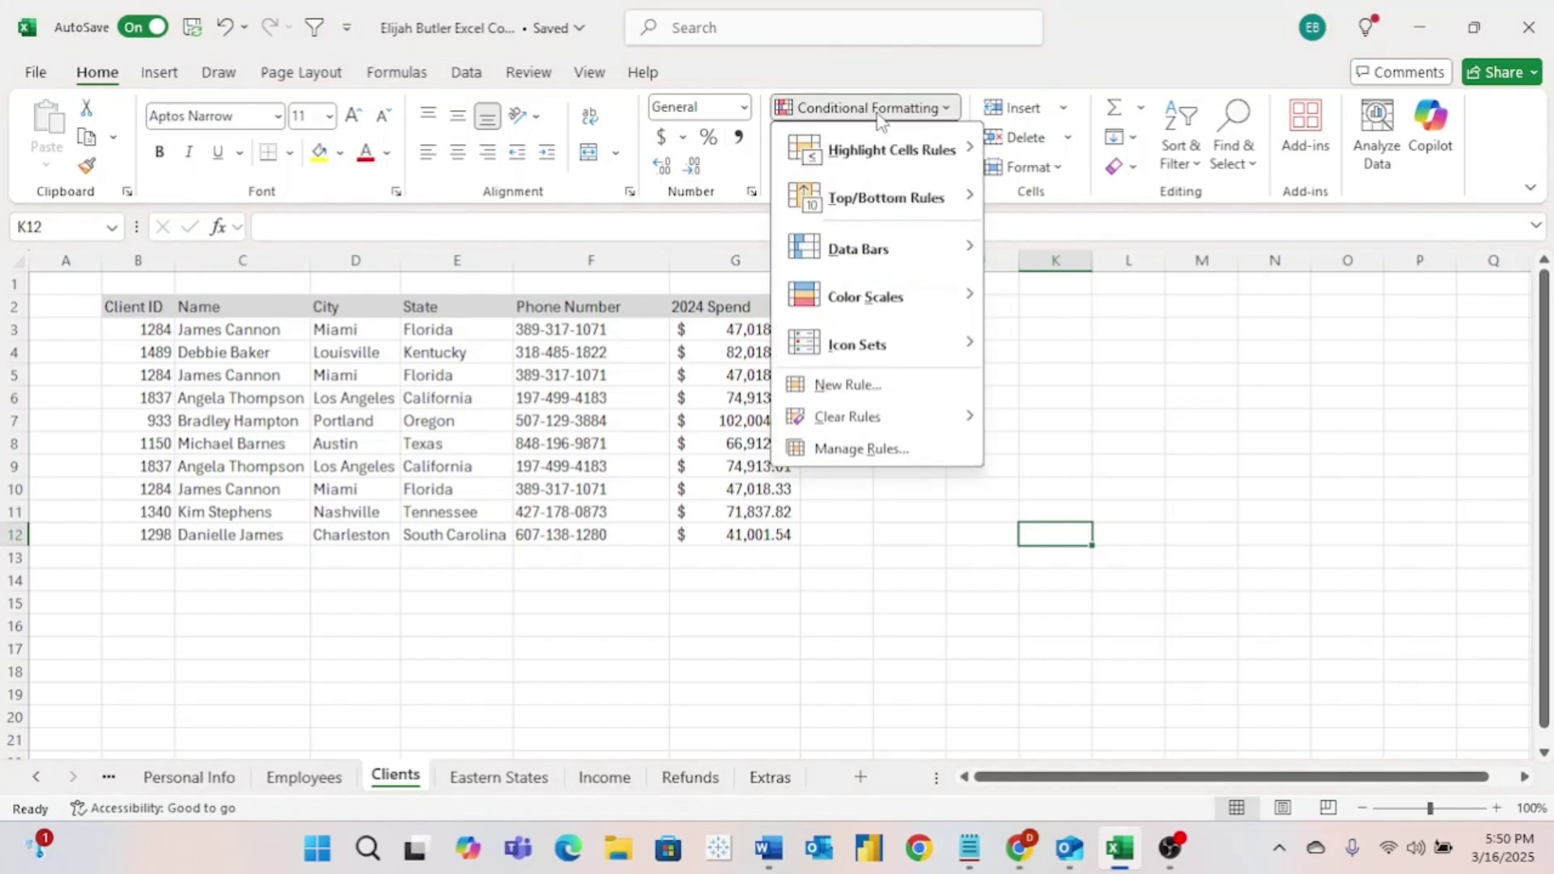
pyautogui.click(879, 117)
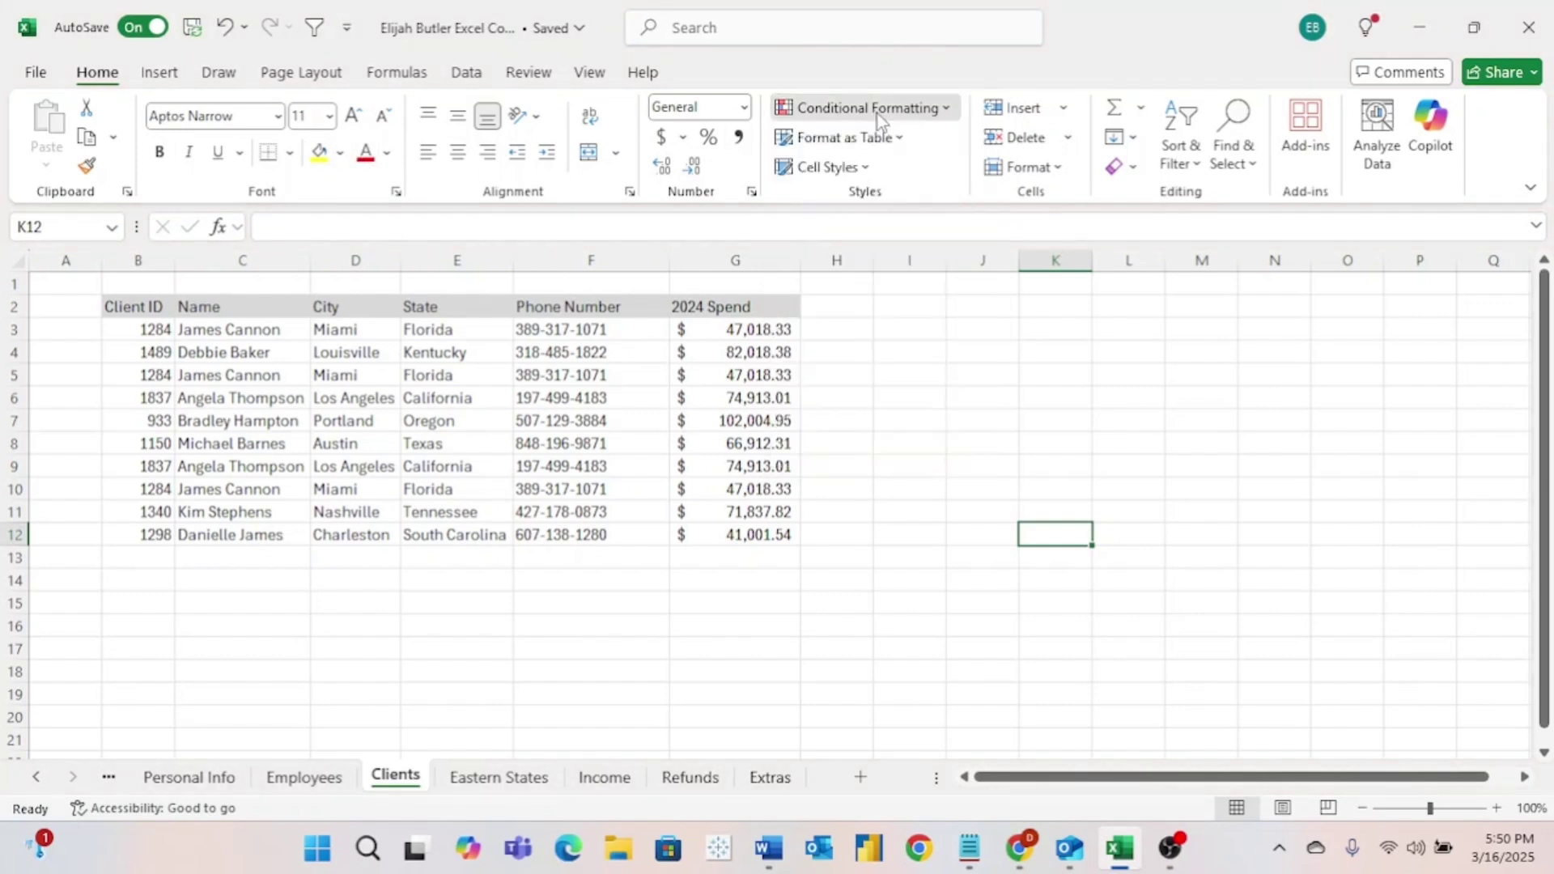
pyautogui.click(932, 116)
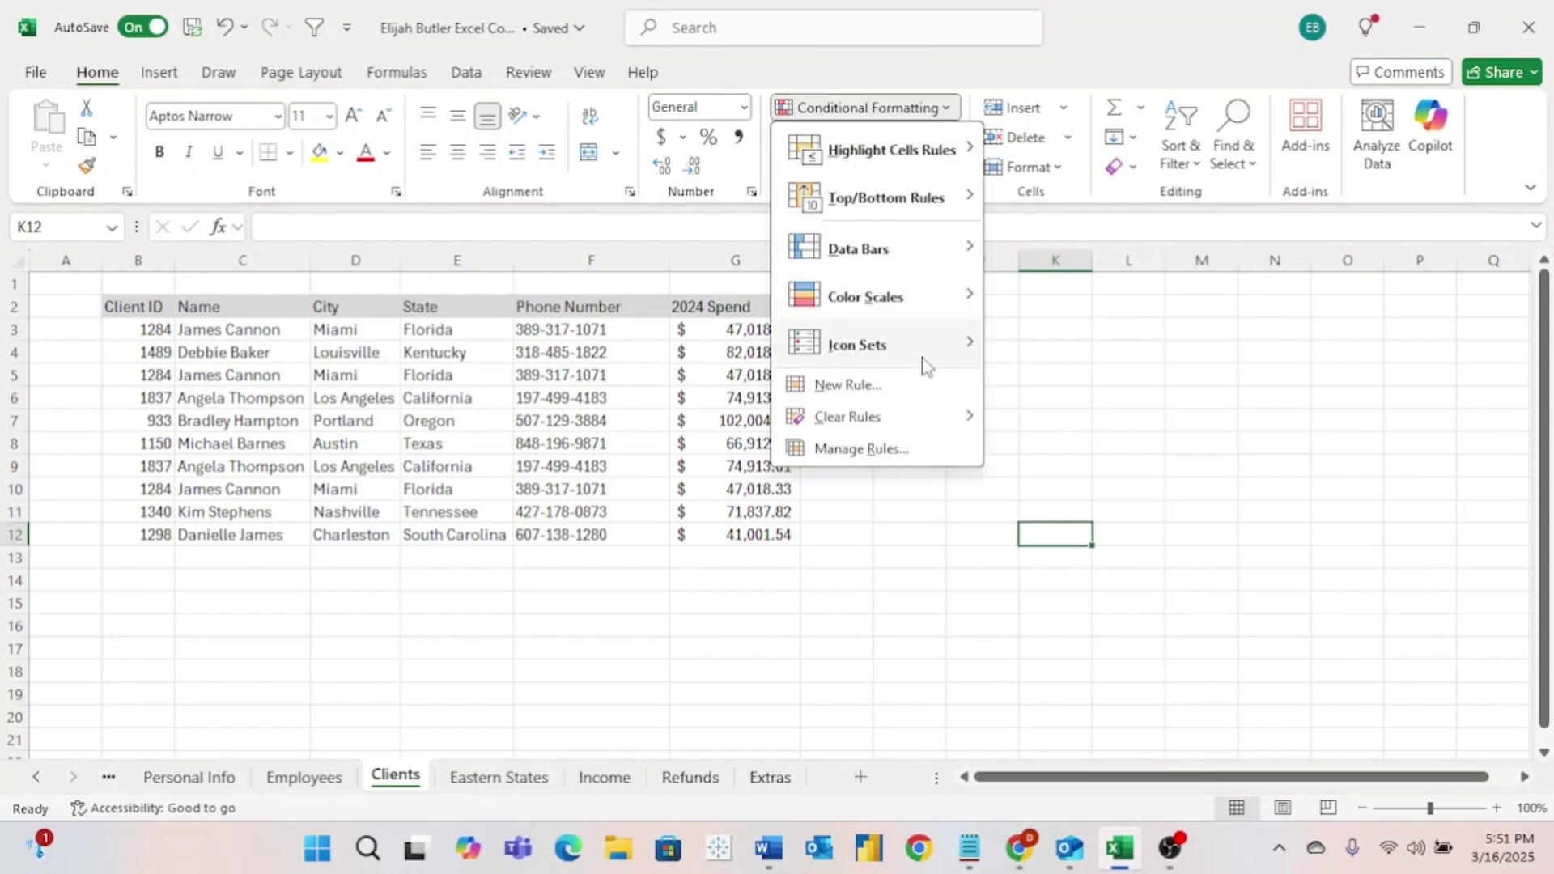
pyautogui.moveTo(925, 356)
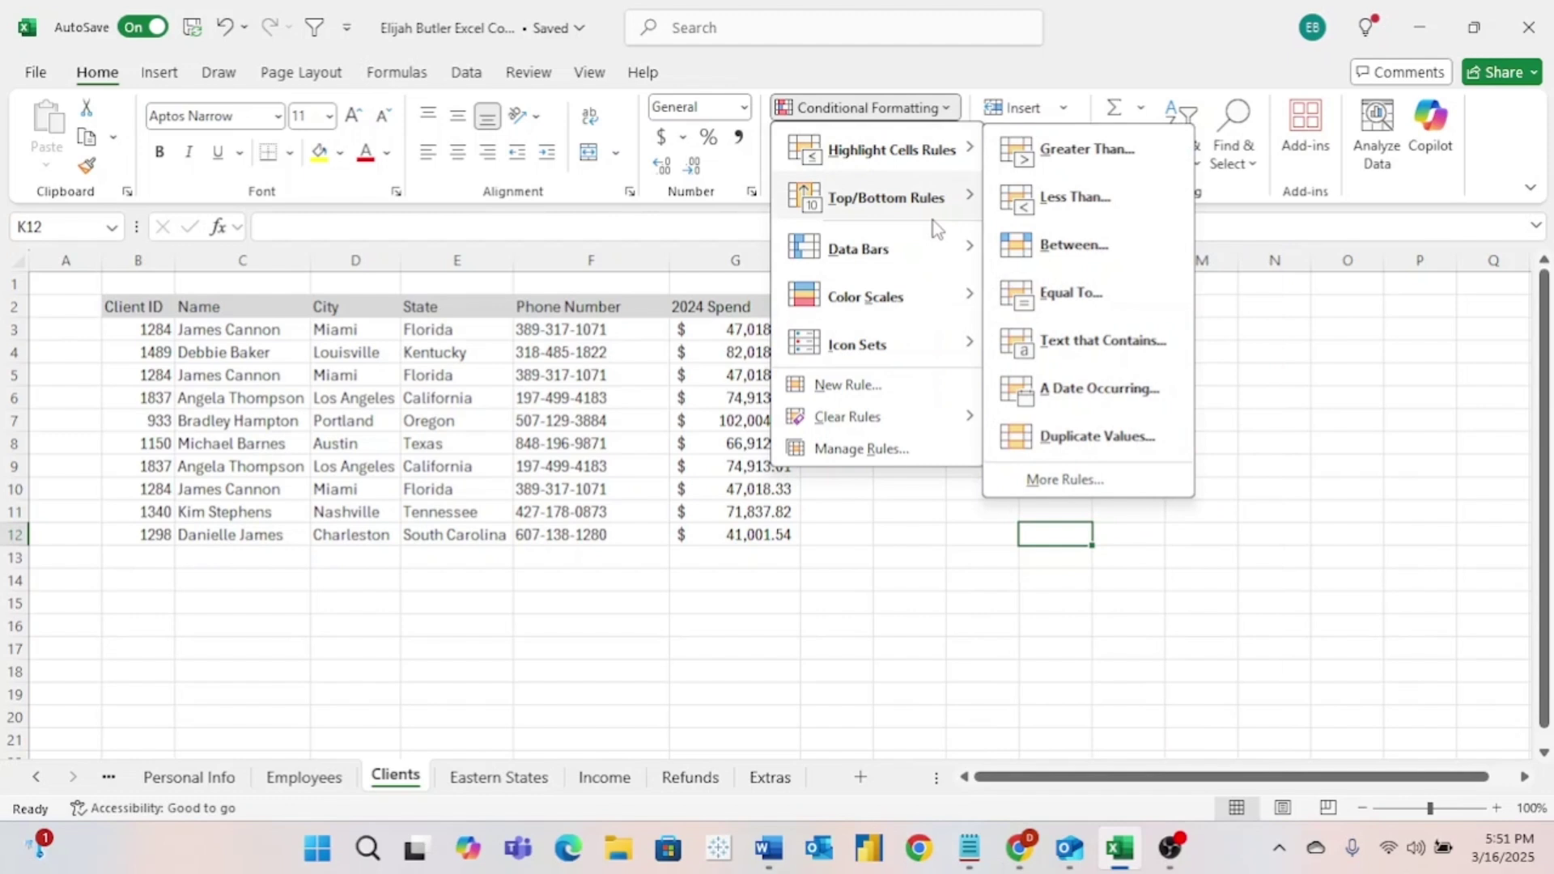
pyautogui.moveTo(937, 267)
pyautogui.moveTo(922, 158)
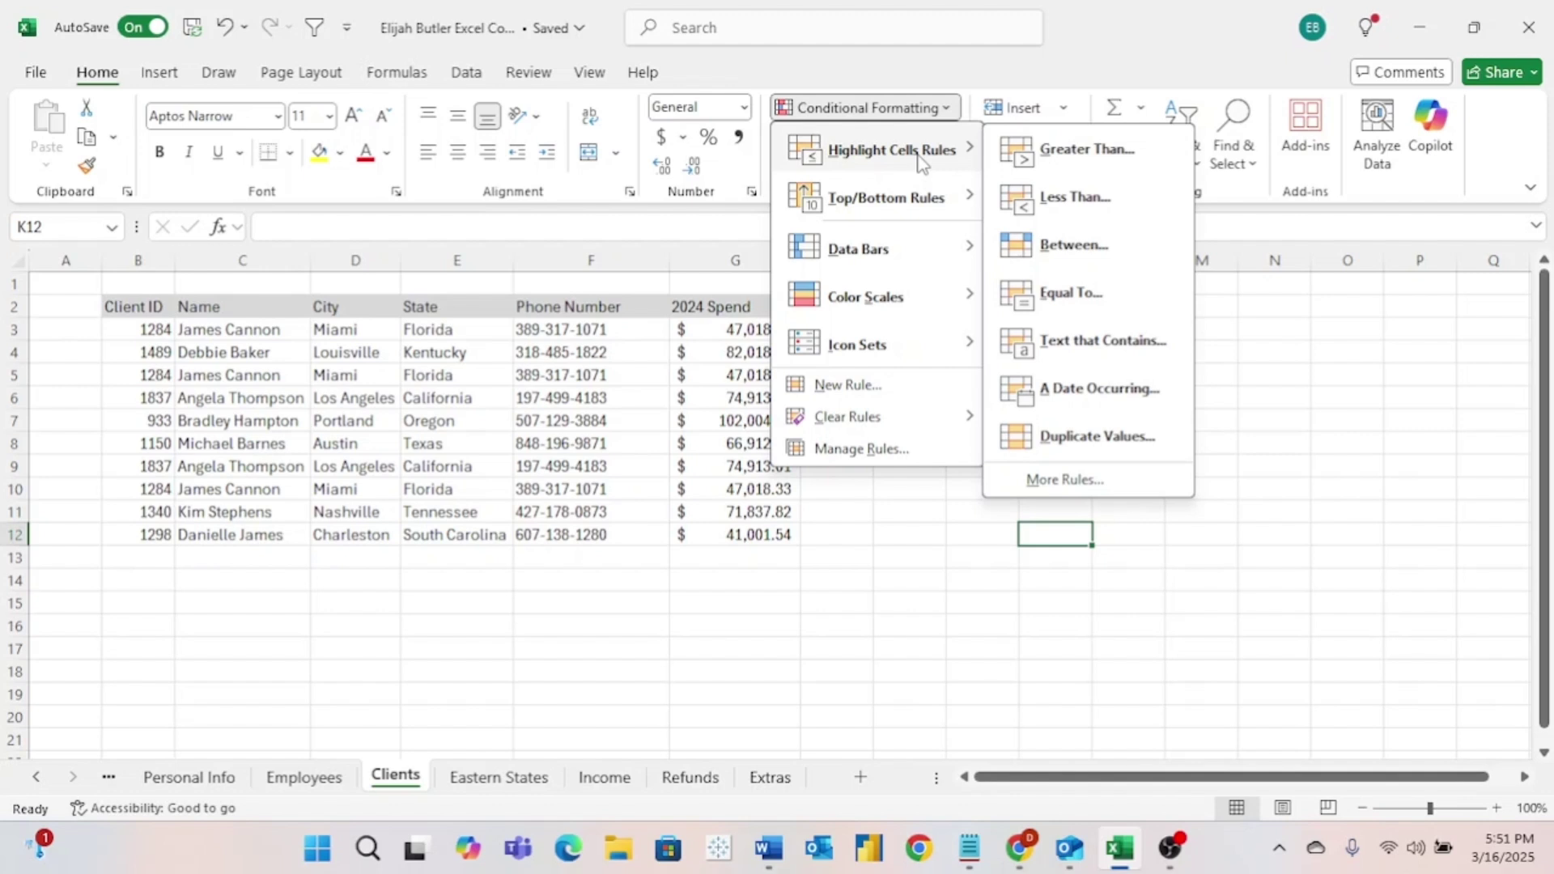
pyautogui.moveTo(951, 197)
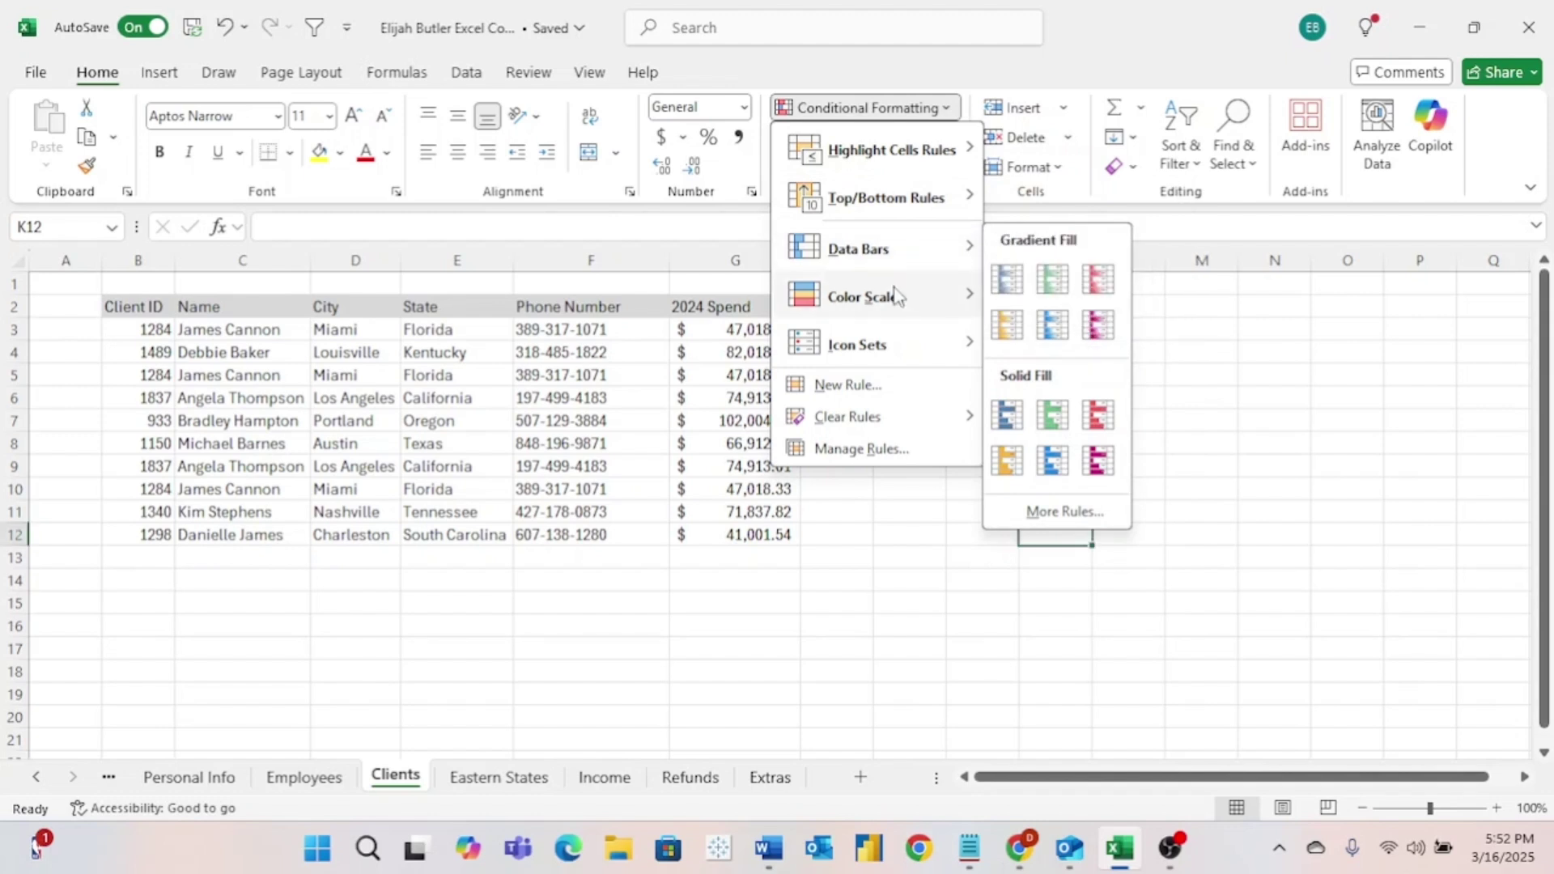
pyautogui.moveTo(899, 297)
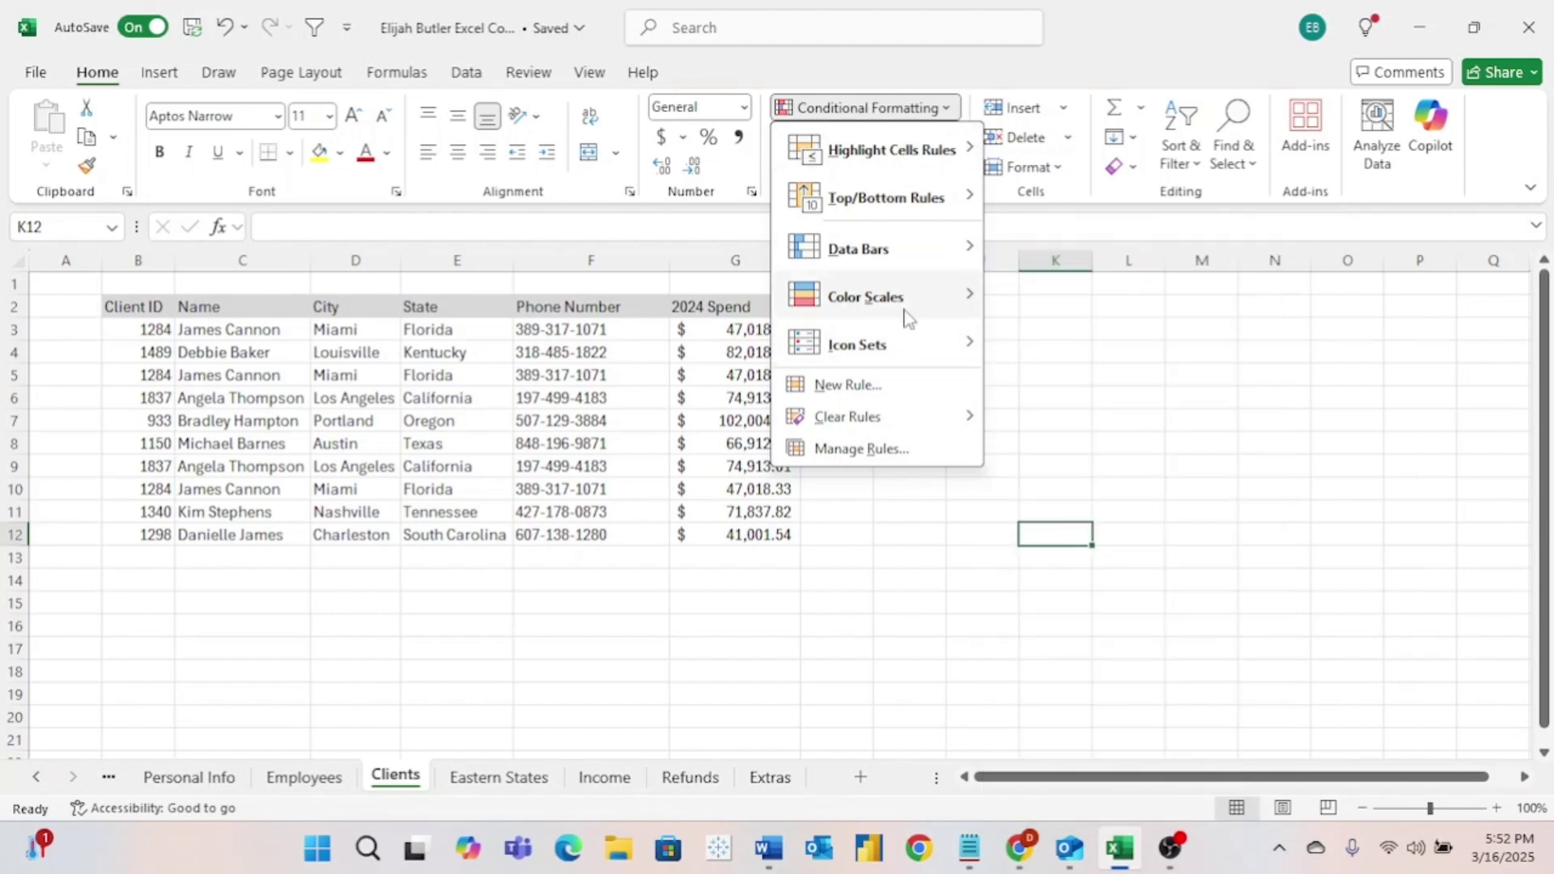
pyautogui.click(910, 388)
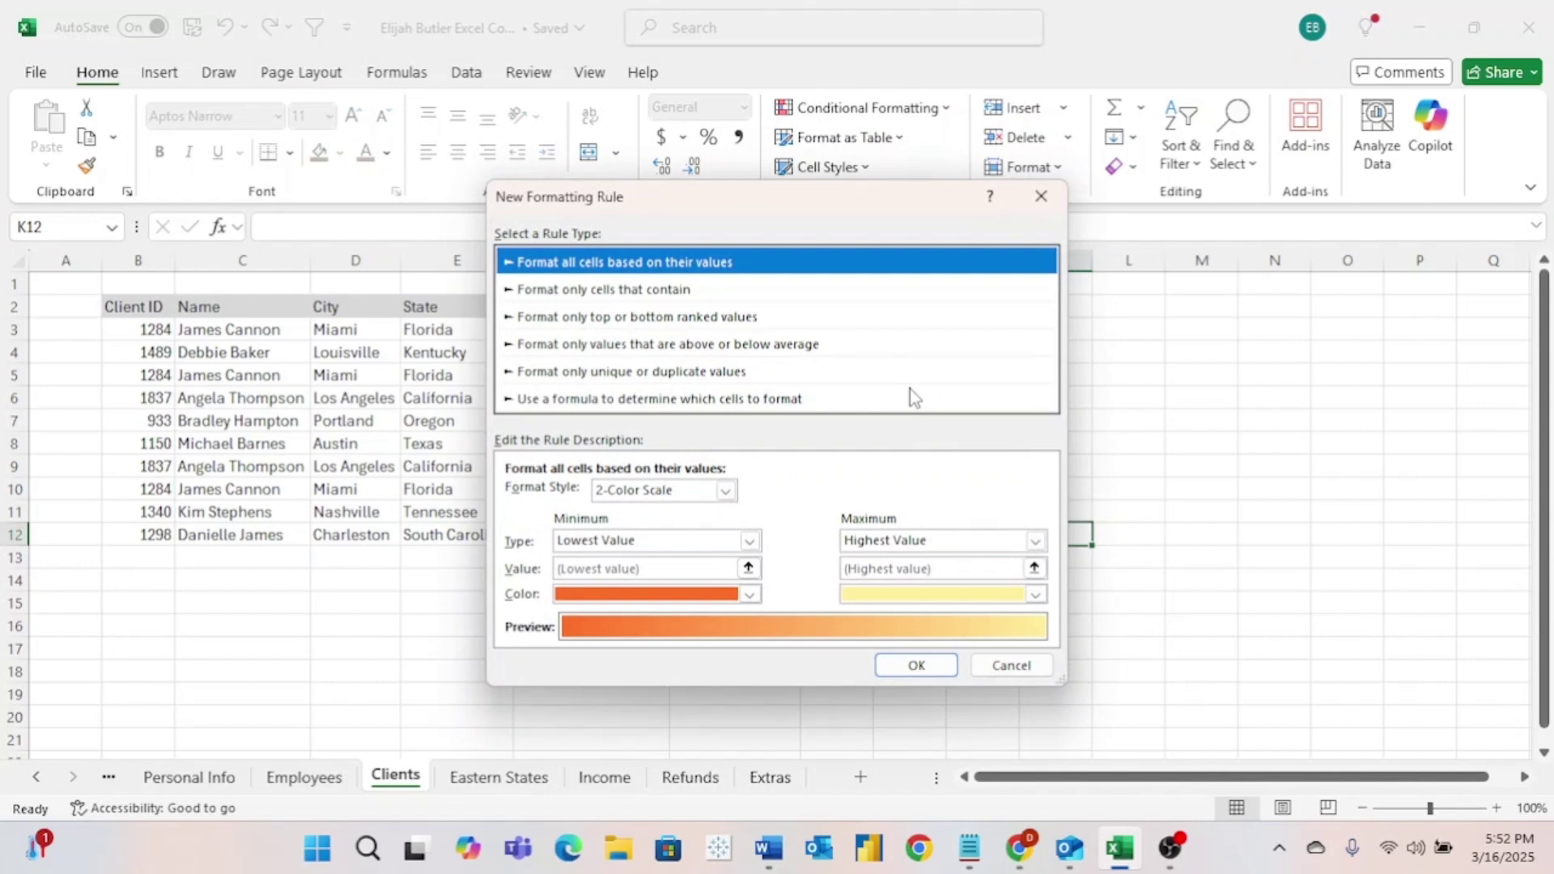
# Cancel the New Formatting Rule dialog without adding a rule.
pyautogui.click(1012, 665)
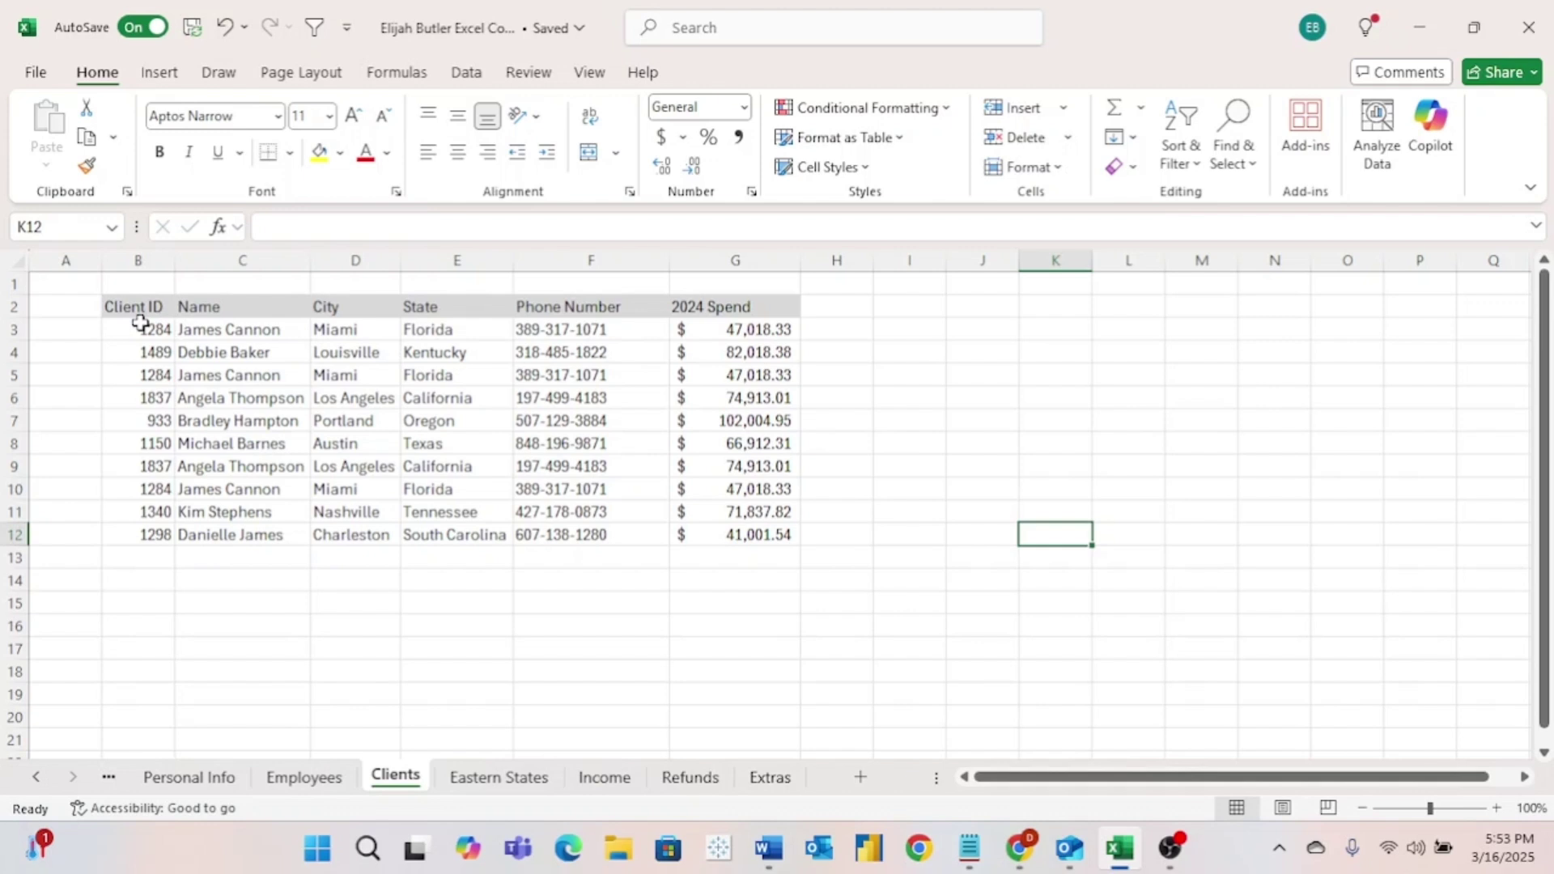
# Mark duplicate values in B3:G12 with Light Red Fill with Dark Red Text.
pyautogui.moveTo(140, 323); pyautogui.dragTo(690, 534)
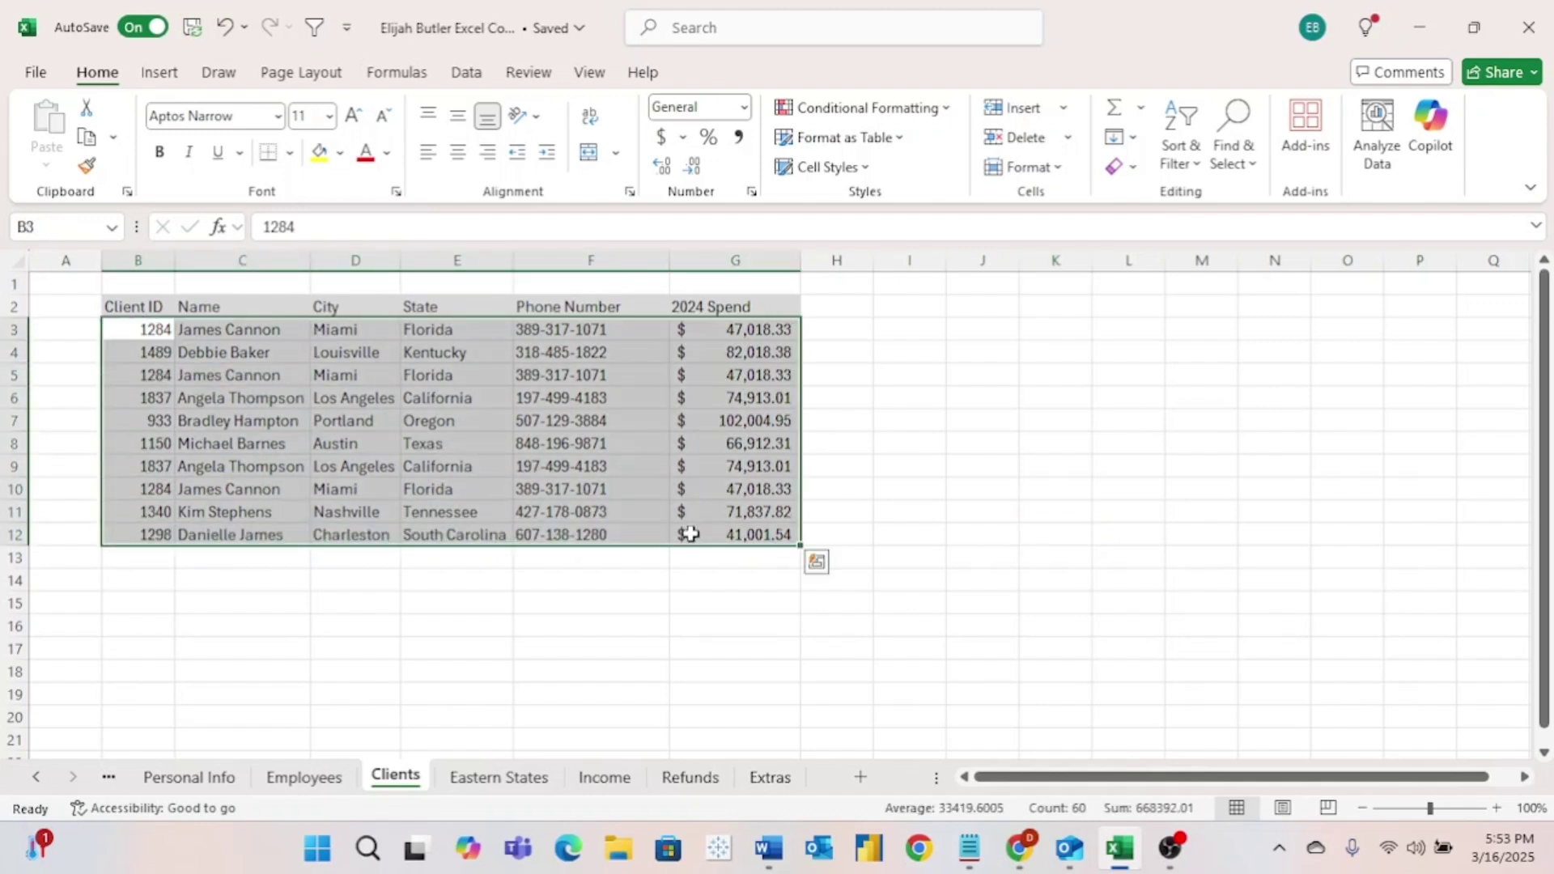
pyautogui.click(928, 113)
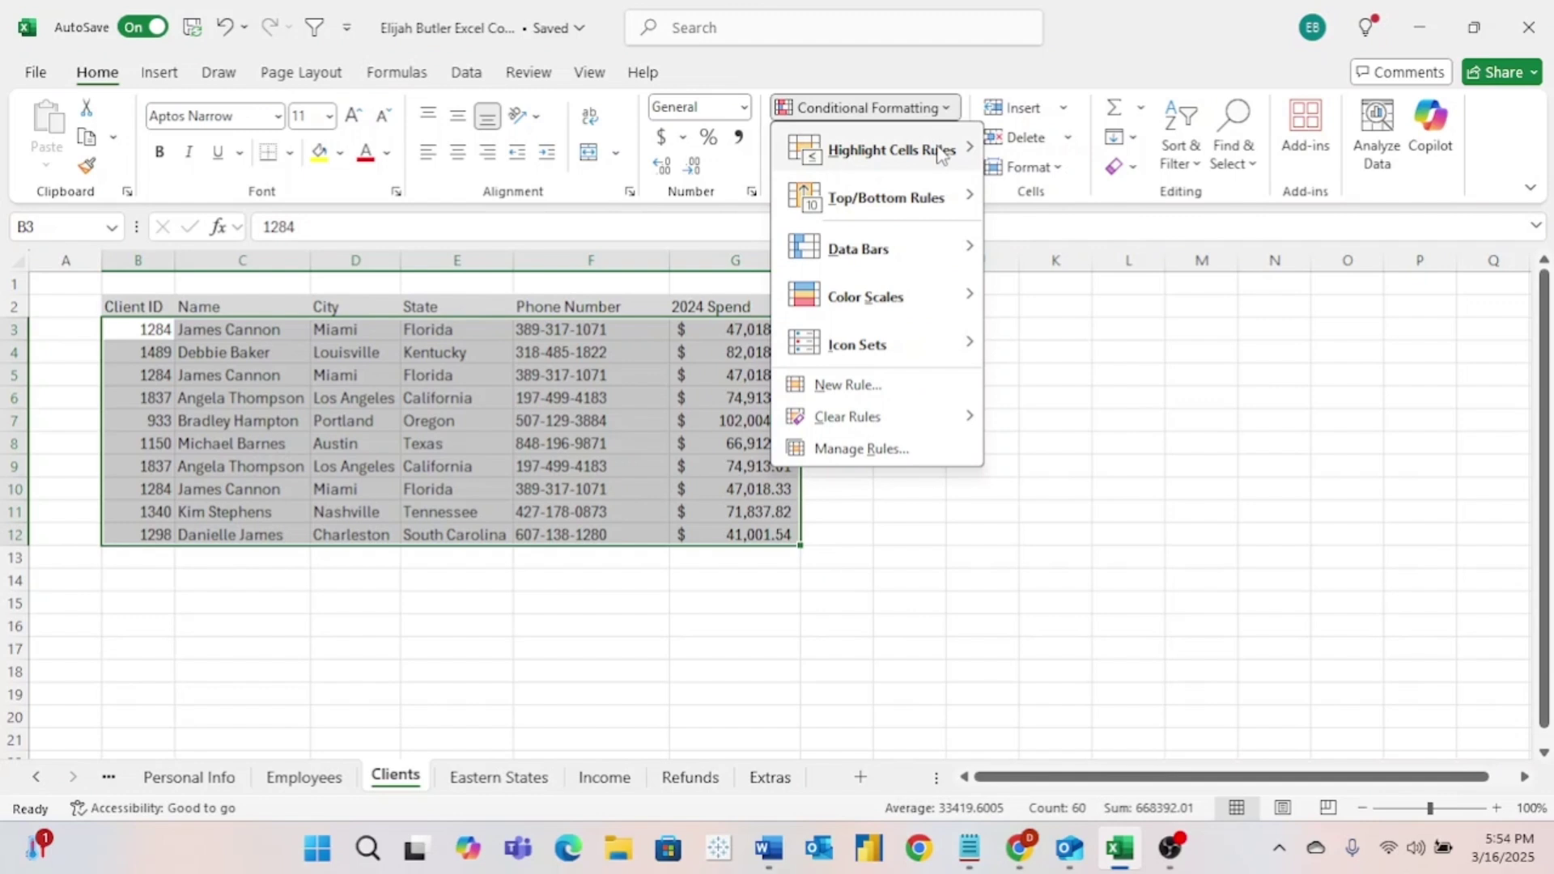
pyautogui.moveTo(943, 166)
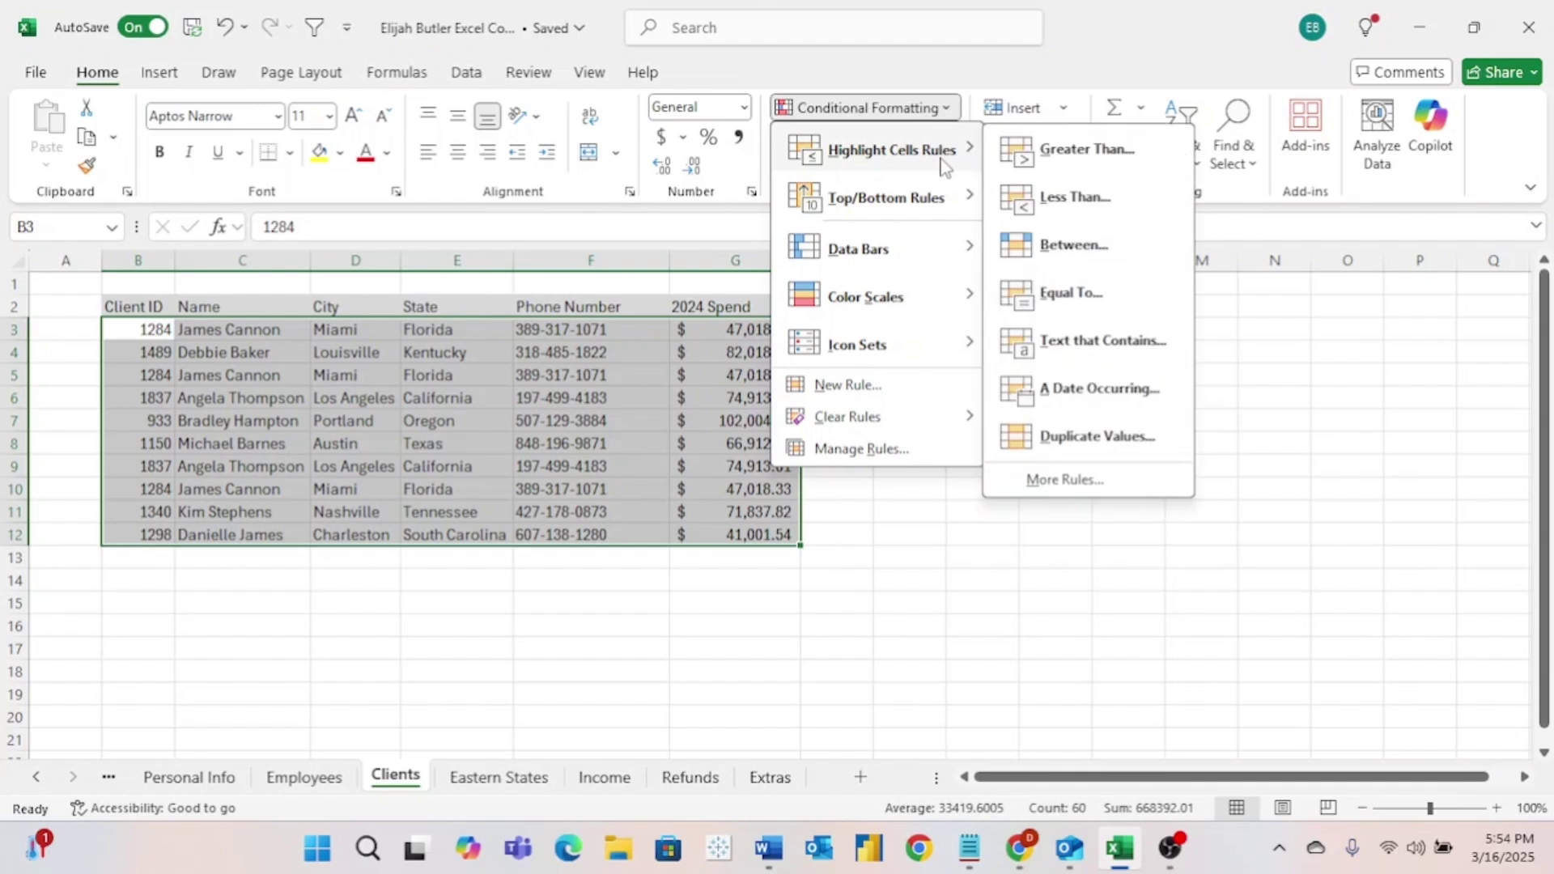
pyautogui.click(1088, 445)
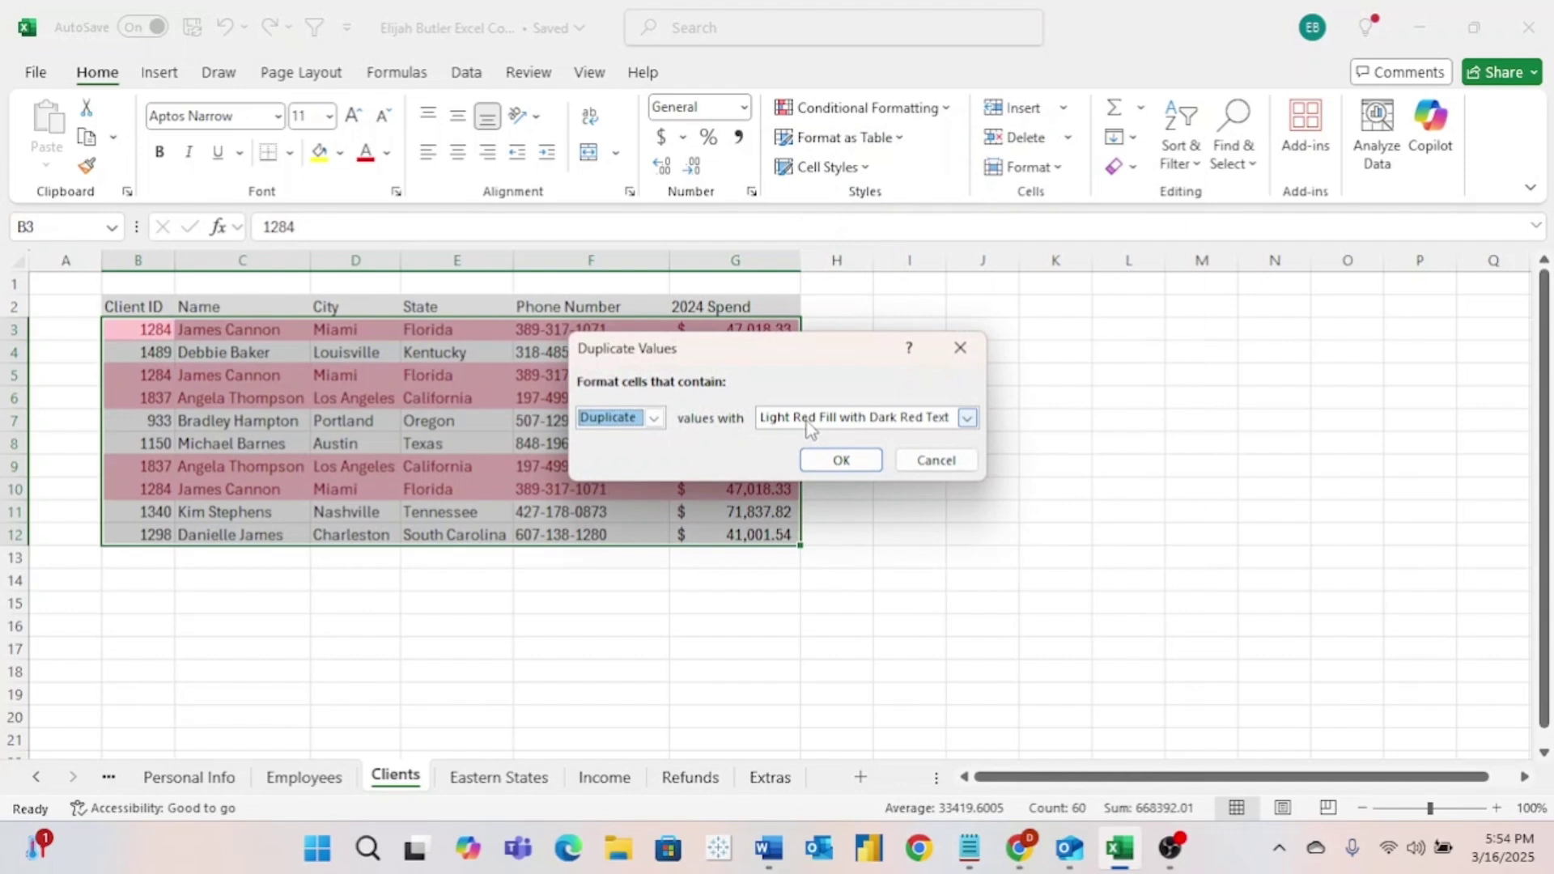
pyautogui.click(841, 459)
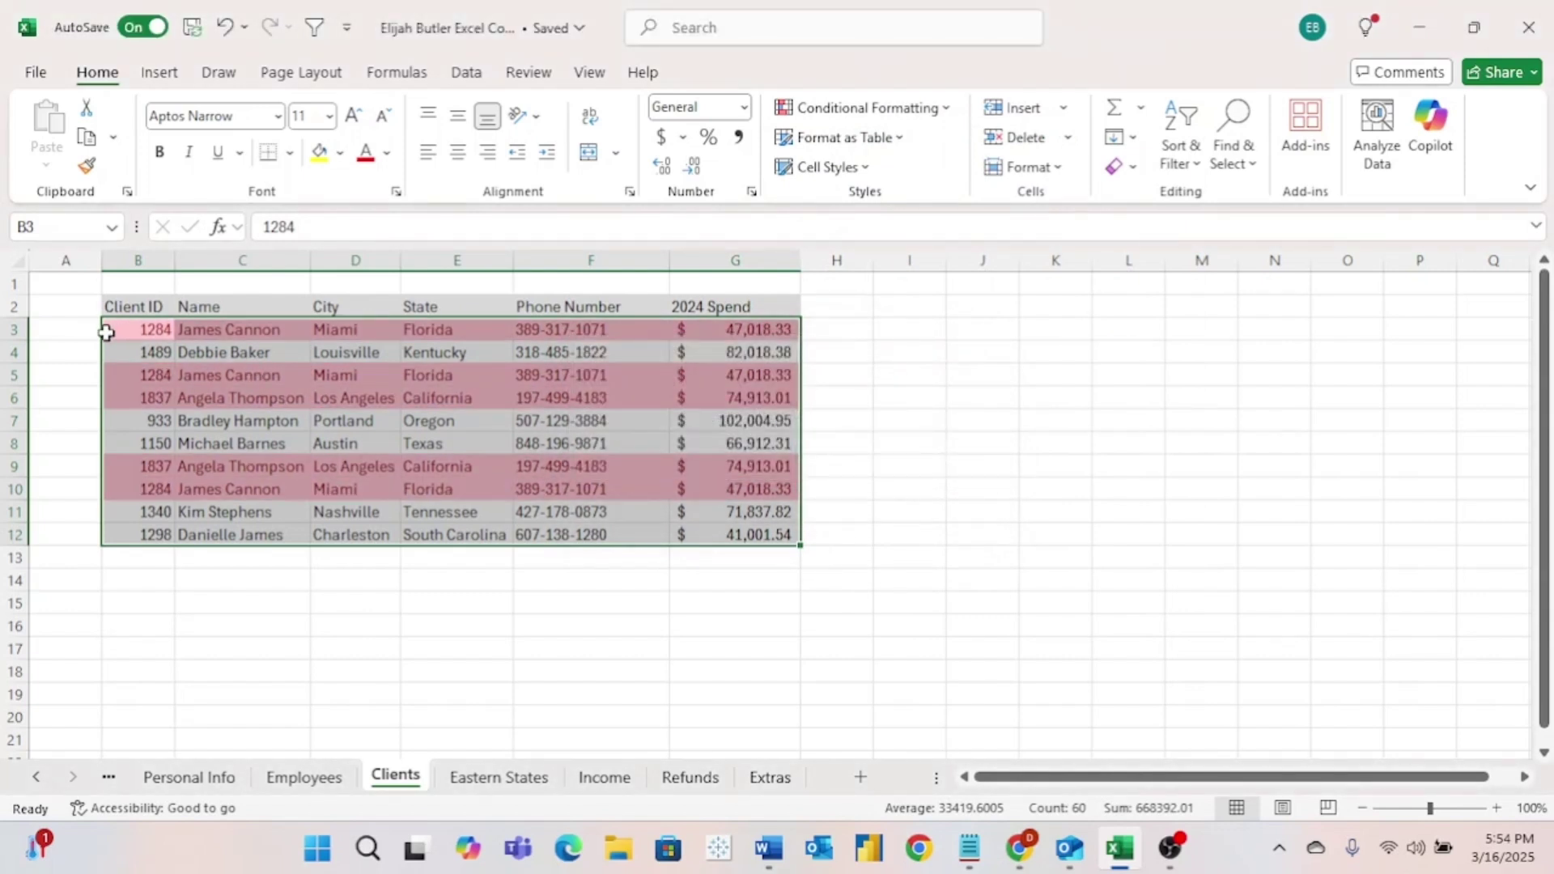
pyautogui.click(68, 328)
# Delete the duplicate record in B10:G10 as an entire row.
pyautogui.click(157, 331)
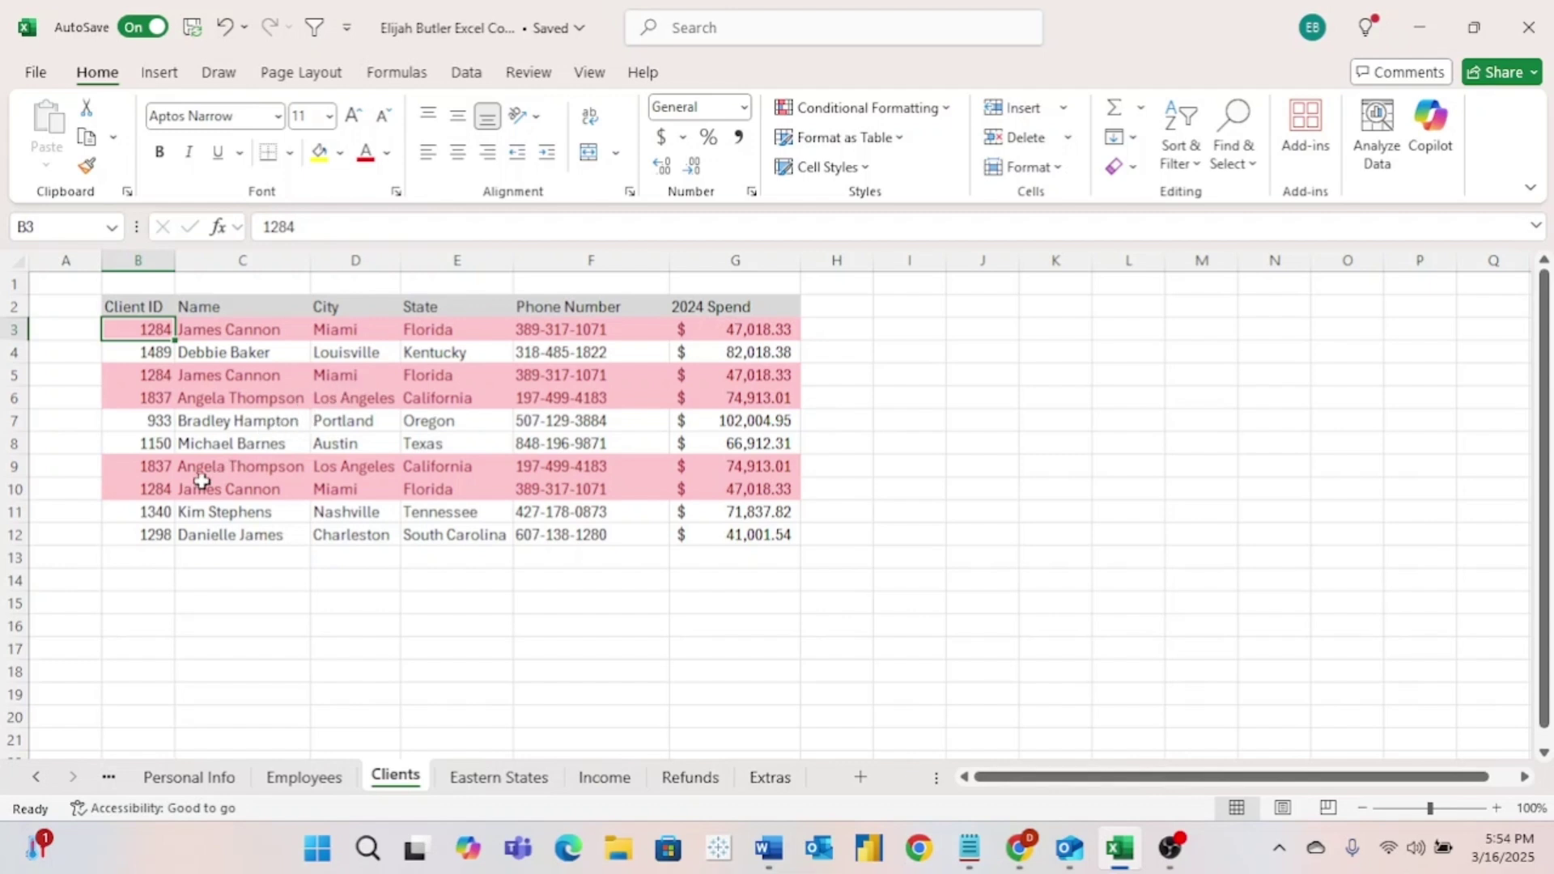
pyautogui.moveTo(149, 491); pyautogui.dragTo(719, 485)
pyautogui.rightClick(719, 486)
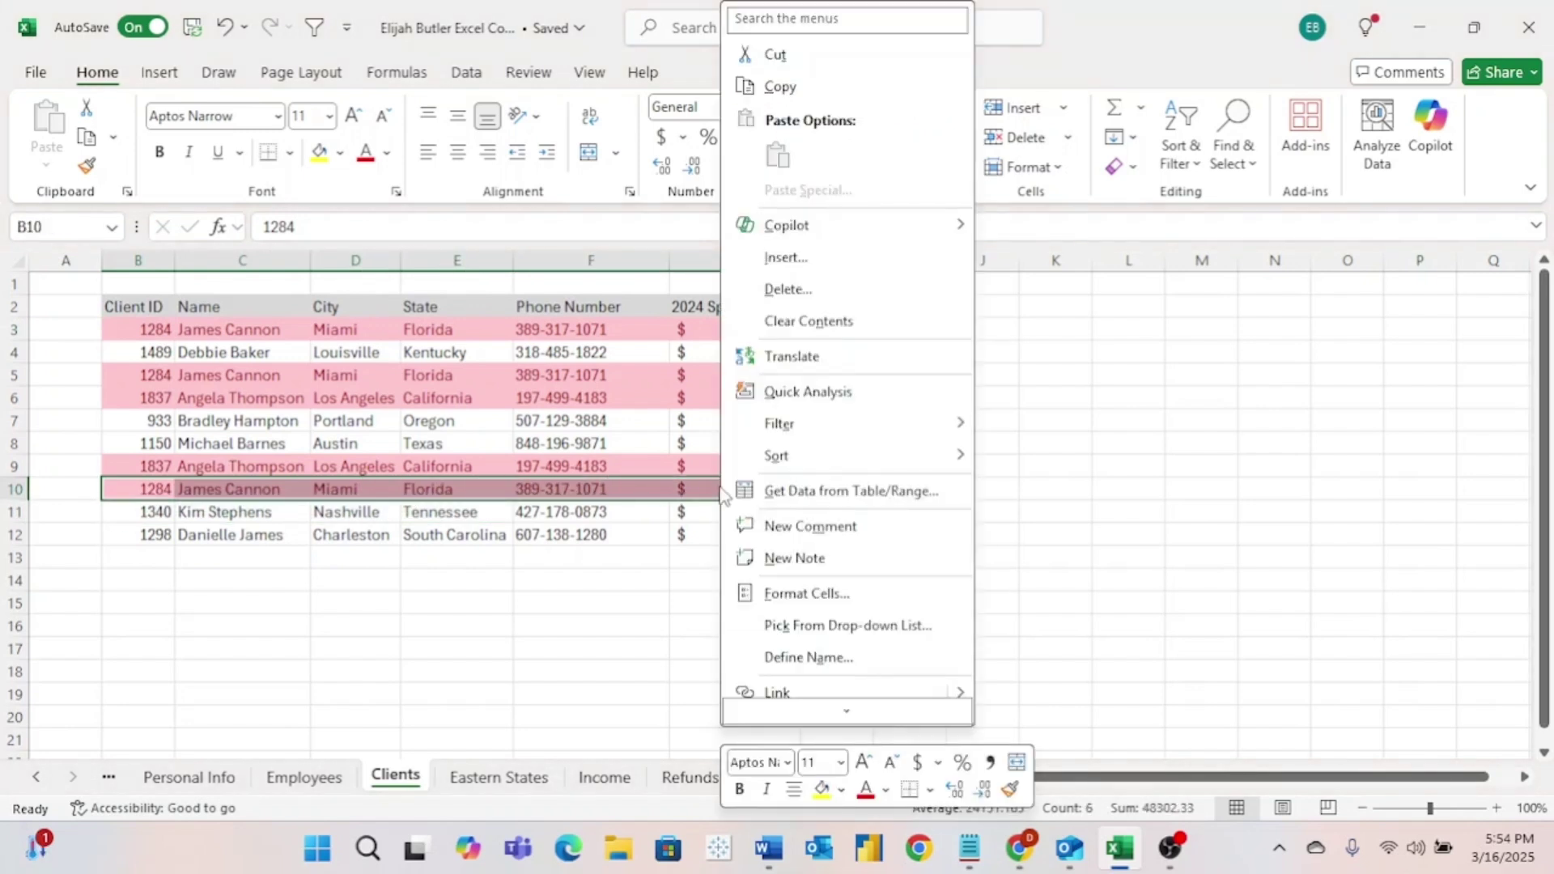
pyautogui.click(867, 288)
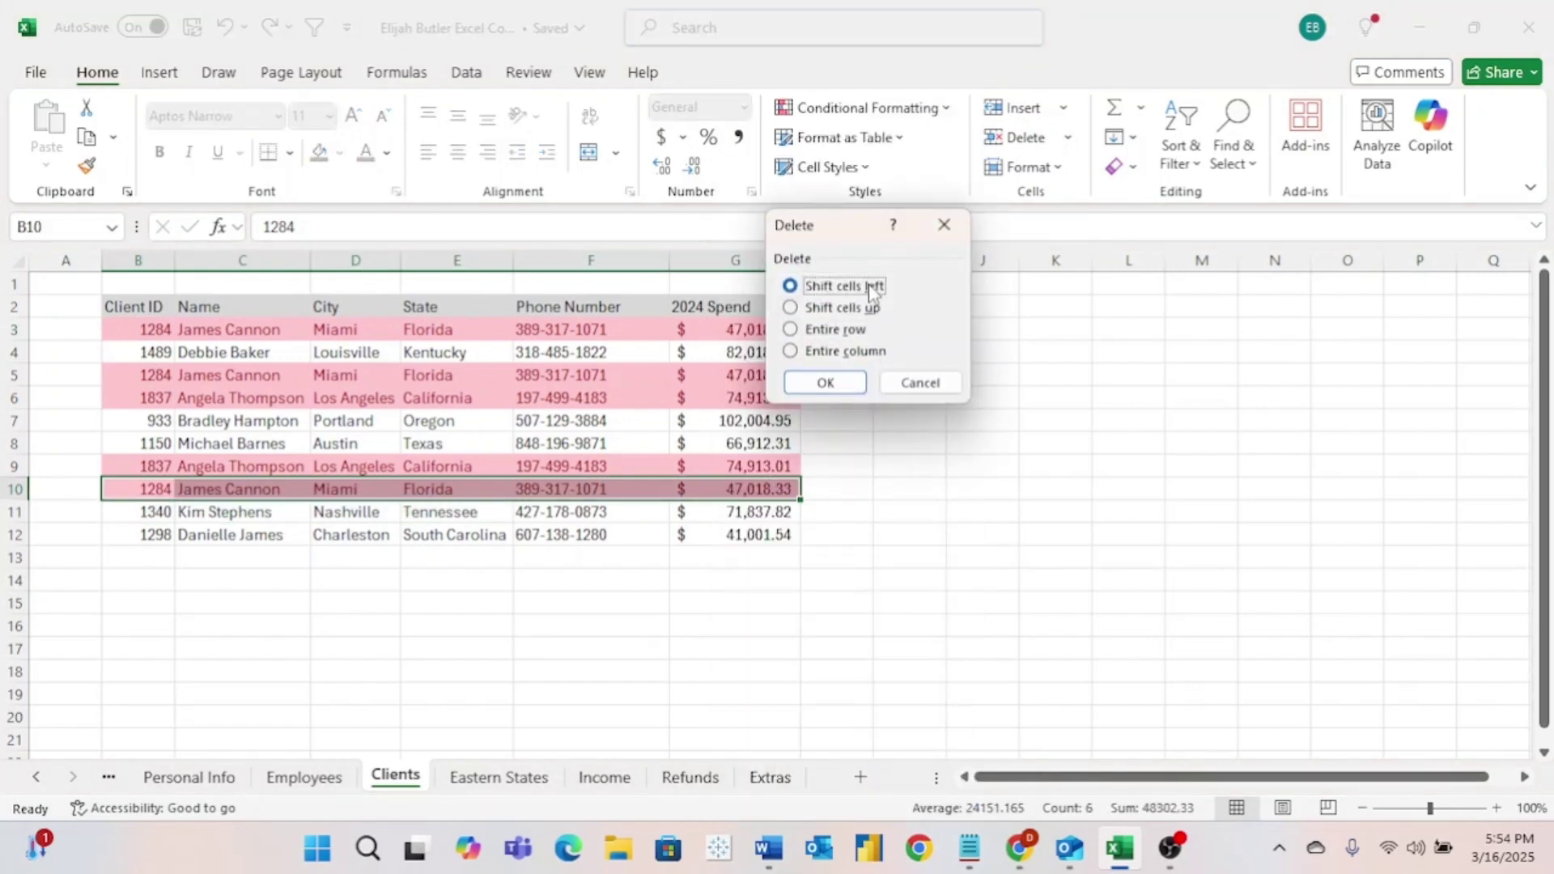
pyautogui.click(824, 330)
pyautogui.click(824, 382)
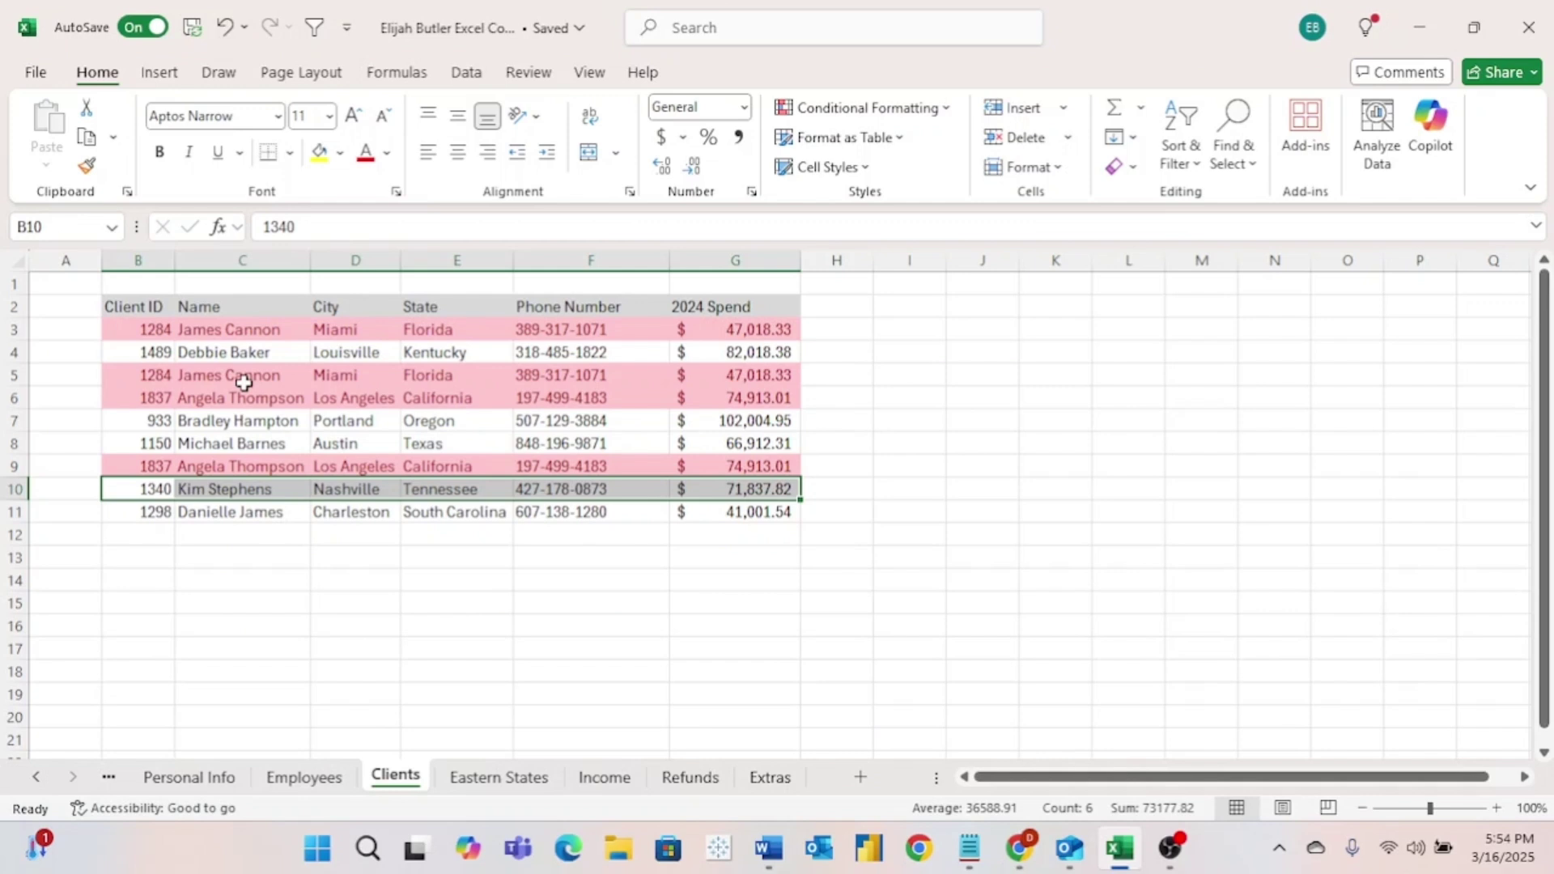
# Delete the duplicate records in rows 6 and 3, shifting cells up.
pyautogui.click(150, 392)
pyautogui.moveTo(150, 393); pyautogui.dragTo(713, 402)
pyautogui.rightClick(713, 403)
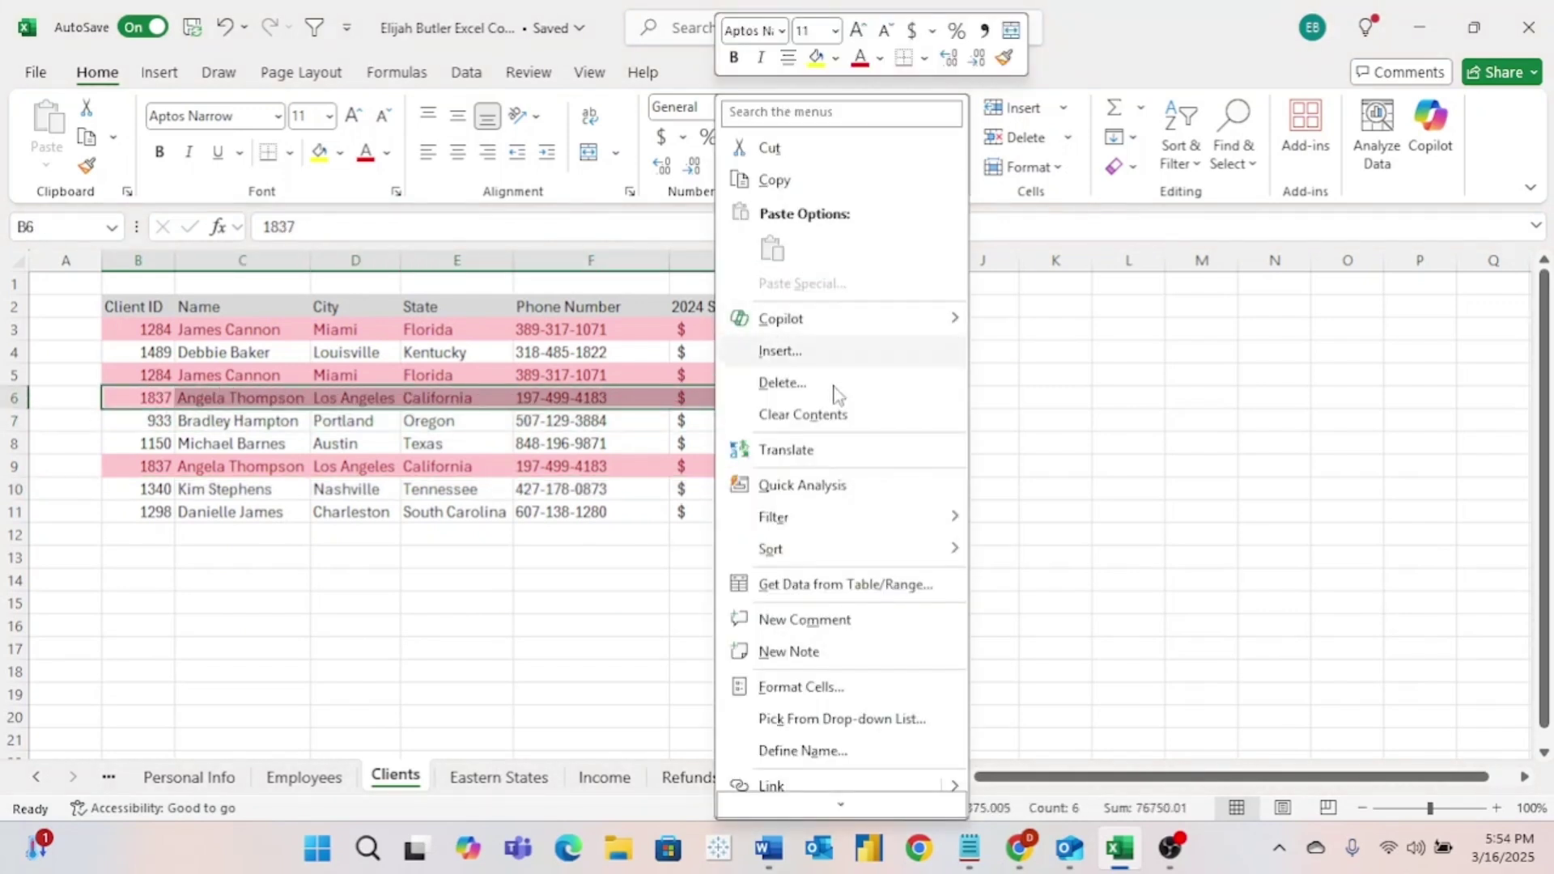
pyautogui.click(803, 390)
pyautogui.click(779, 406)
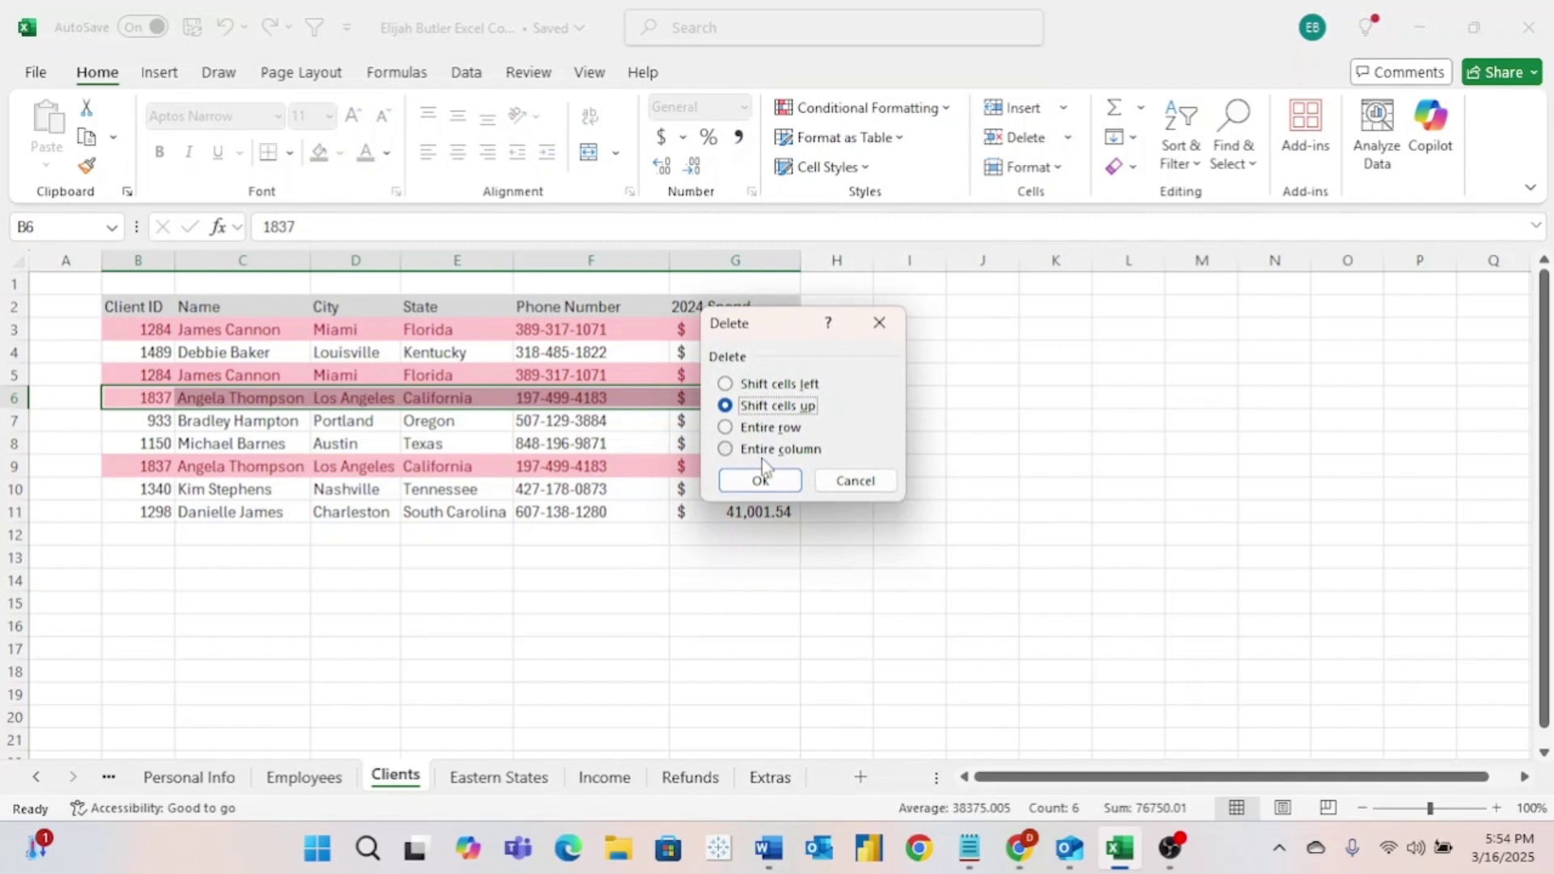
pyautogui.click(761, 478)
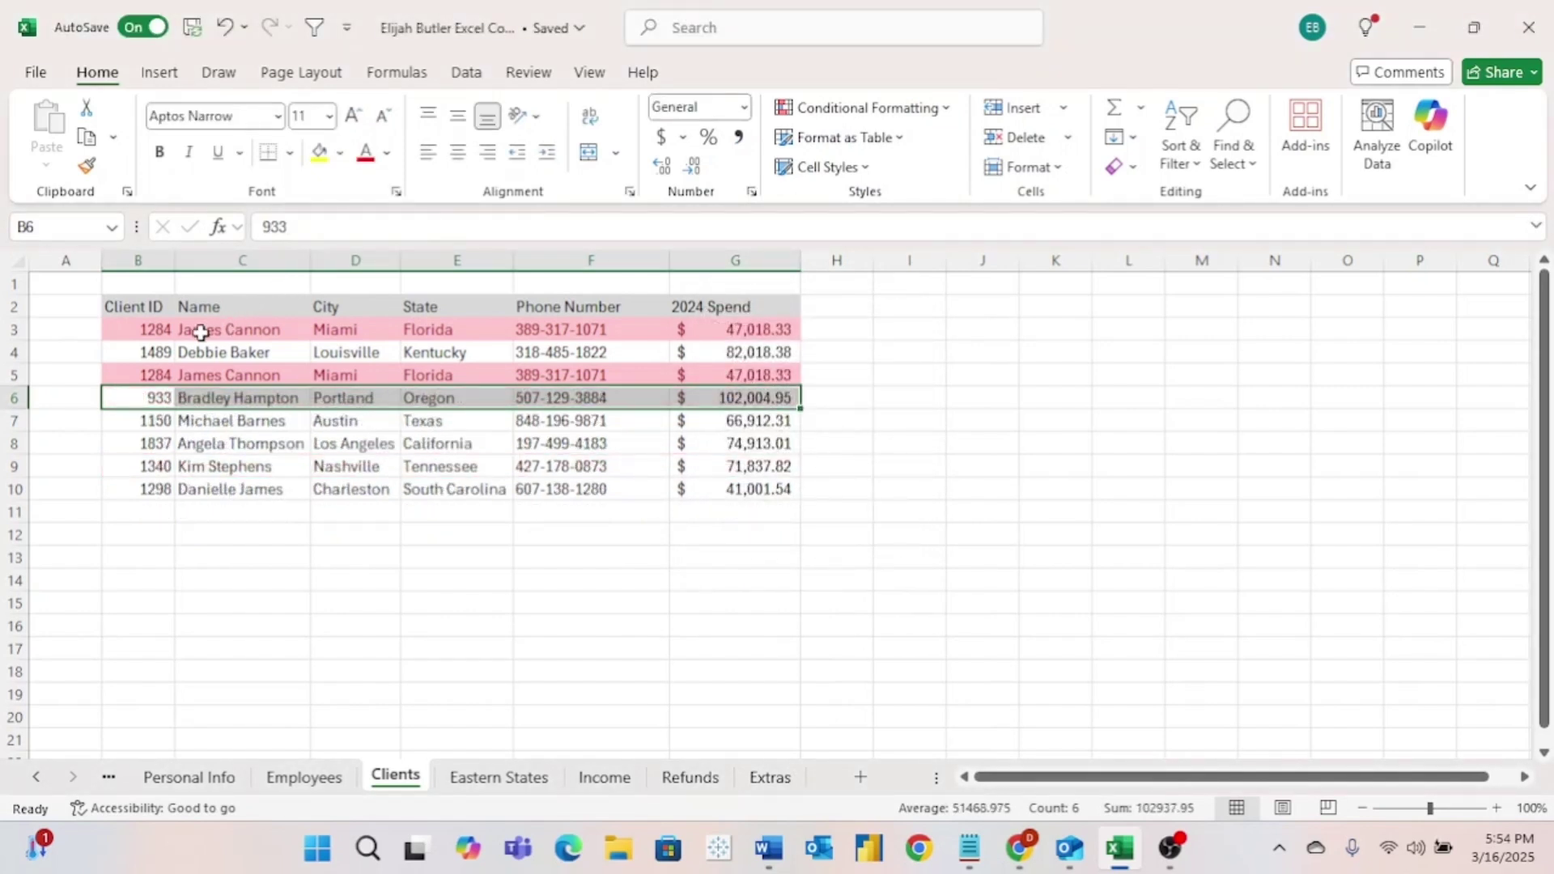
pyautogui.moveTo(147, 329); pyautogui.dragTo(713, 334)
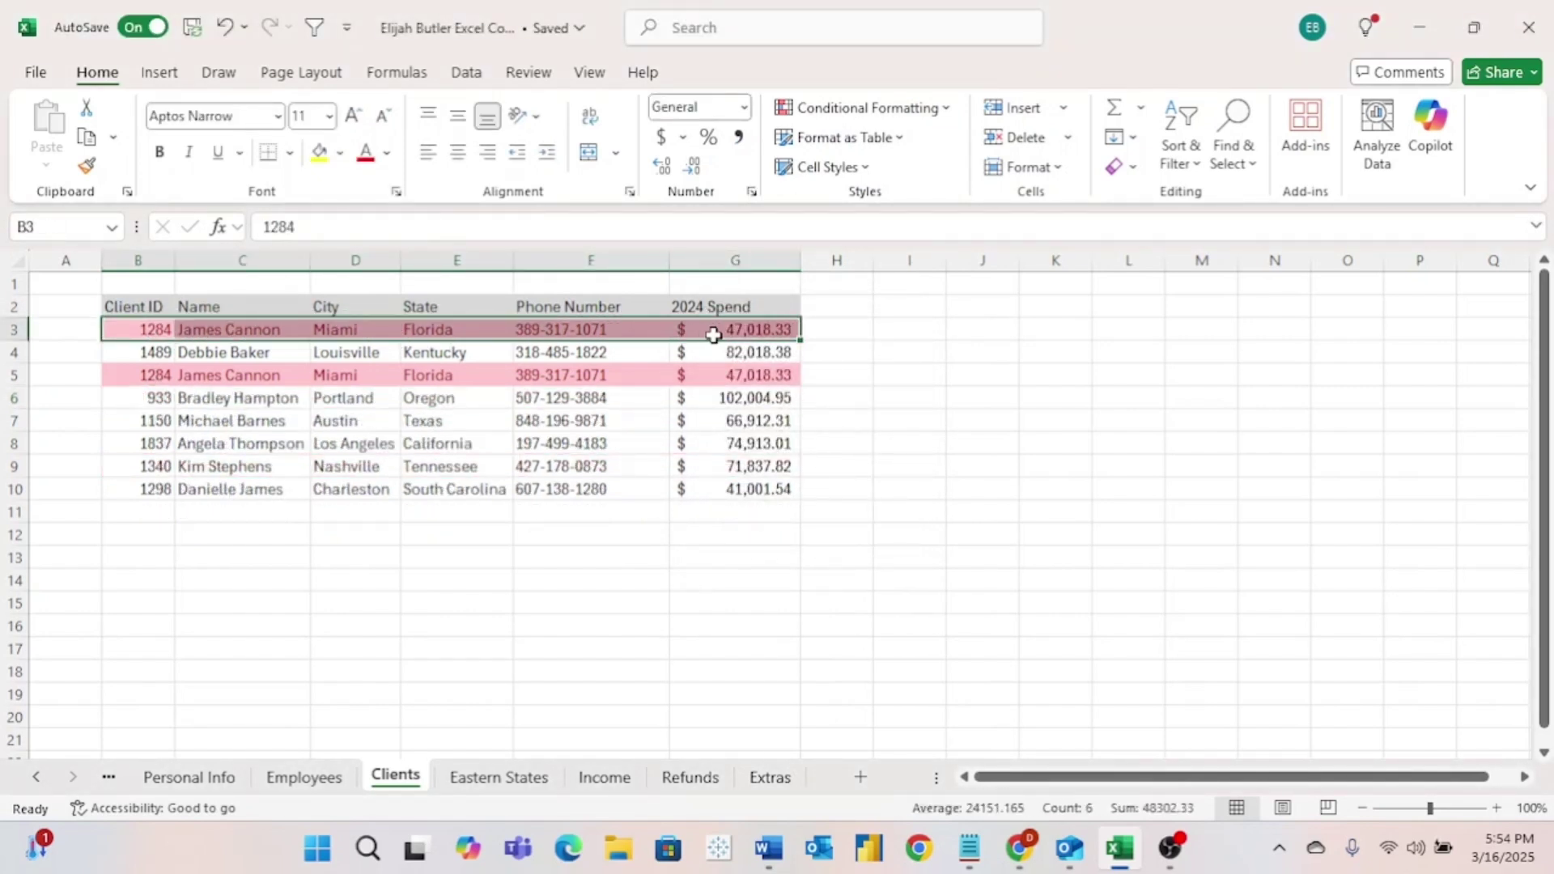
pyautogui.rightClick(713, 334)
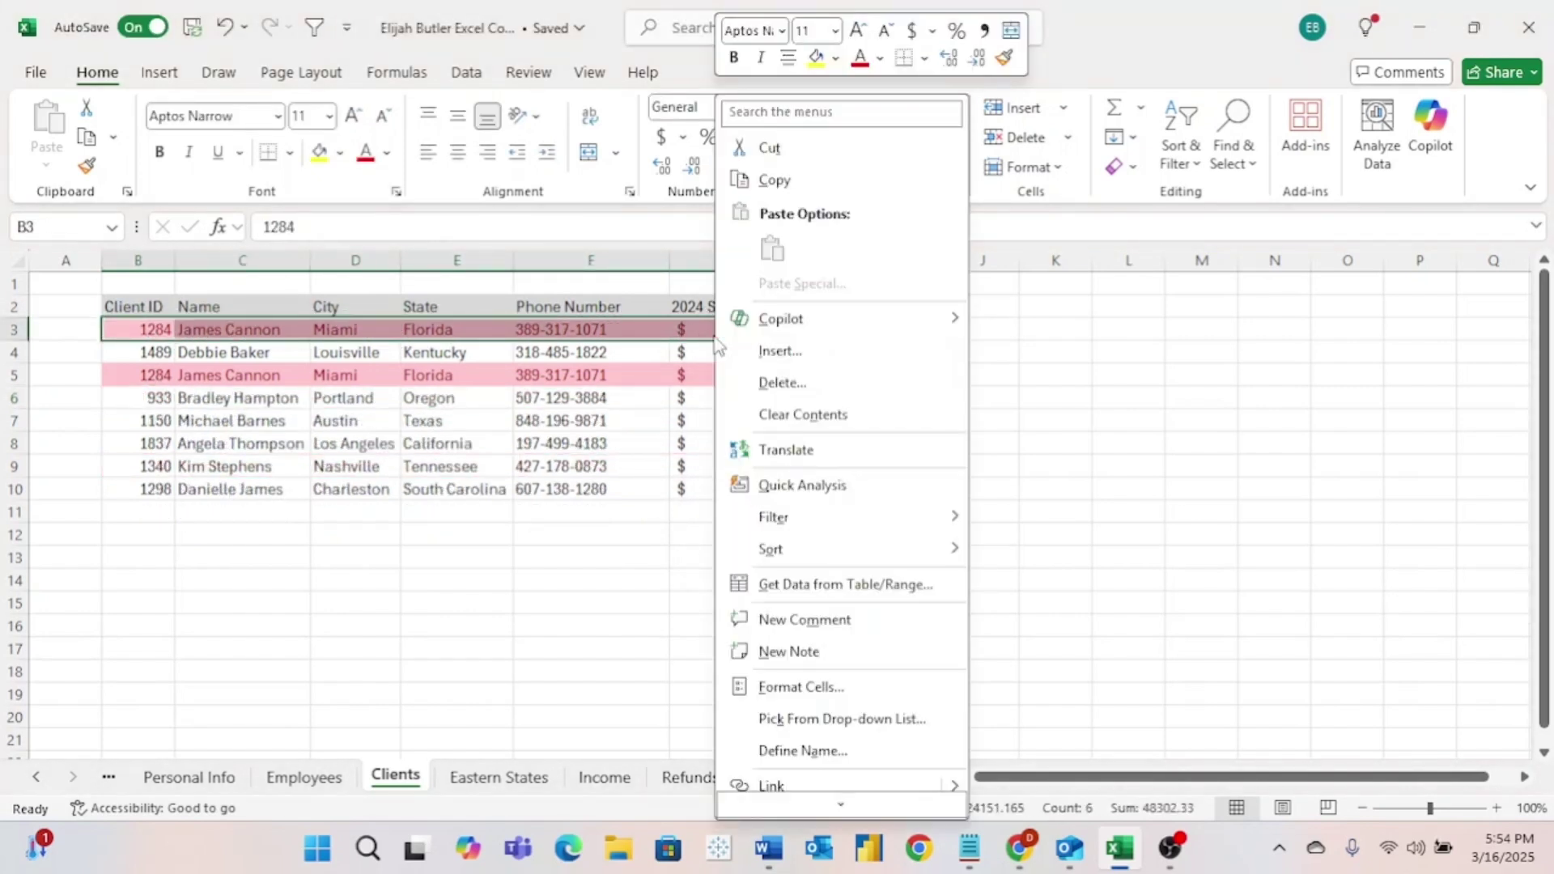
pyautogui.click(787, 383)
pyautogui.click(789, 407)
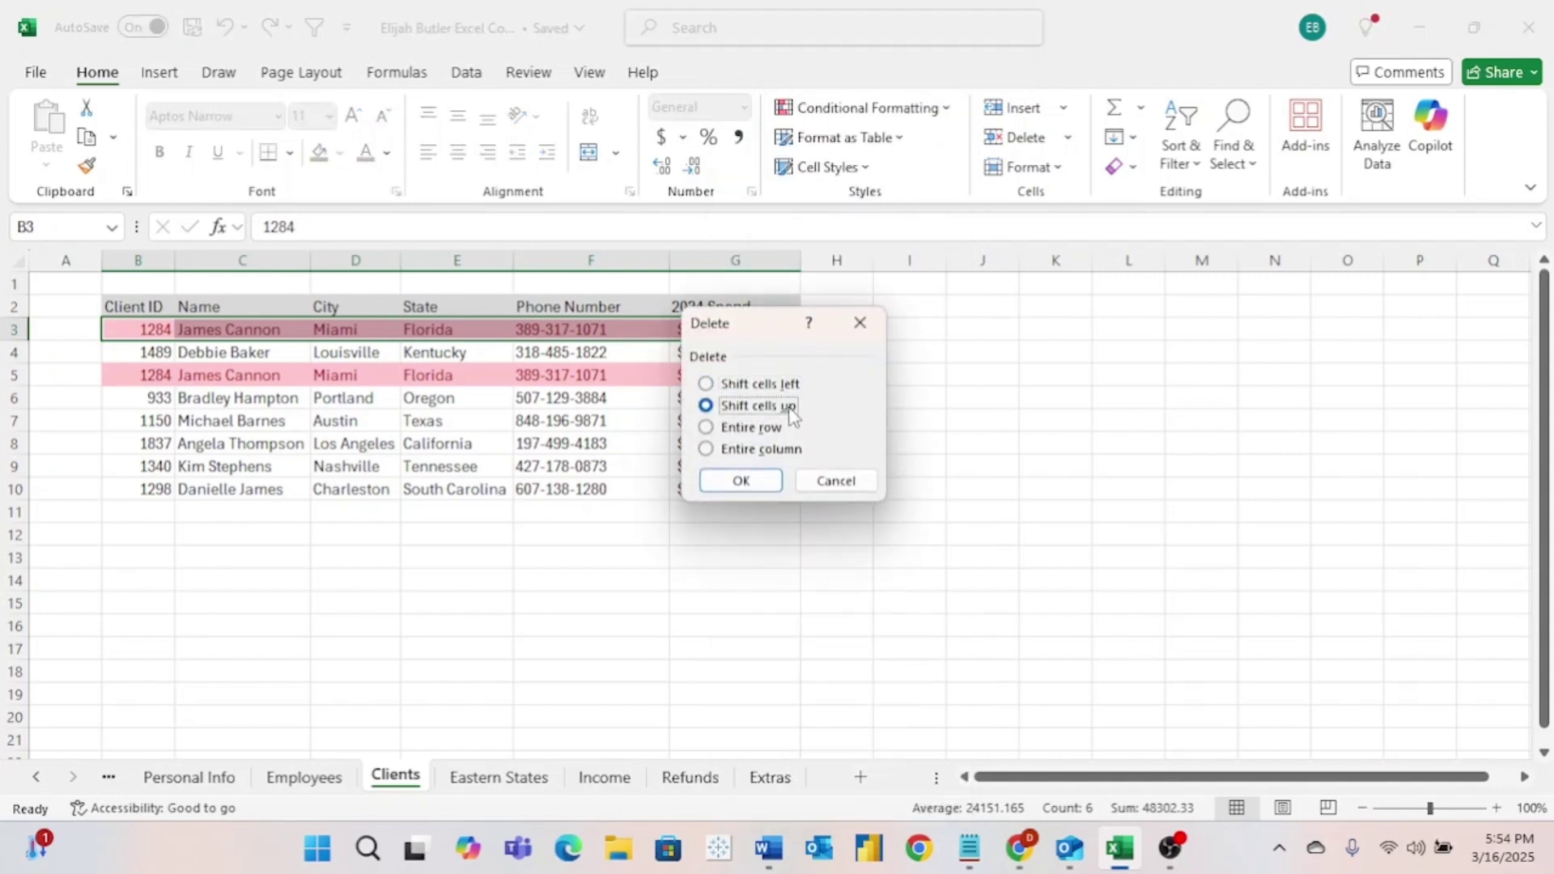
pyautogui.click(744, 480)
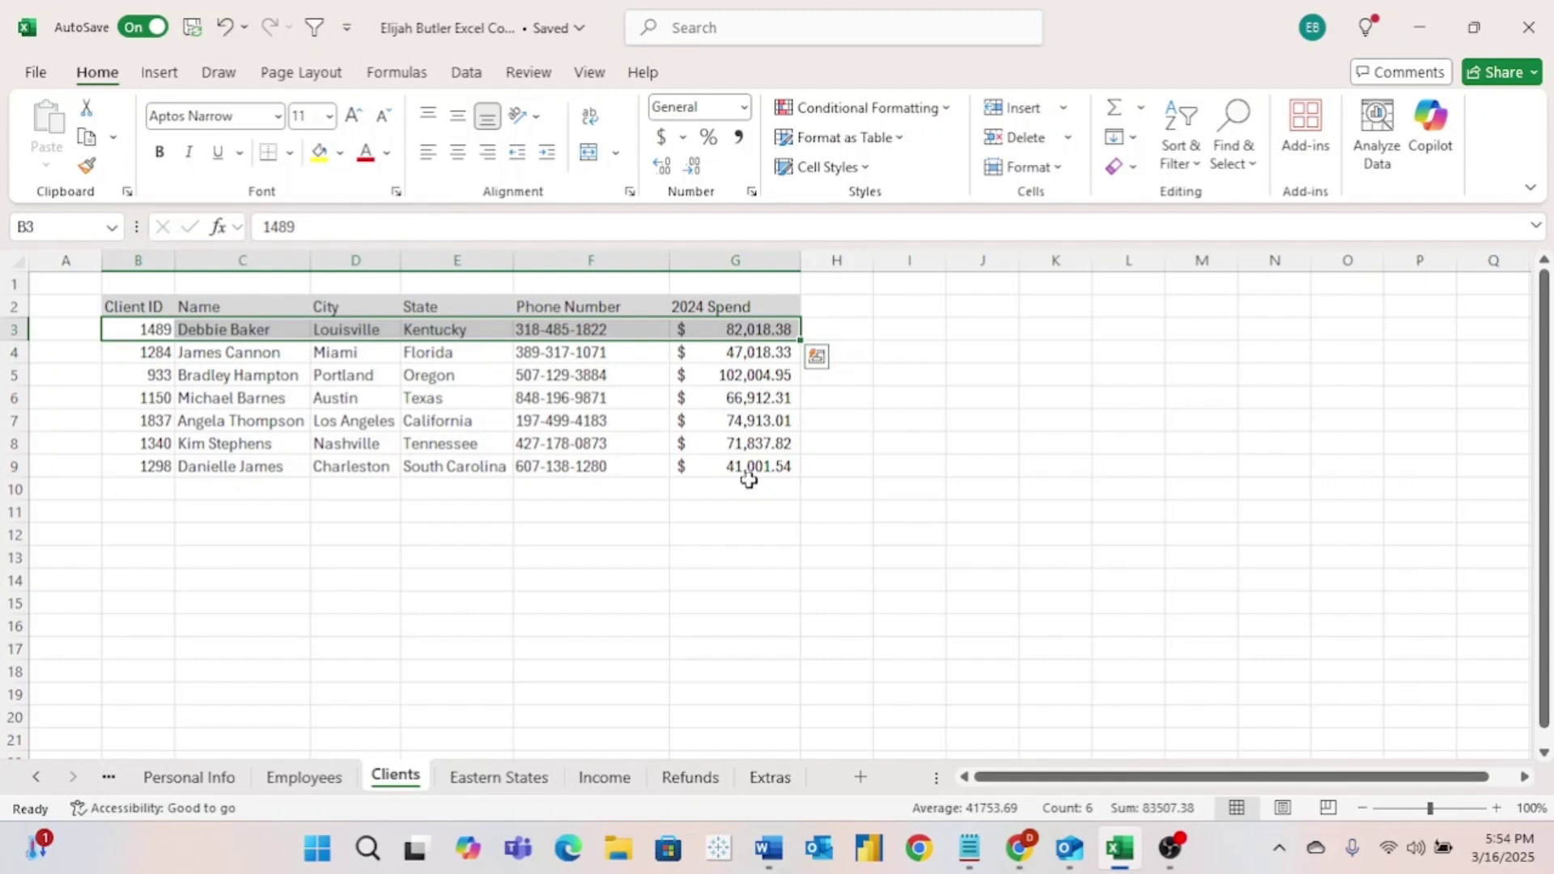
# Undo two row deletions to restore the removed duplicate clients.
pyautogui.hotkey('ctrl', 'z')
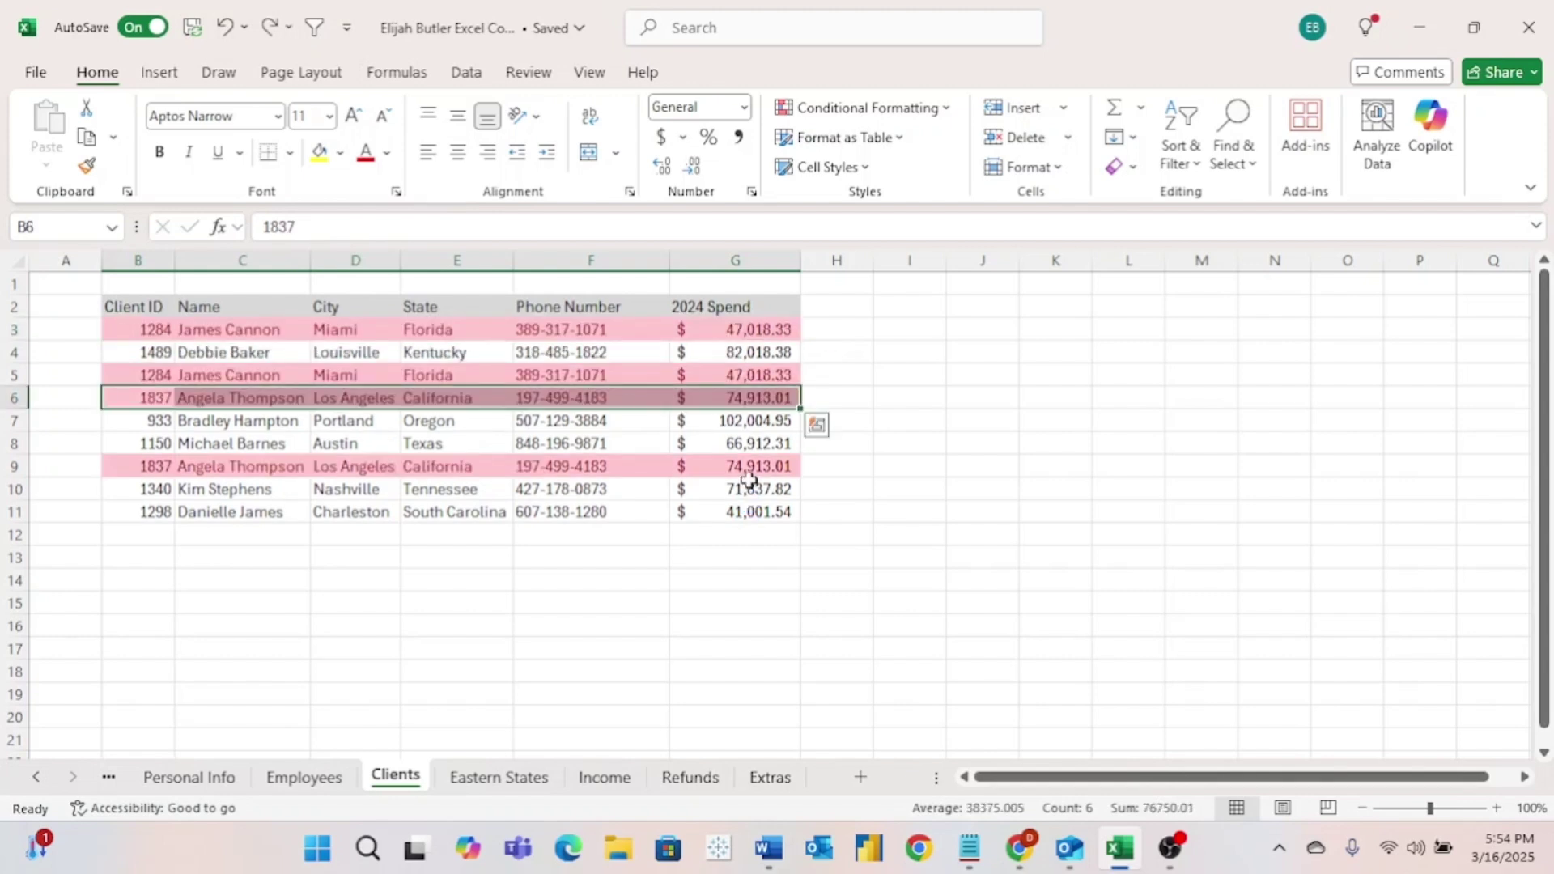
pyautogui.hotkey('ctrl', 'z')
pyautogui.click(909, 420)
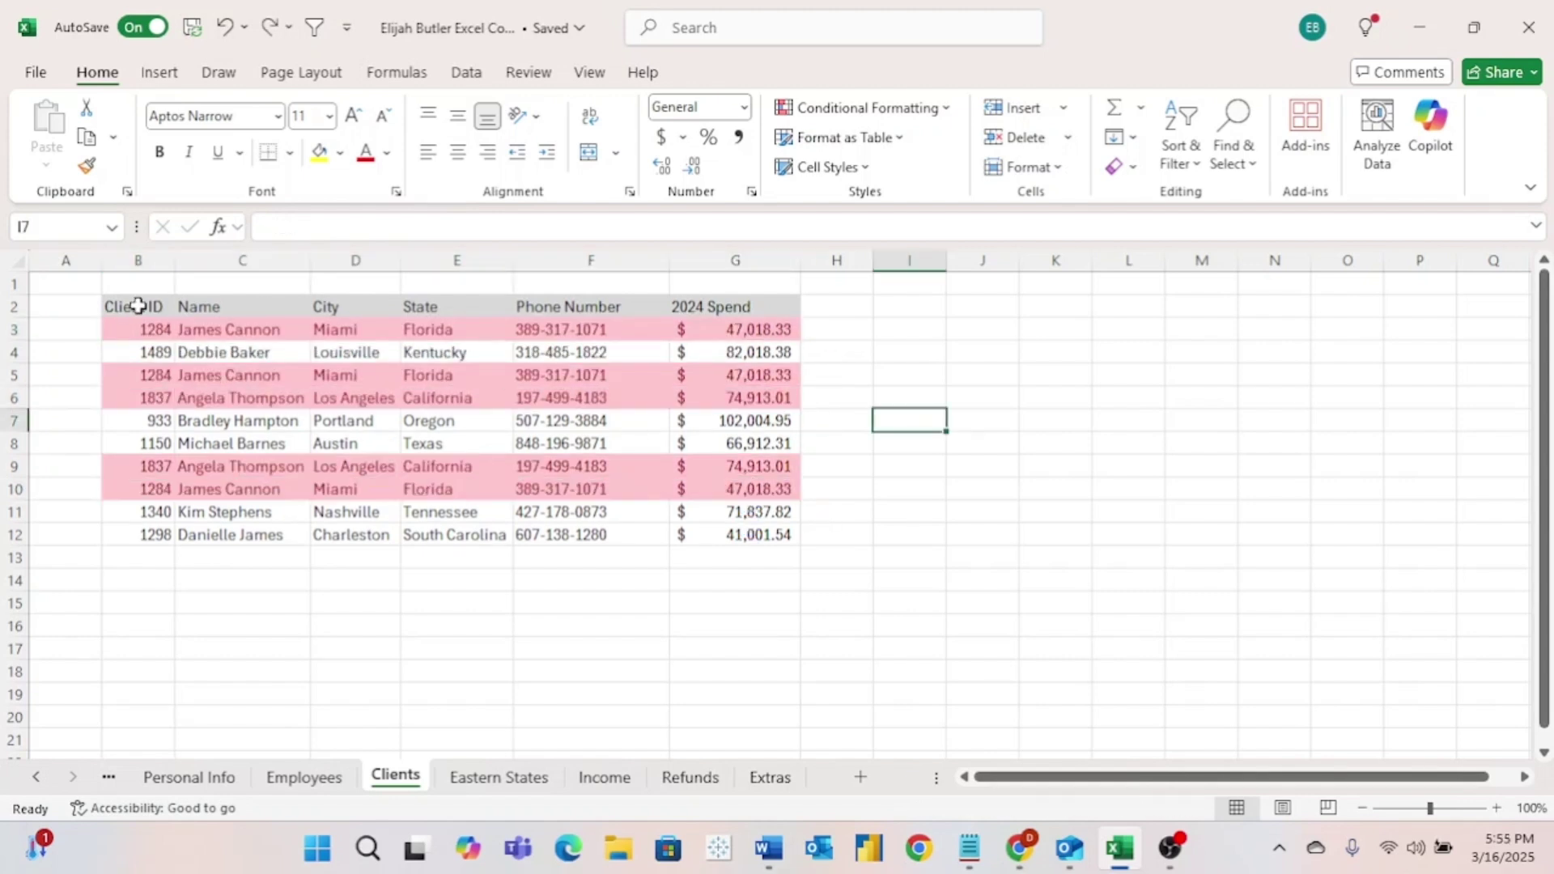
# Run Data > Remove Duplicates on B2:G12 with all columns checked, removing 3 duplicate rows.
pyautogui.moveTo(135, 306); pyautogui.dragTo(731, 535)
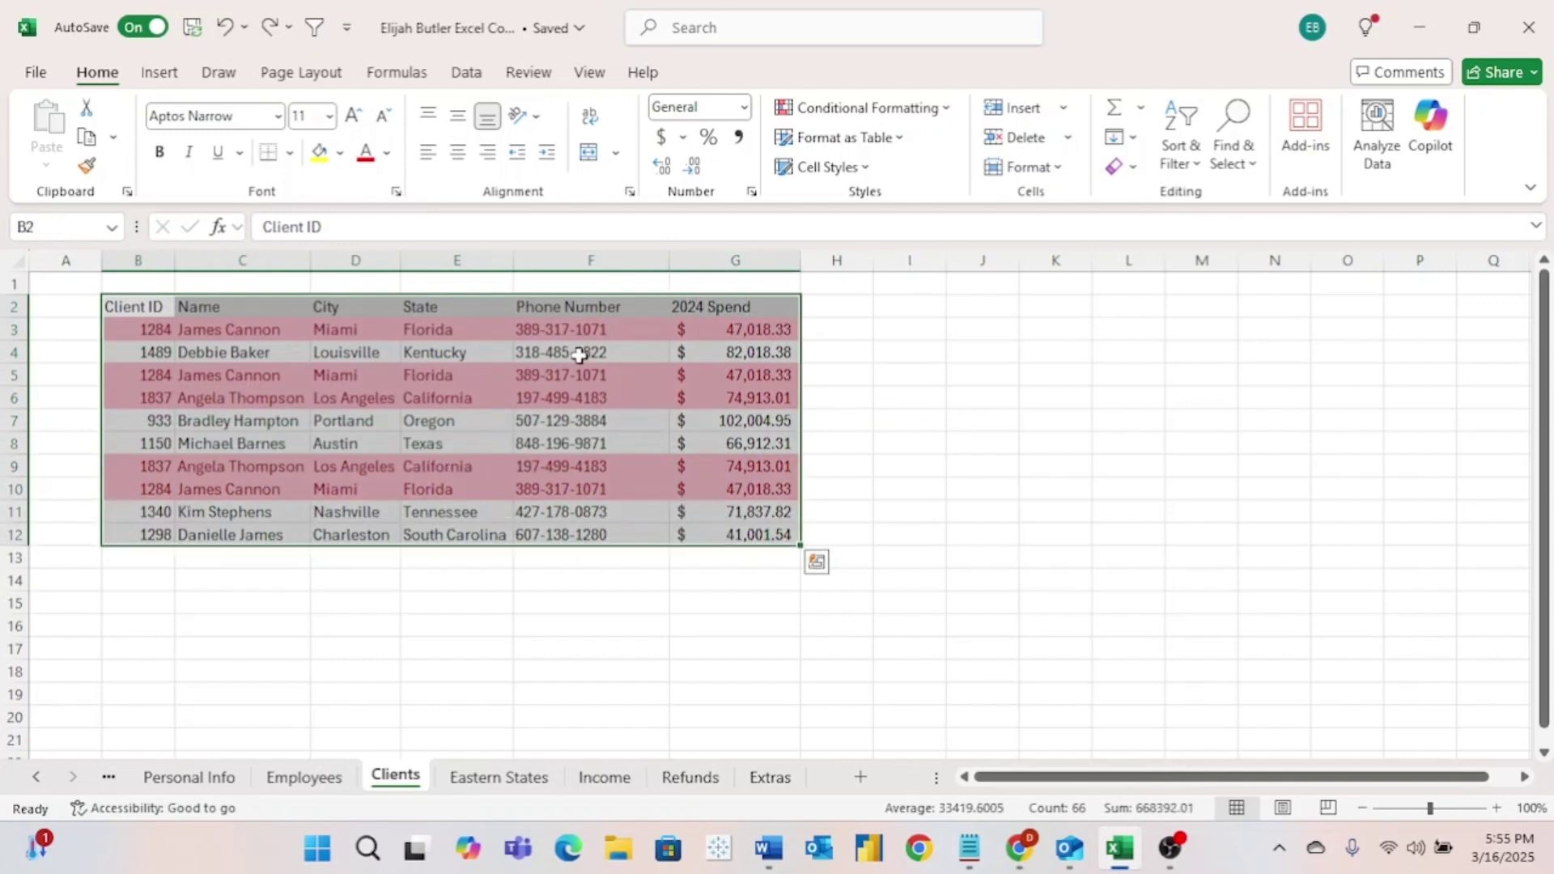
pyautogui.click(466, 72)
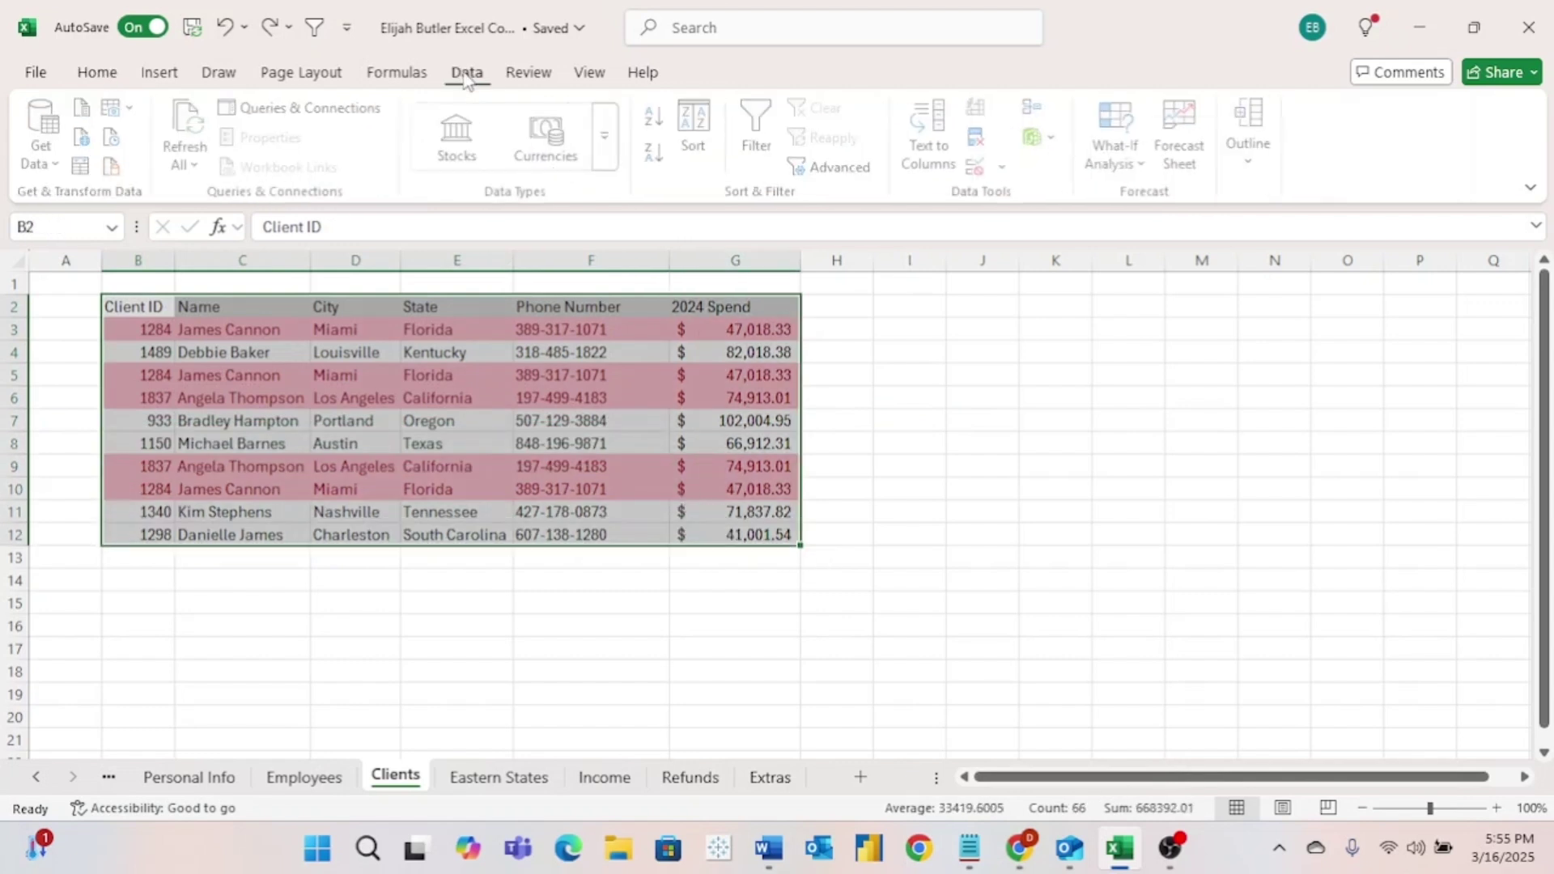
pyautogui.click(981, 138)
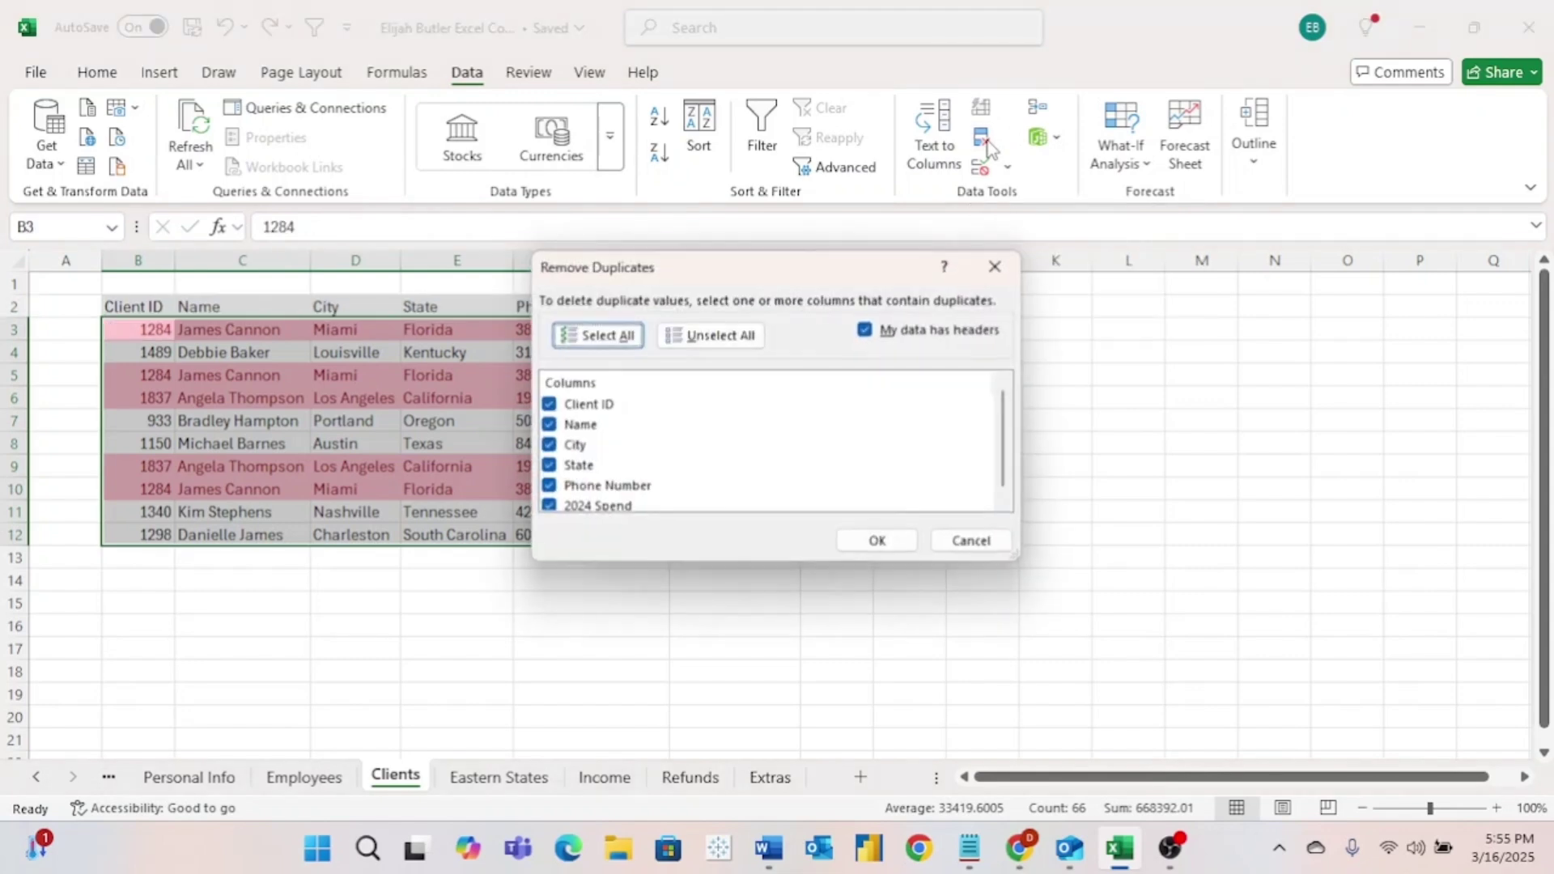
pyautogui.click(879, 543)
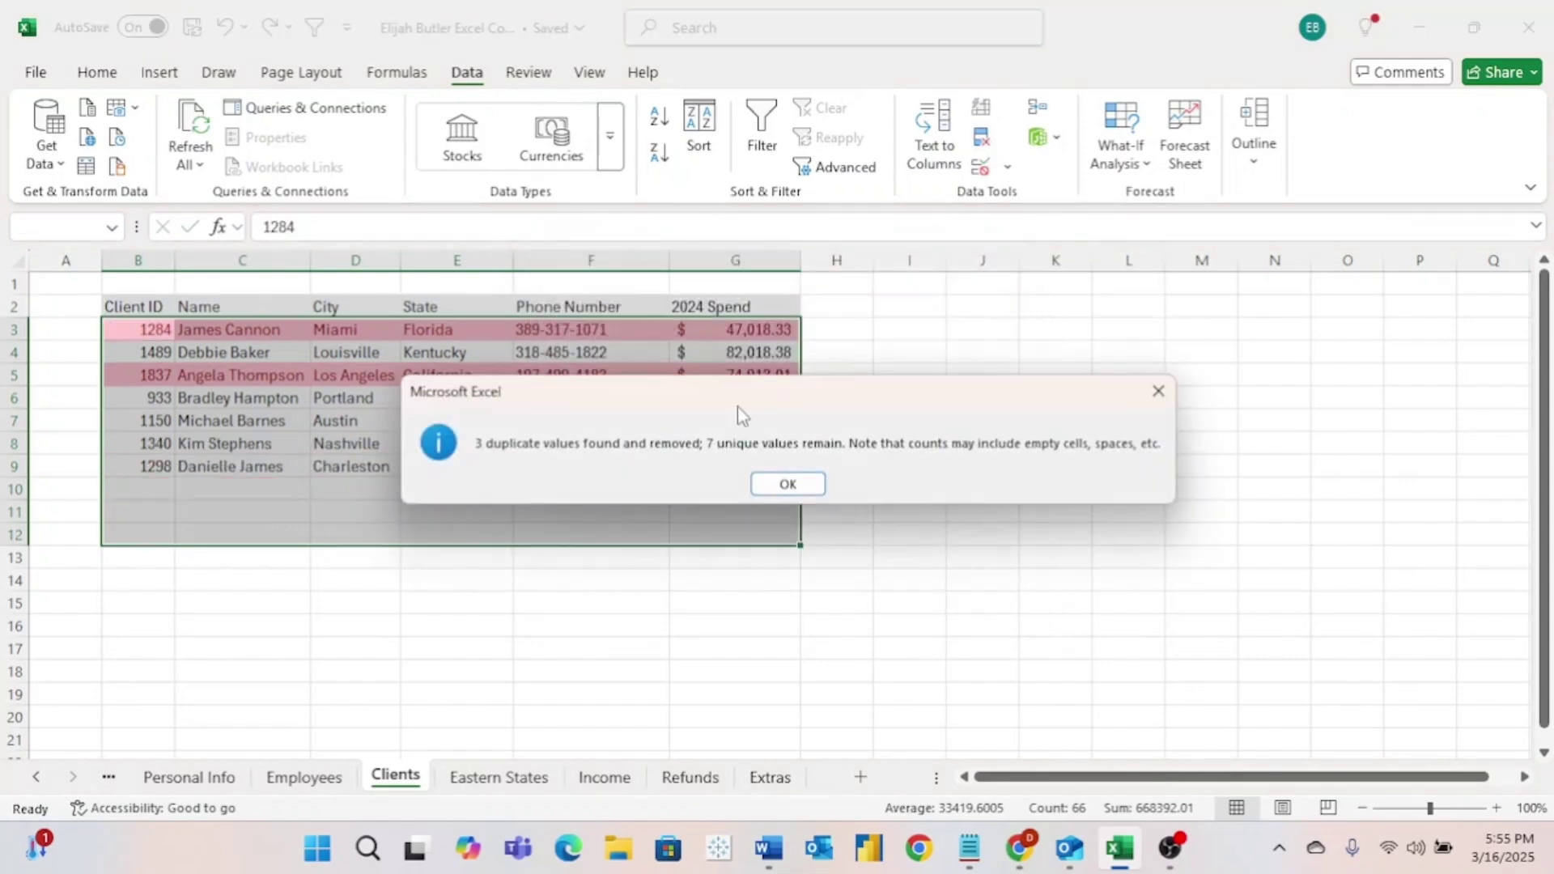
pyautogui.click(761, 486)
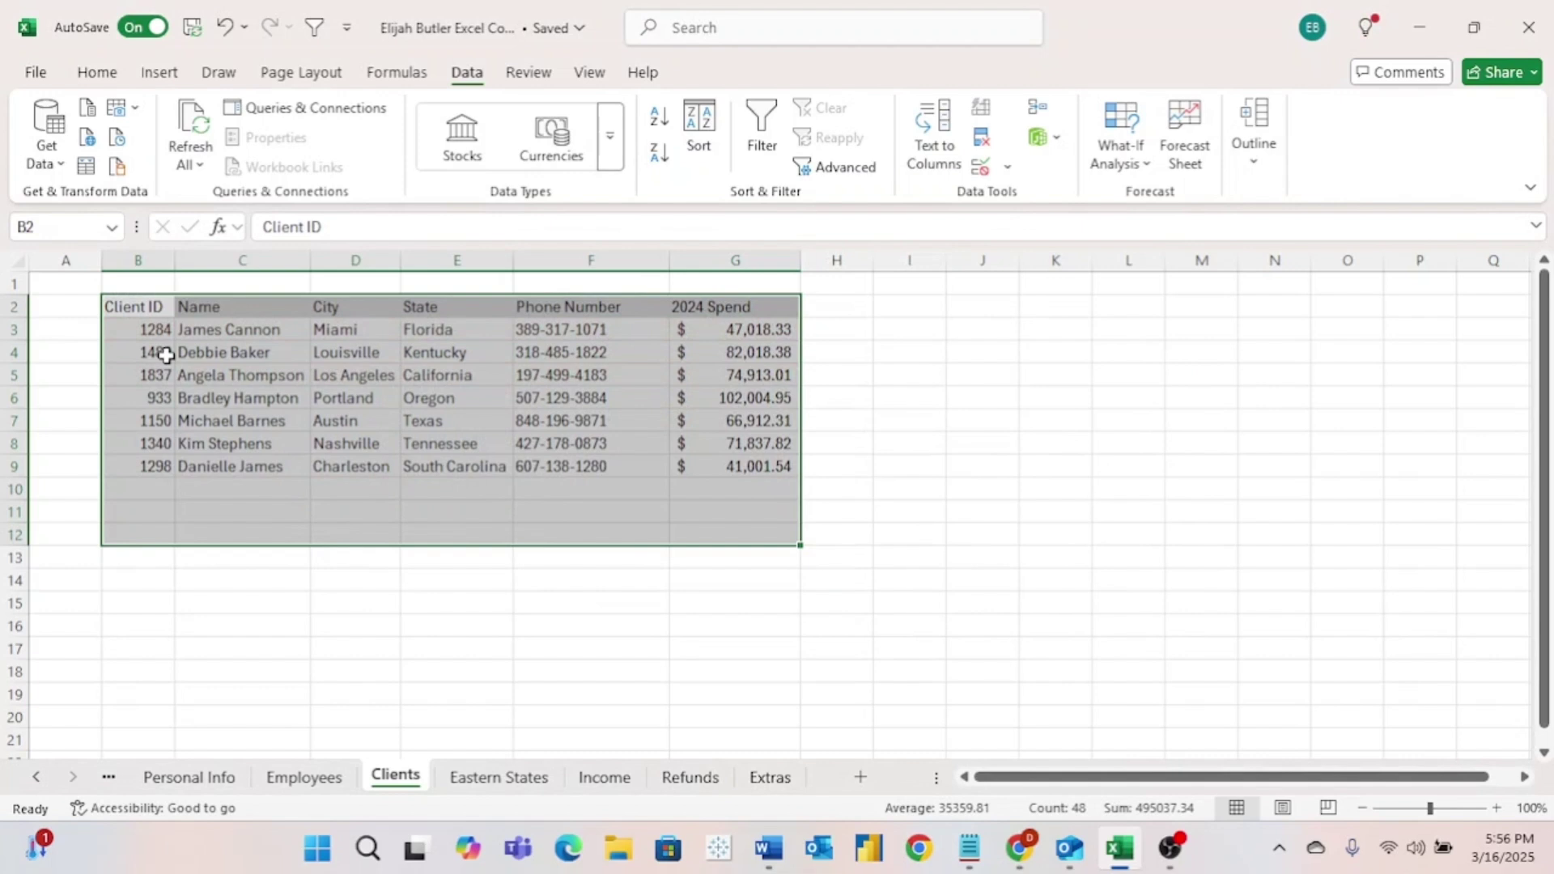
# Add header filters and sort the table by 2024 Spend, largest to smallest ($102,004.95 first).
pyautogui.moveTo(146, 329); pyautogui.dragTo(162, 462)
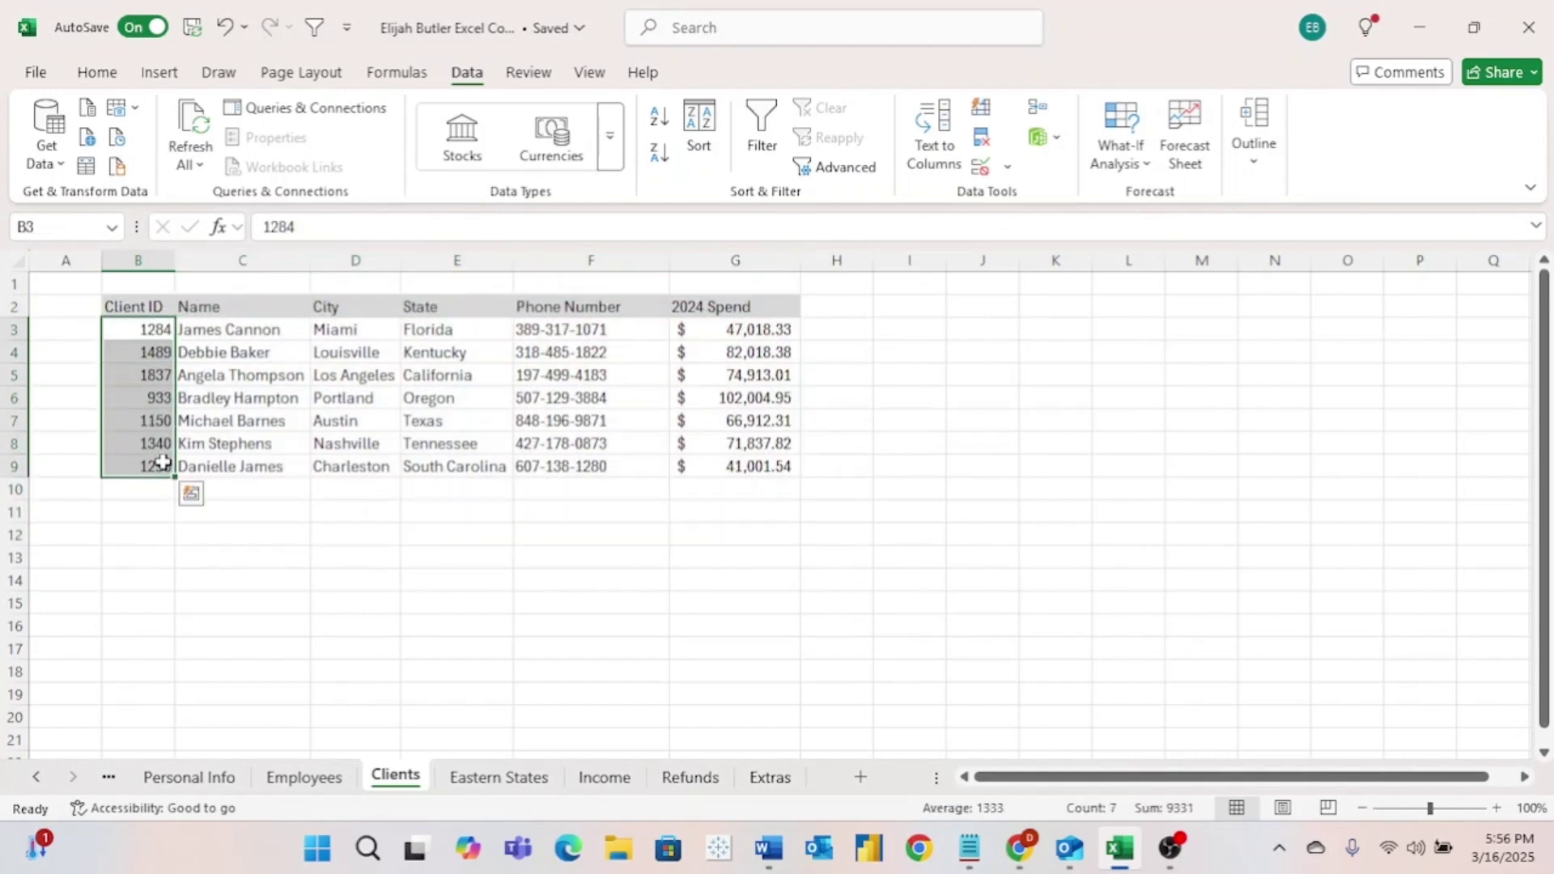
pyautogui.click(878, 375)
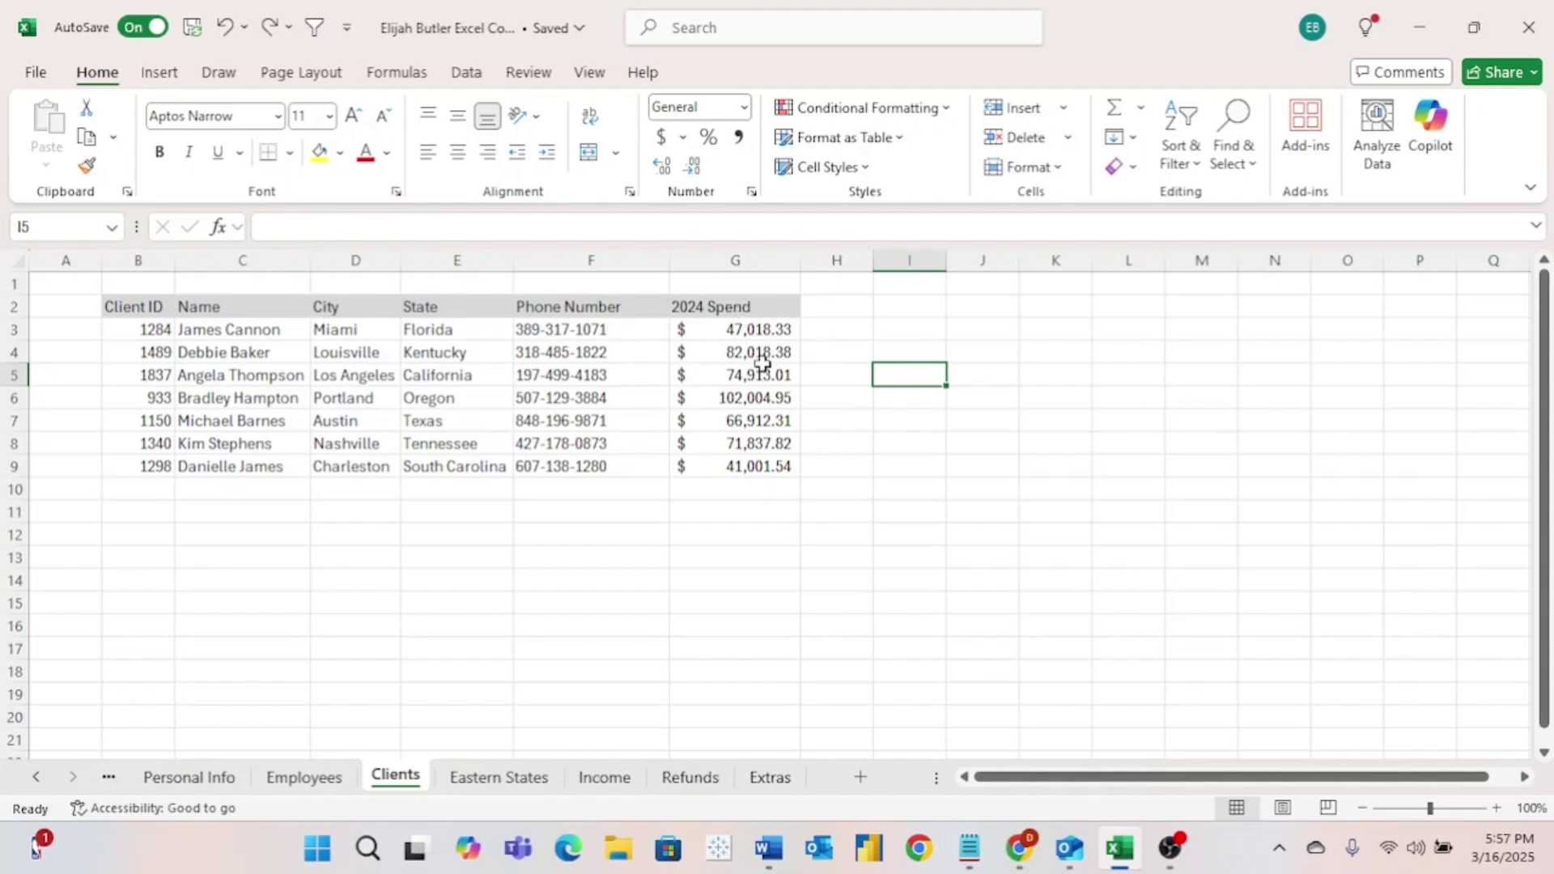
pyautogui.click(753, 306)
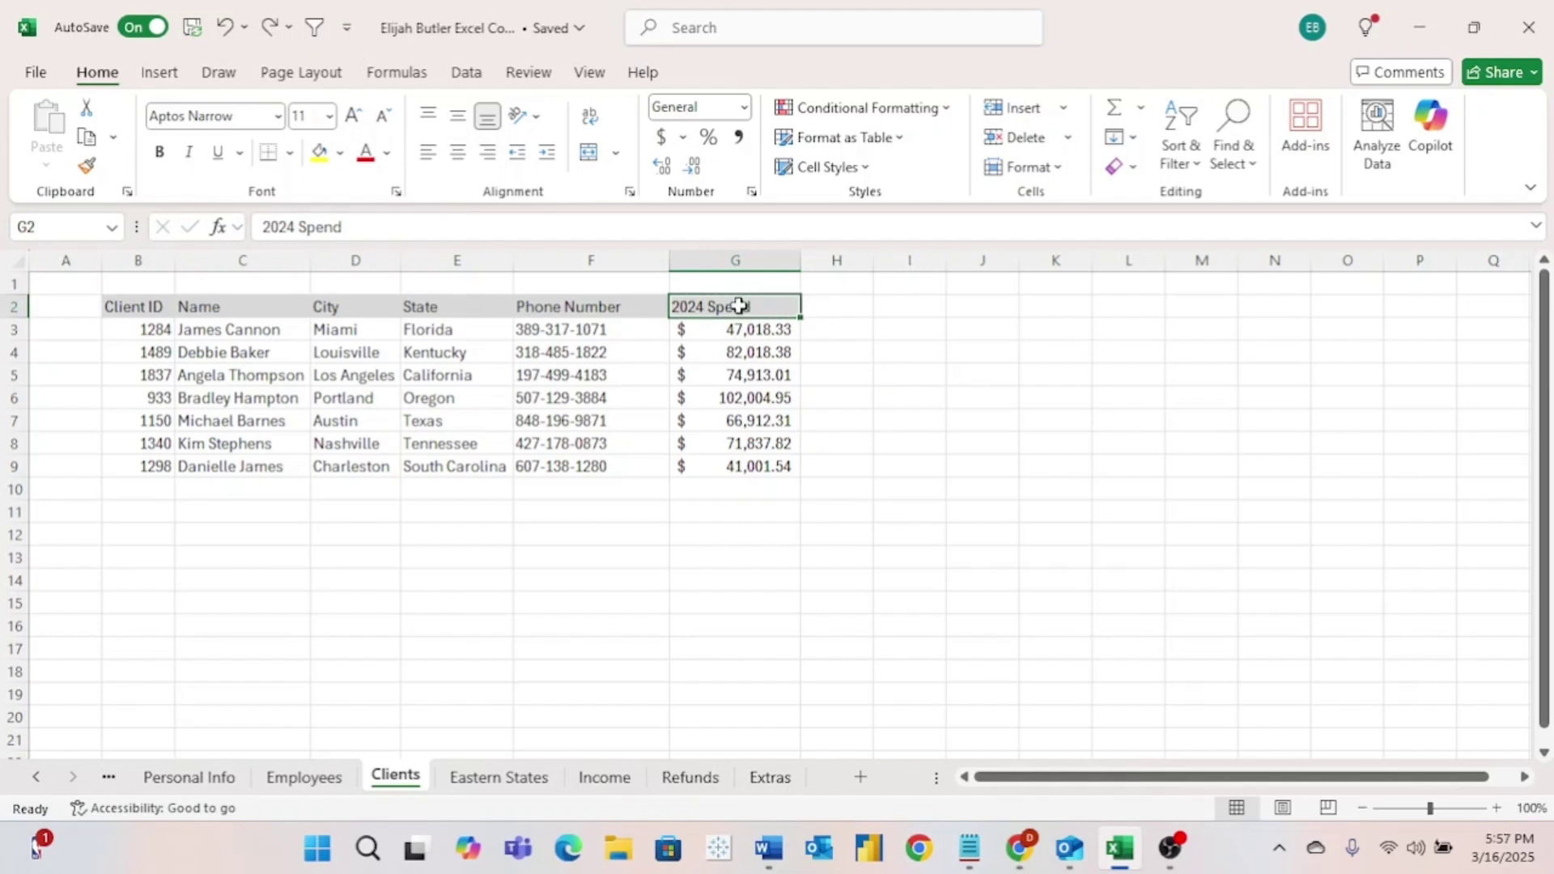
pyautogui.click(317, 28)
pyautogui.click(789, 306)
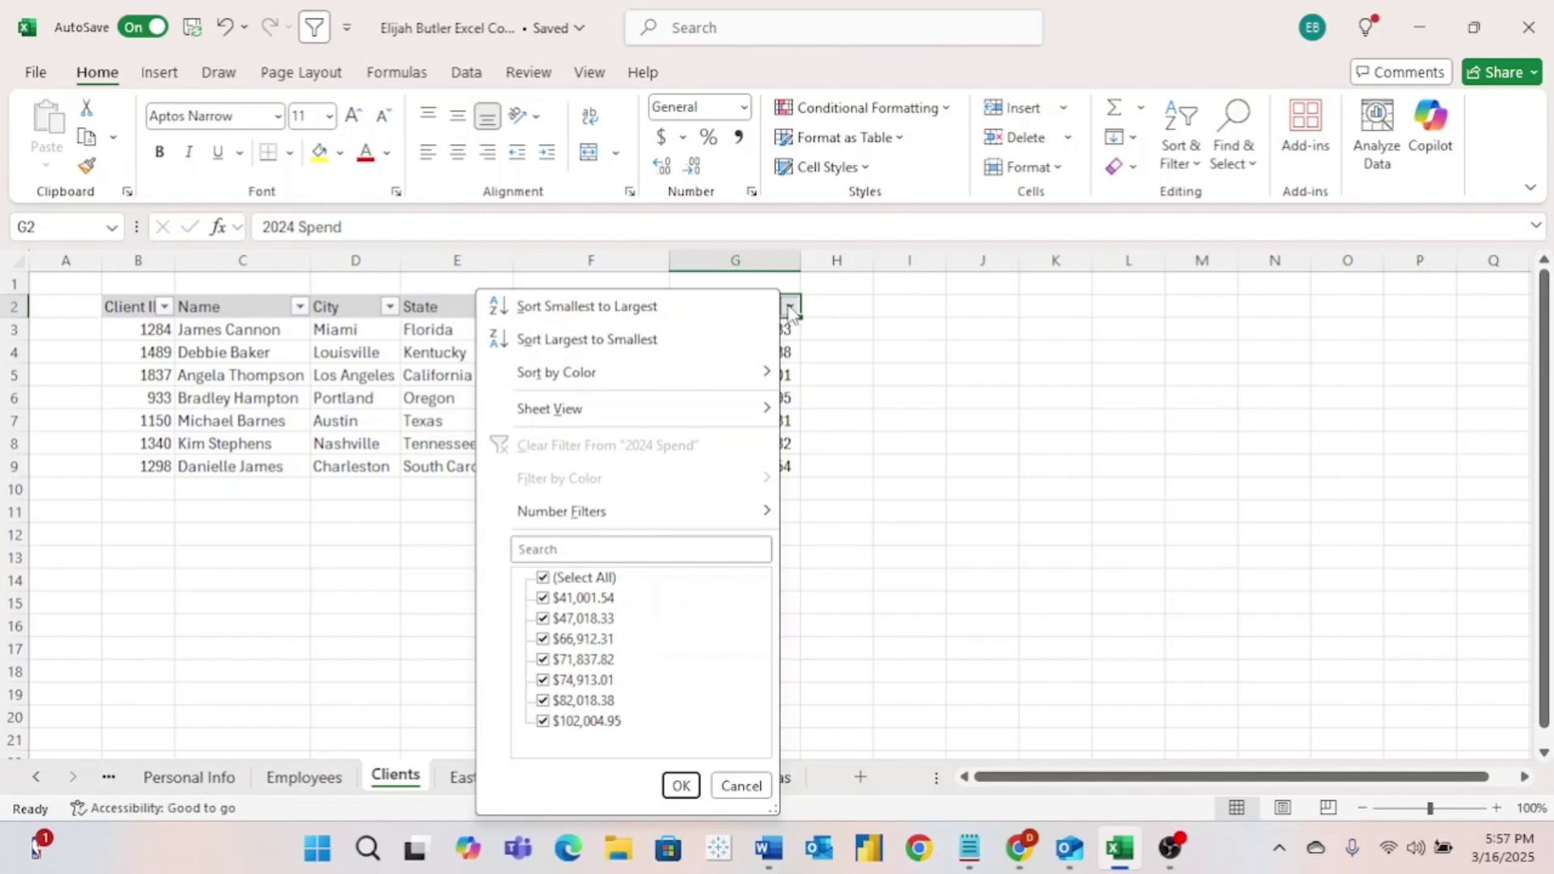
pyautogui.click(691, 338)
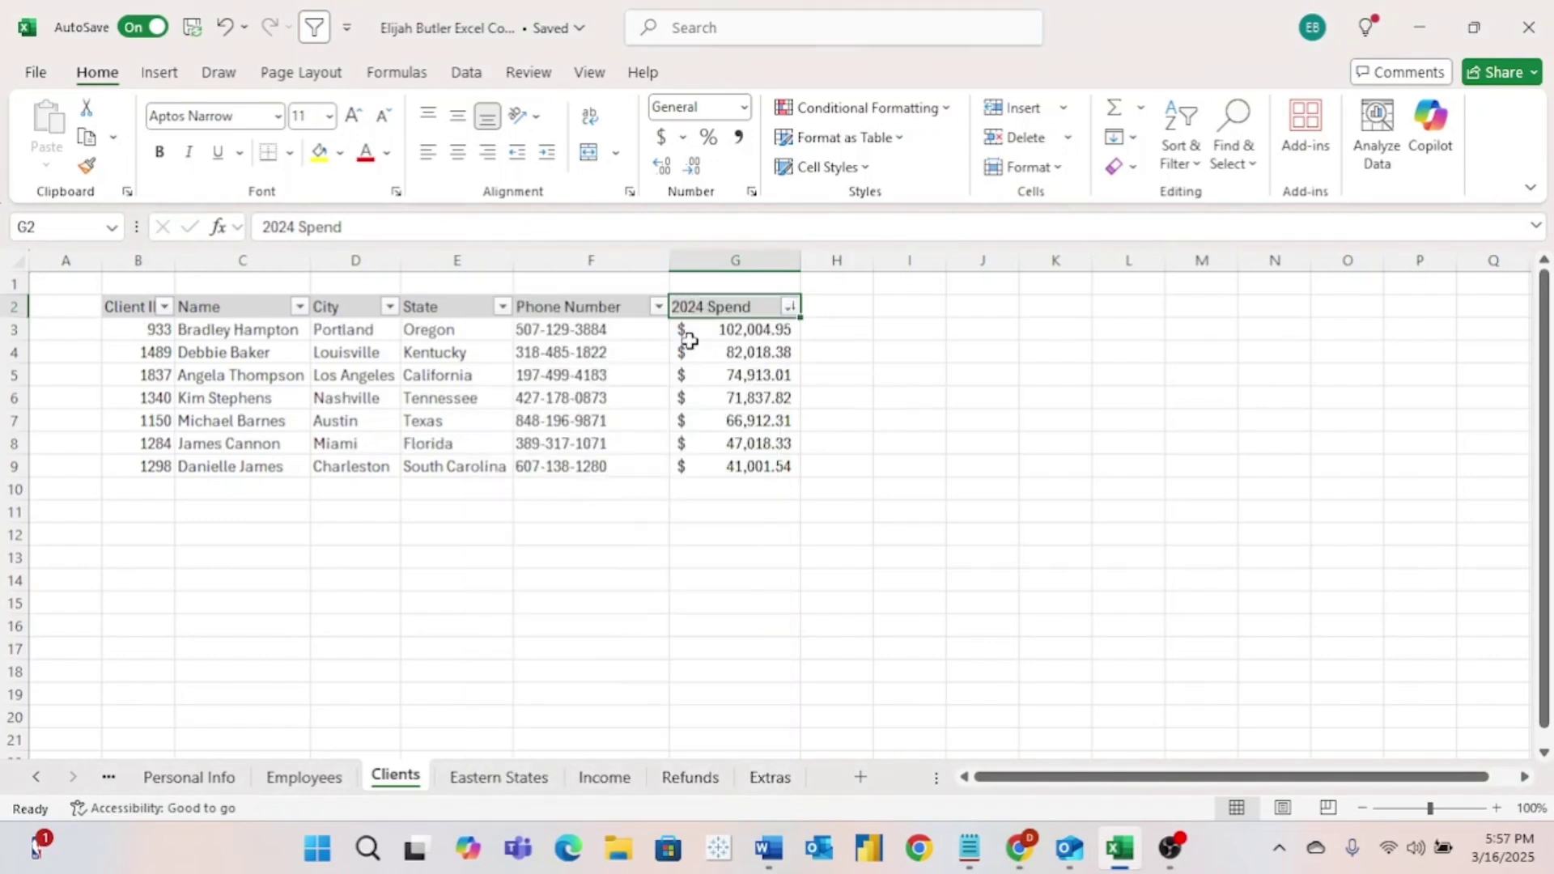
pyautogui.click(908, 329)
pyautogui.moveTo(778, 328); pyautogui.dragTo(771, 463)
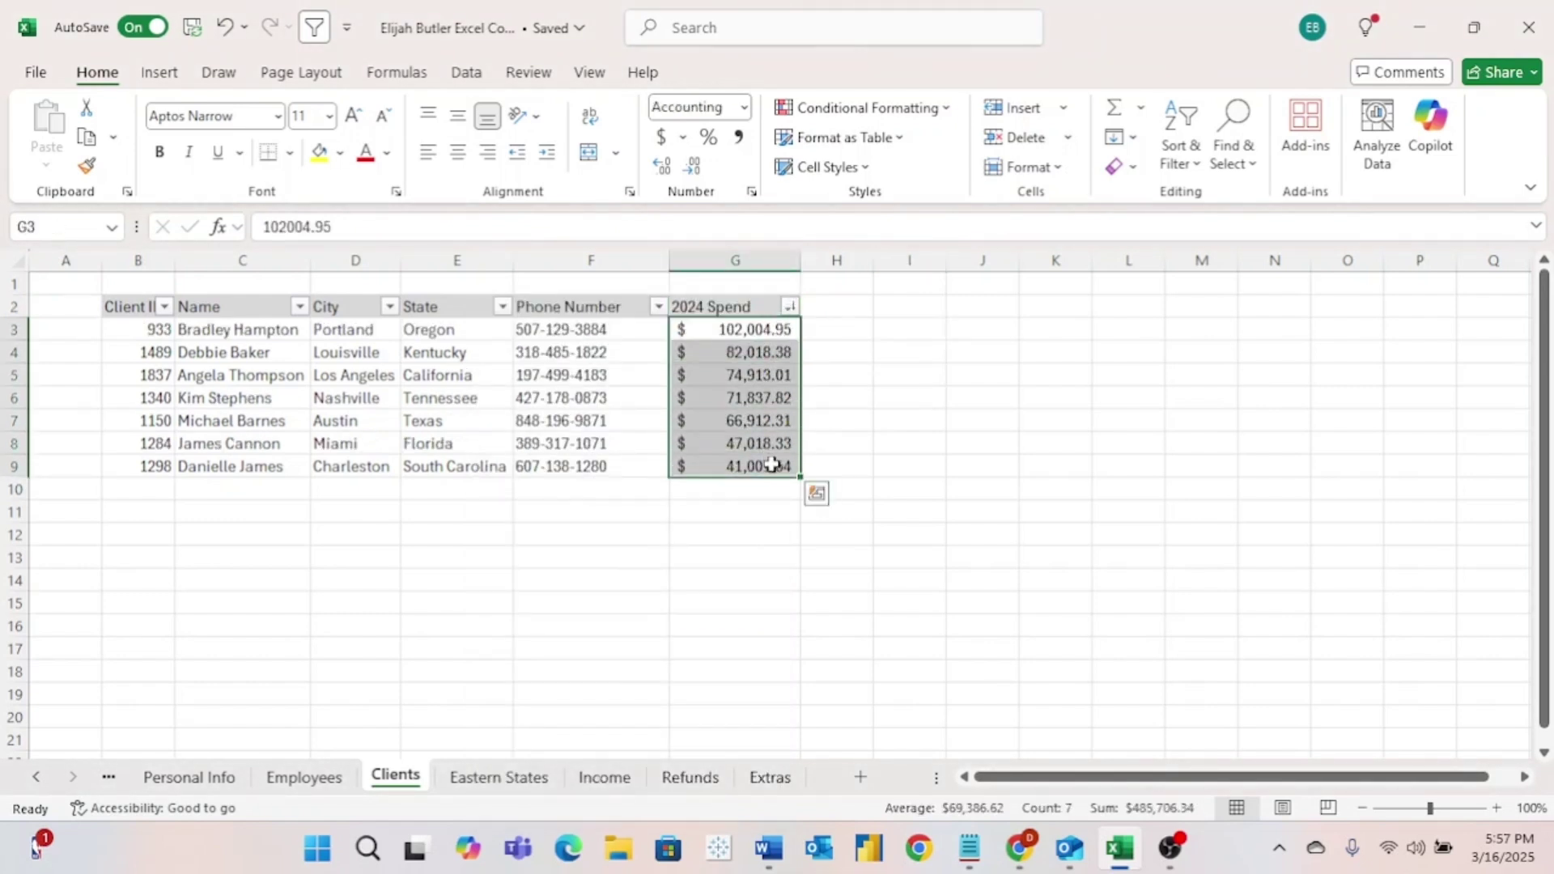
# Apply the Green - Yellow - Red Color Scale to the 2024 Spend values G3:G9.
pyautogui.click(927, 105)
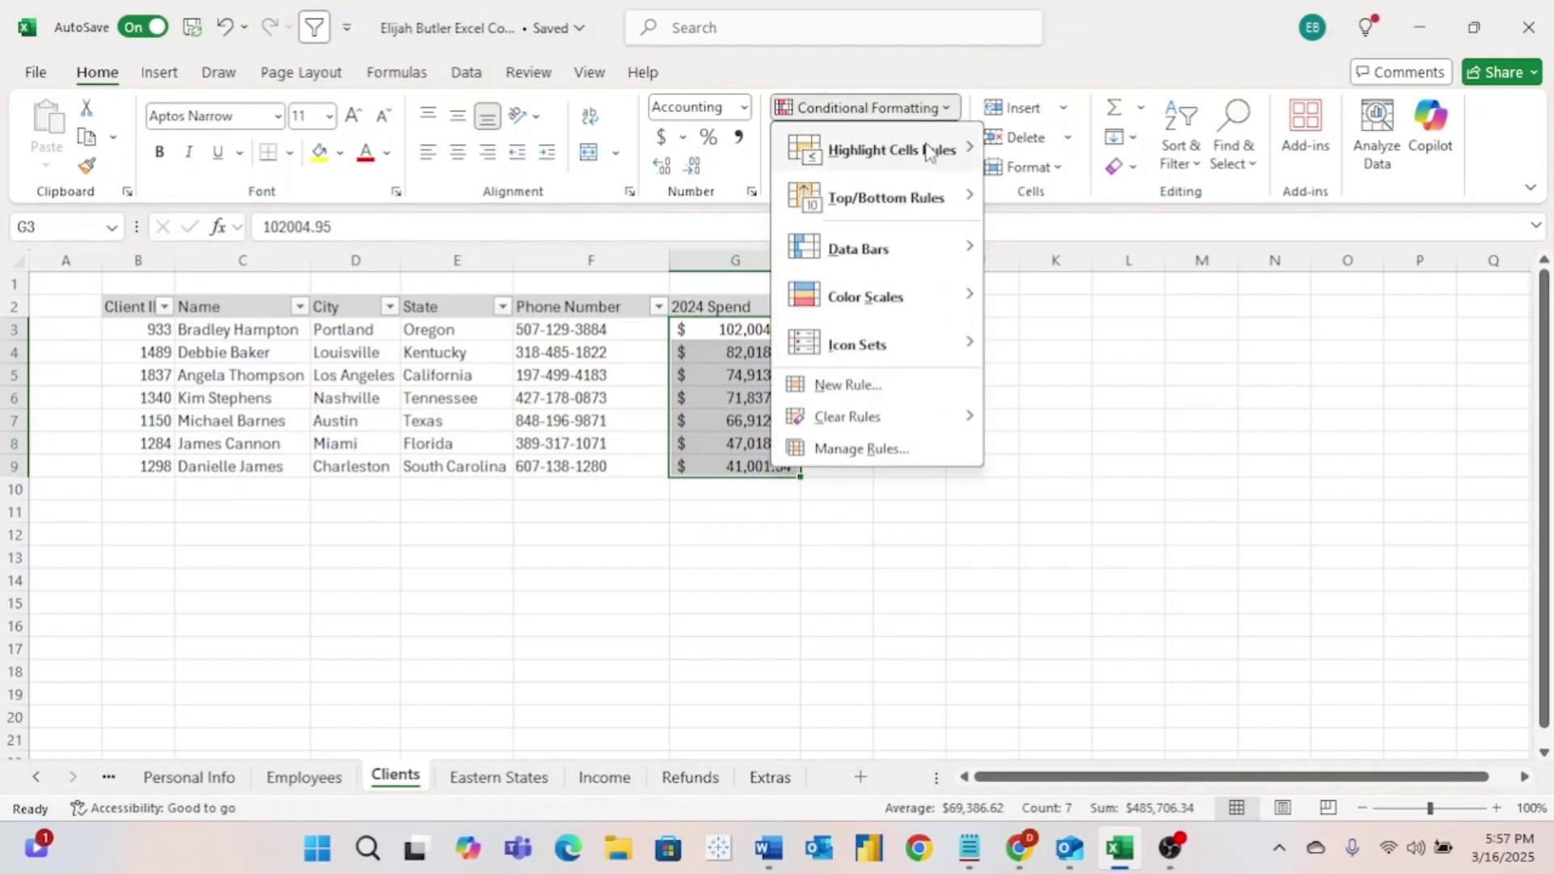
pyautogui.moveTo(939, 296)
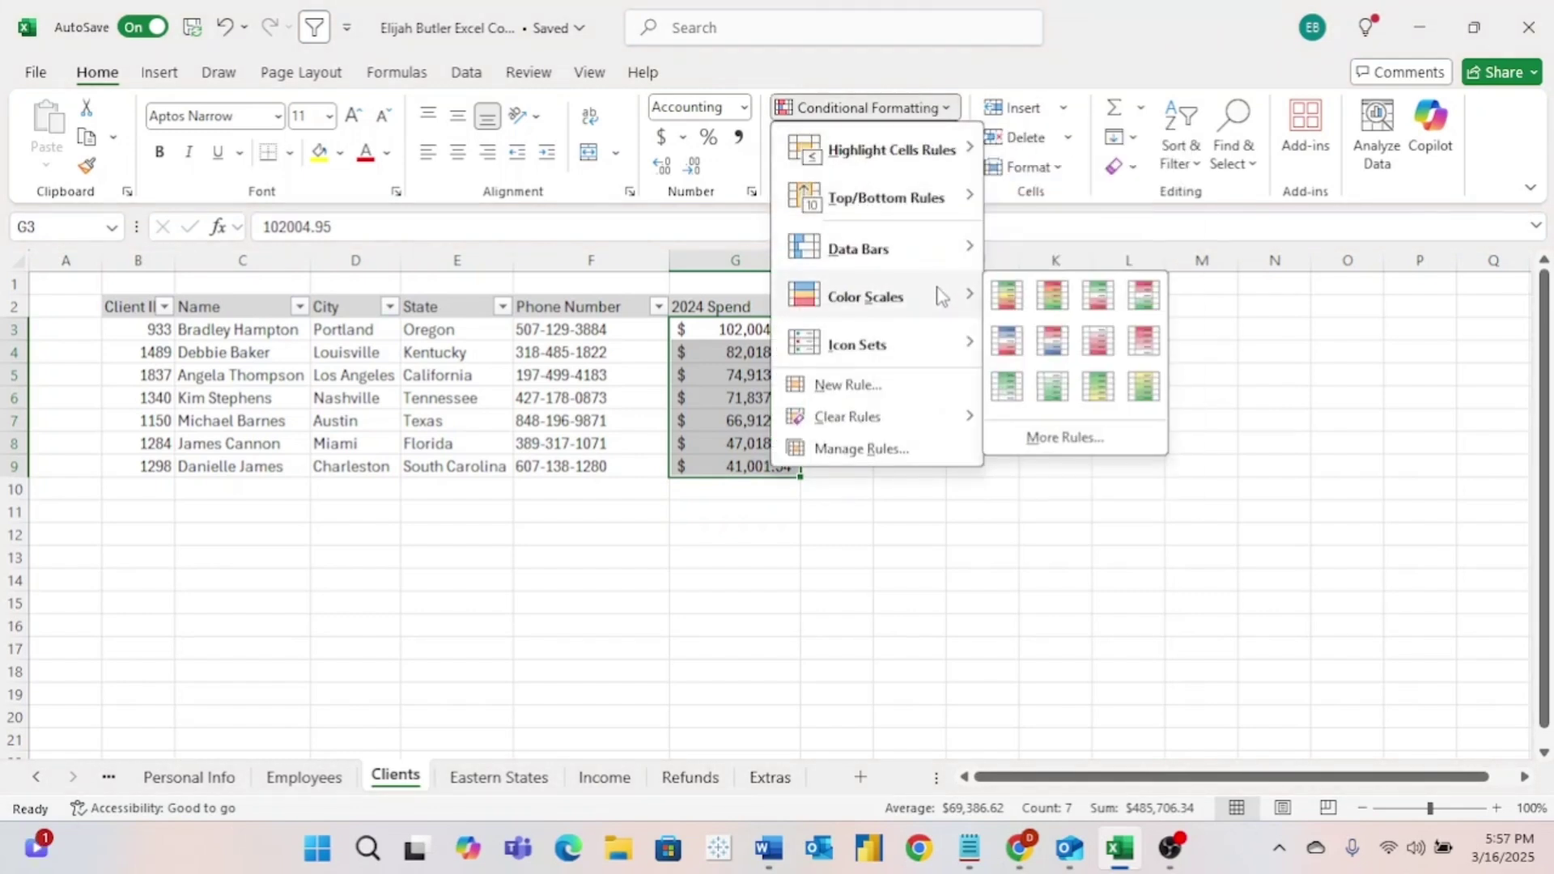
pyautogui.click(1007, 298)
pyautogui.click(836, 443)
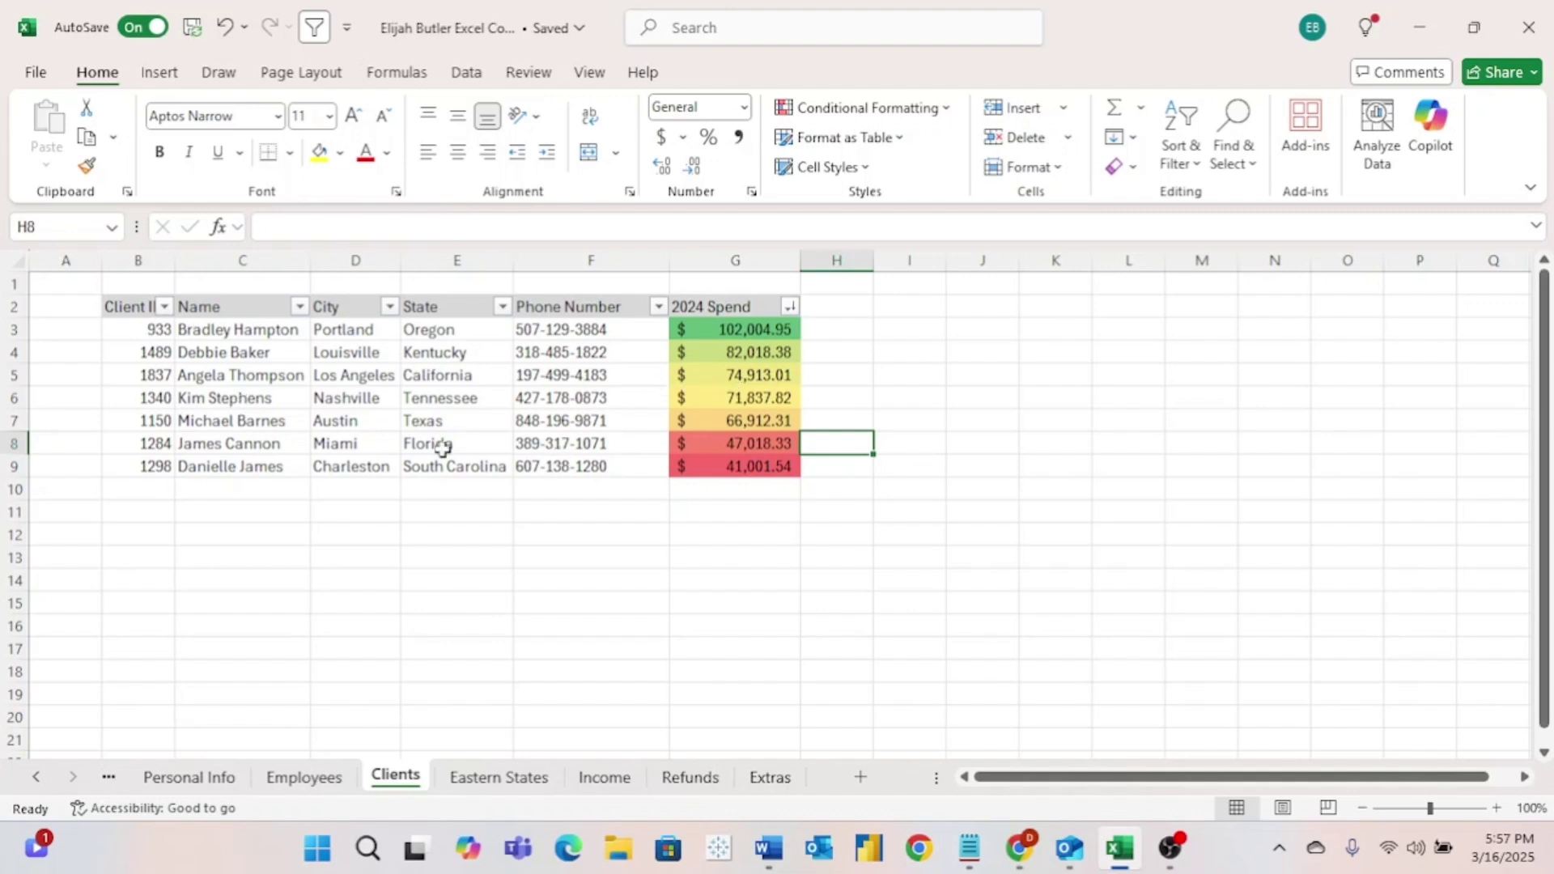
# Select a low-spend row and the two highest-spending rows to compare their colours.
pyautogui.moveTo(142, 447); pyautogui.dragTo(746, 463)
pyautogui.click(149, 326)
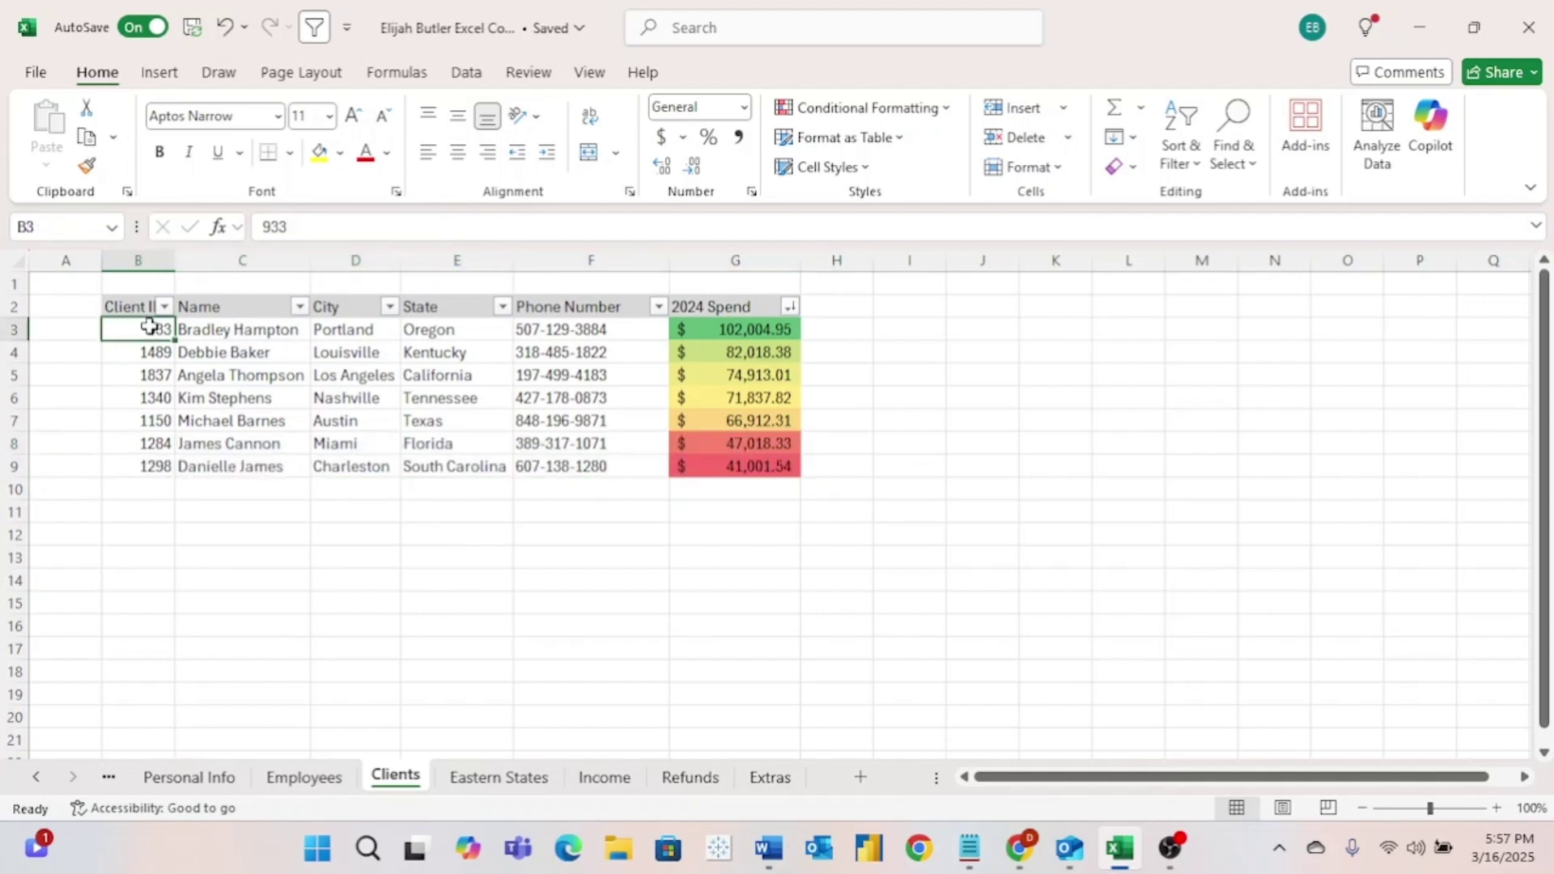
pyautogui.moveTo(149, 326); pyautogui.dragTo(740, 352)
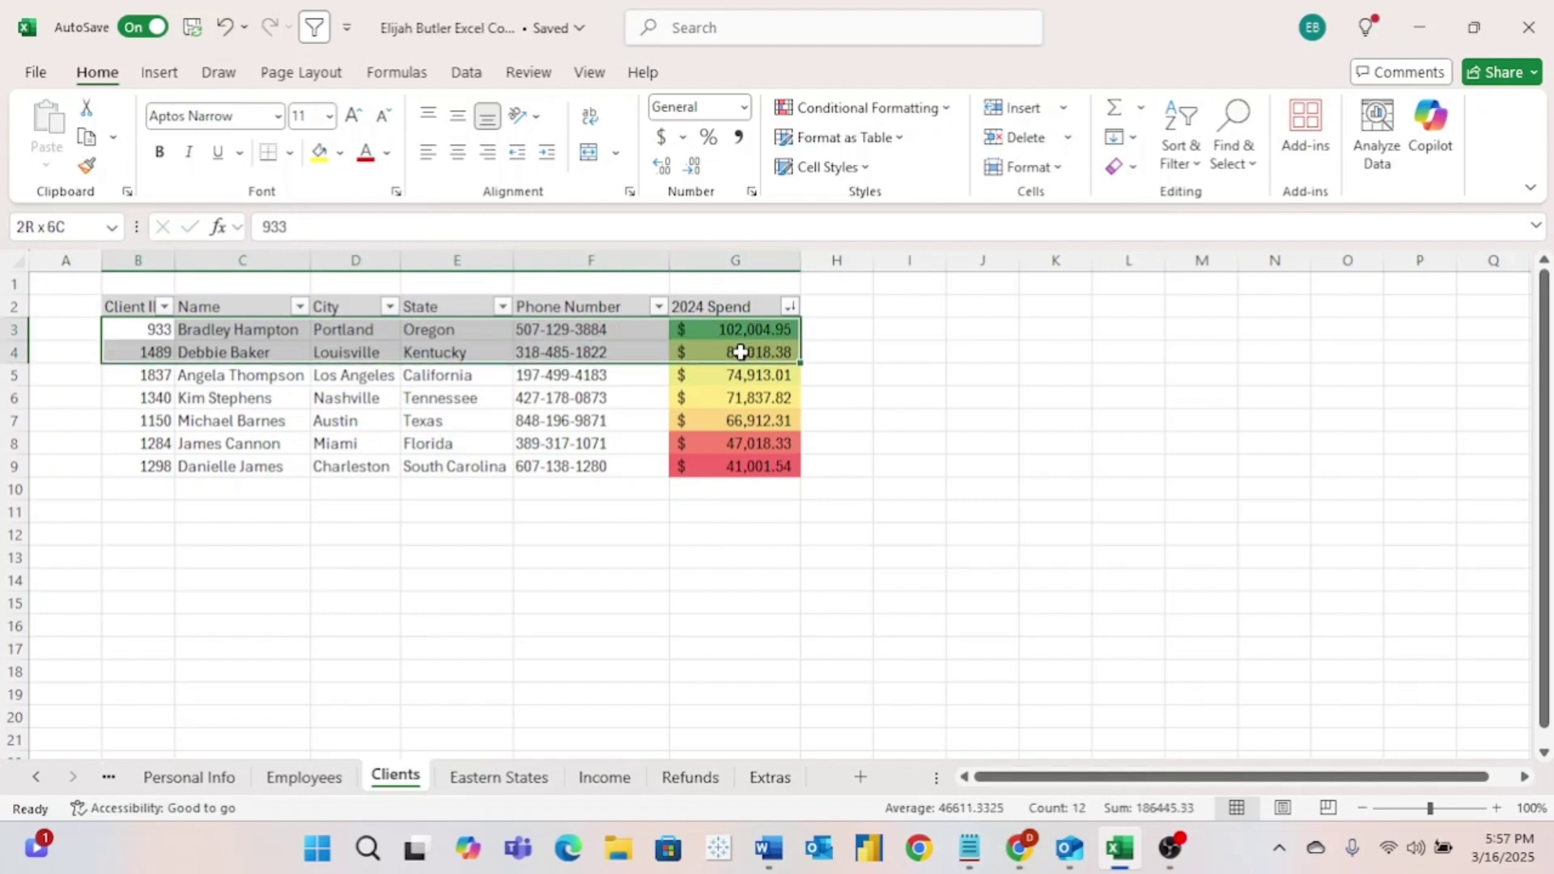
pyautogui.click(907, 420)
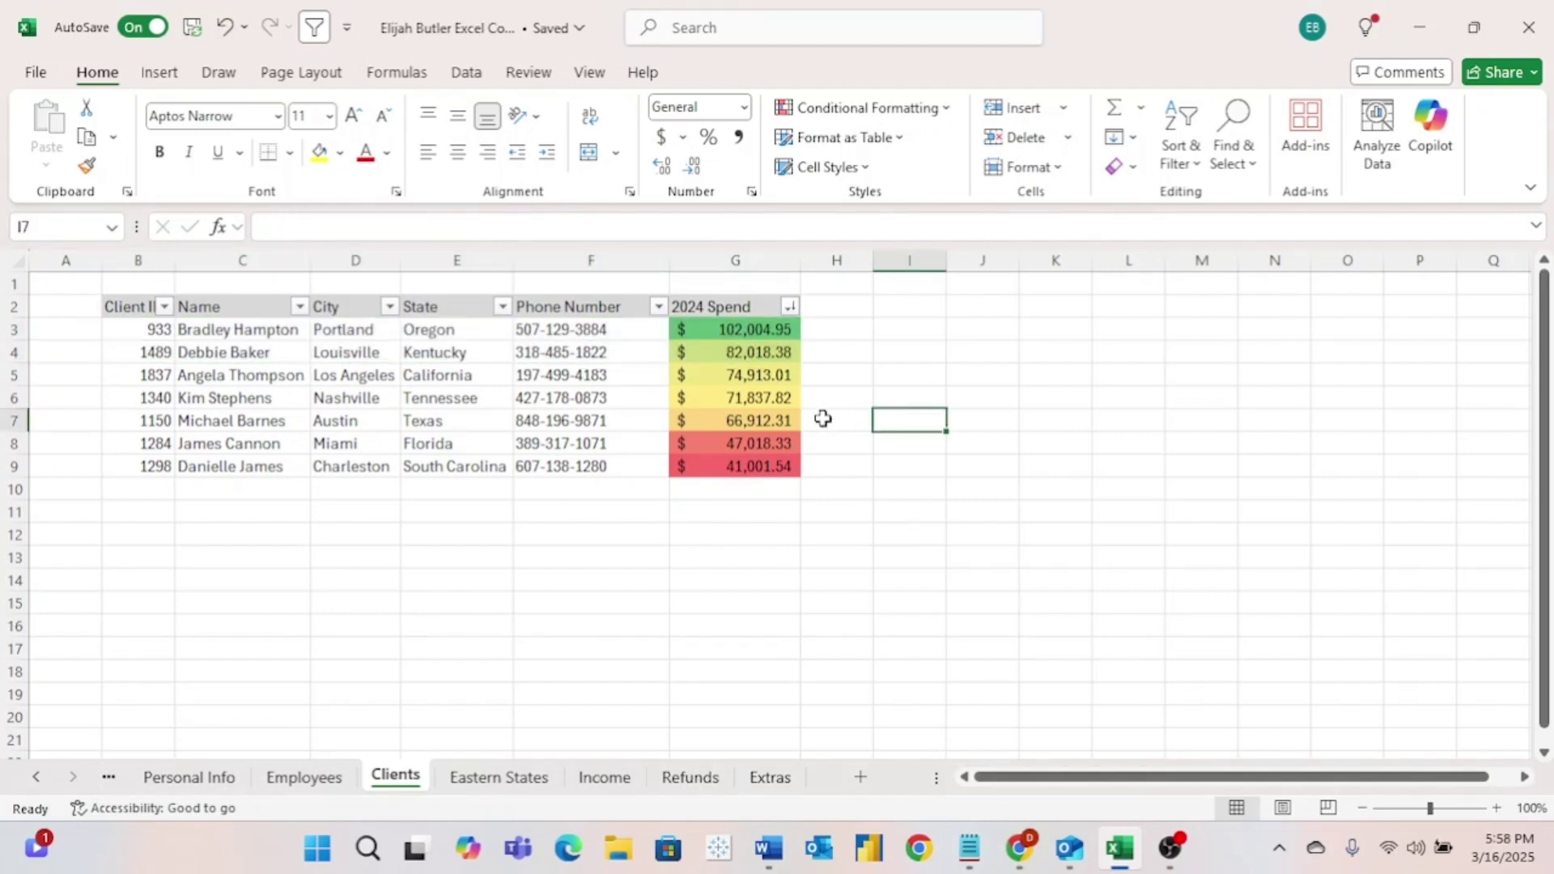
# Undo the colour scale and apply blue Gradient Fill data bars to 2024 Spend.
pyautogui.hotkey('ctrl', 'z')
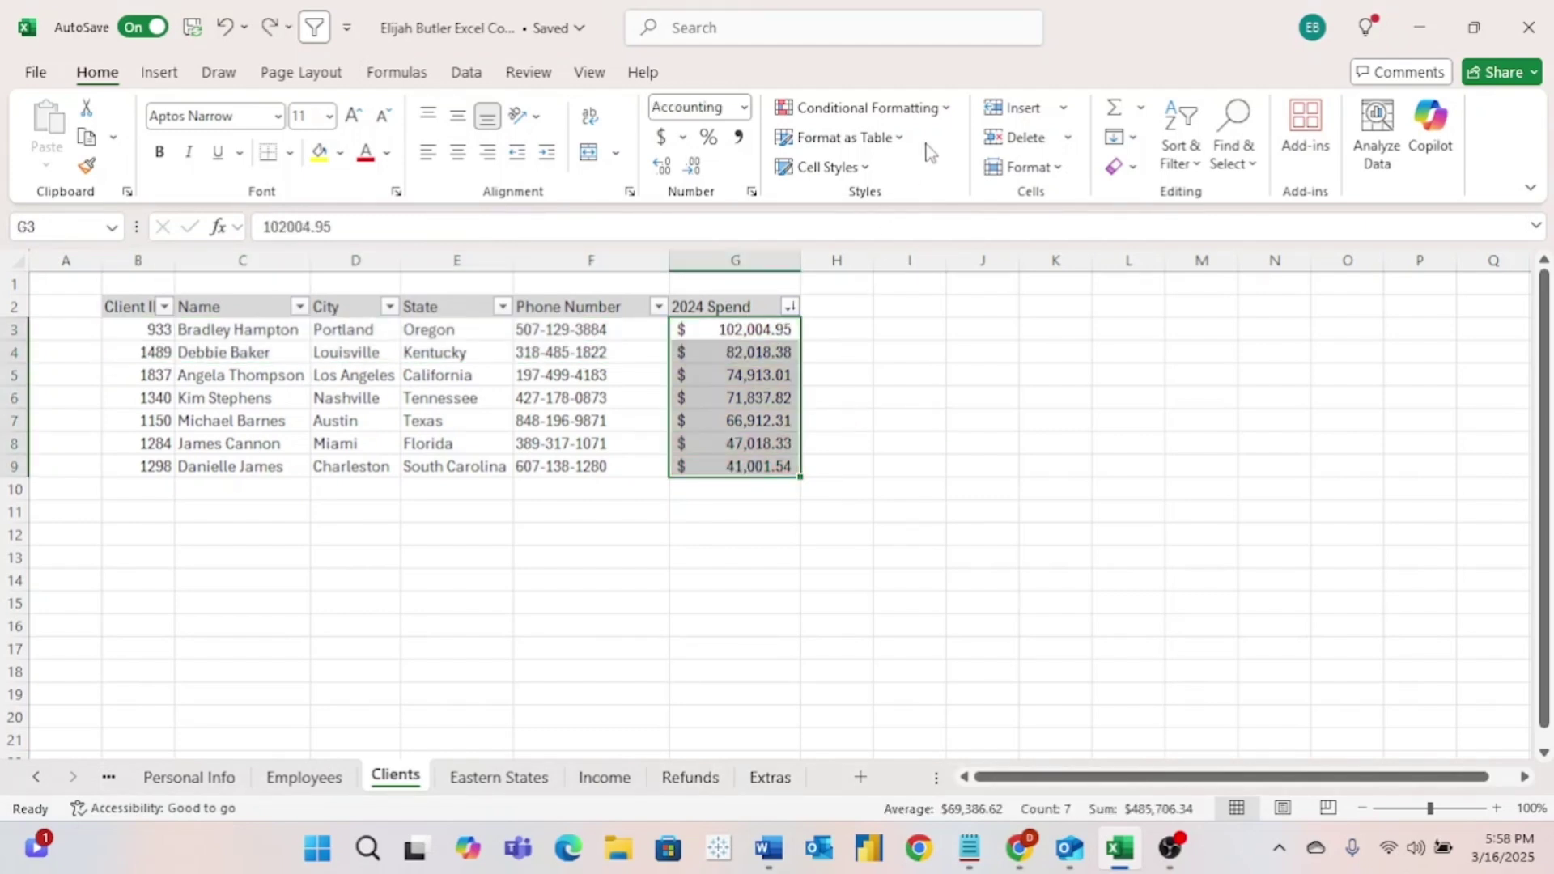
pyautogui.click(948, 110)
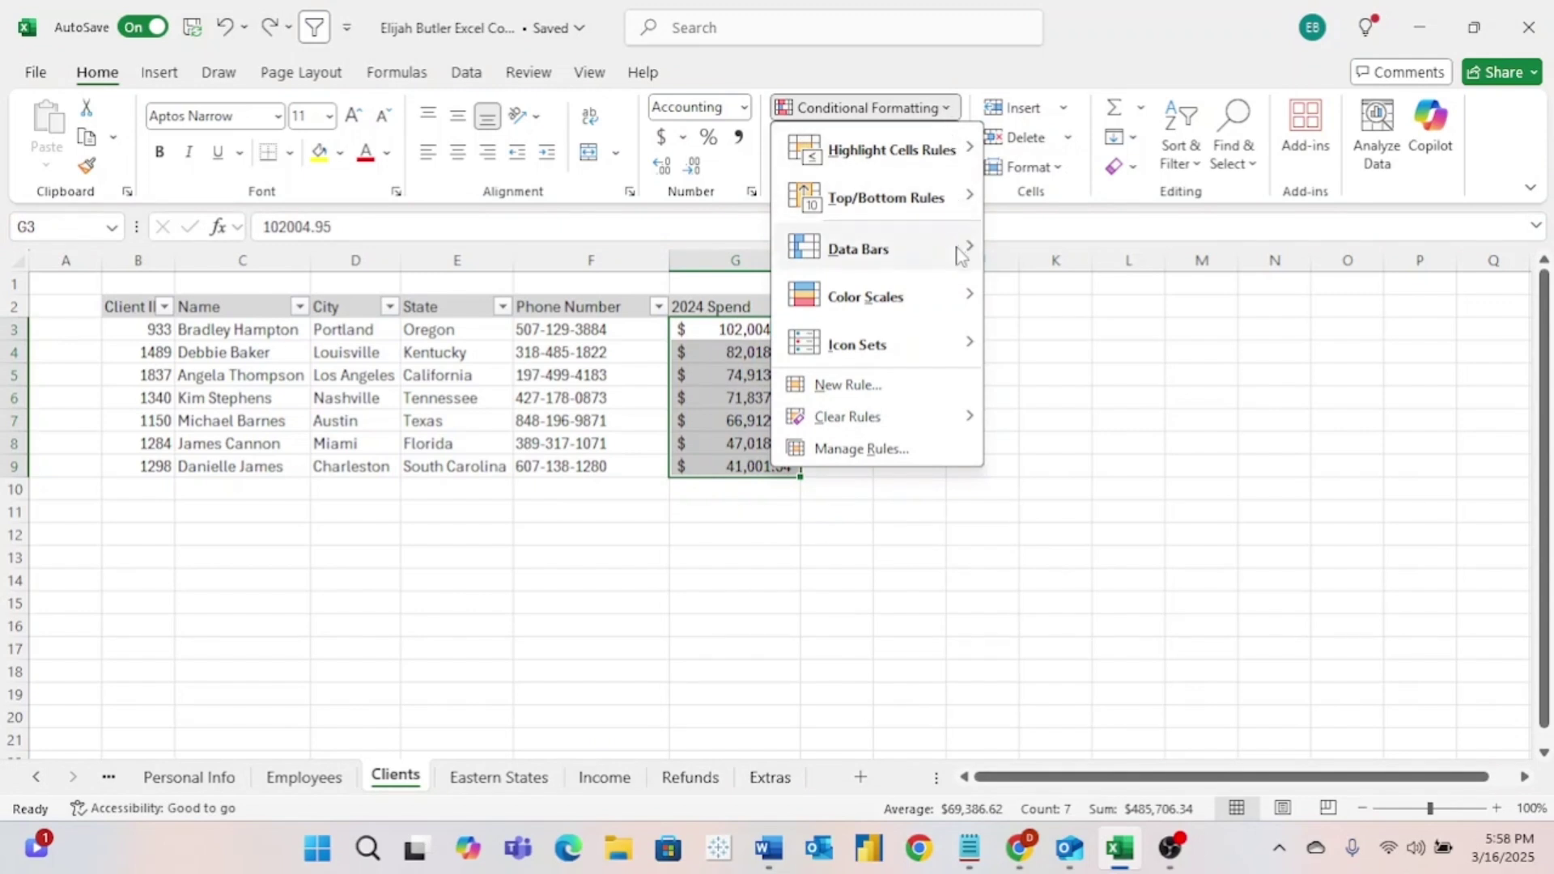
pyautogui.moveTo(961, 256)
pyautogui.click(1007, 279)
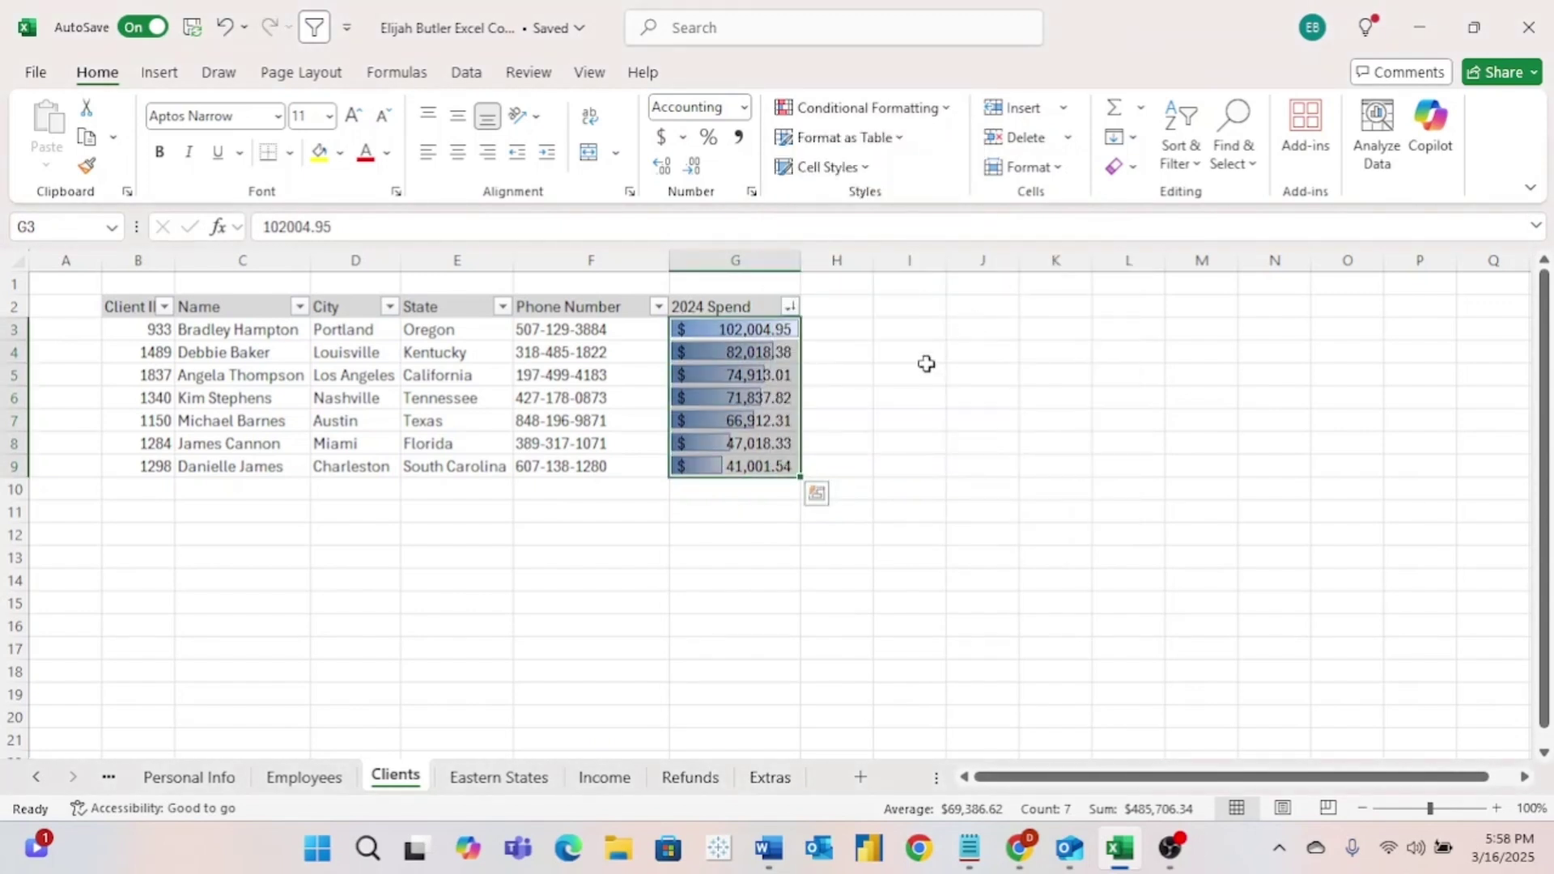
pyautogui.click(867, 397)
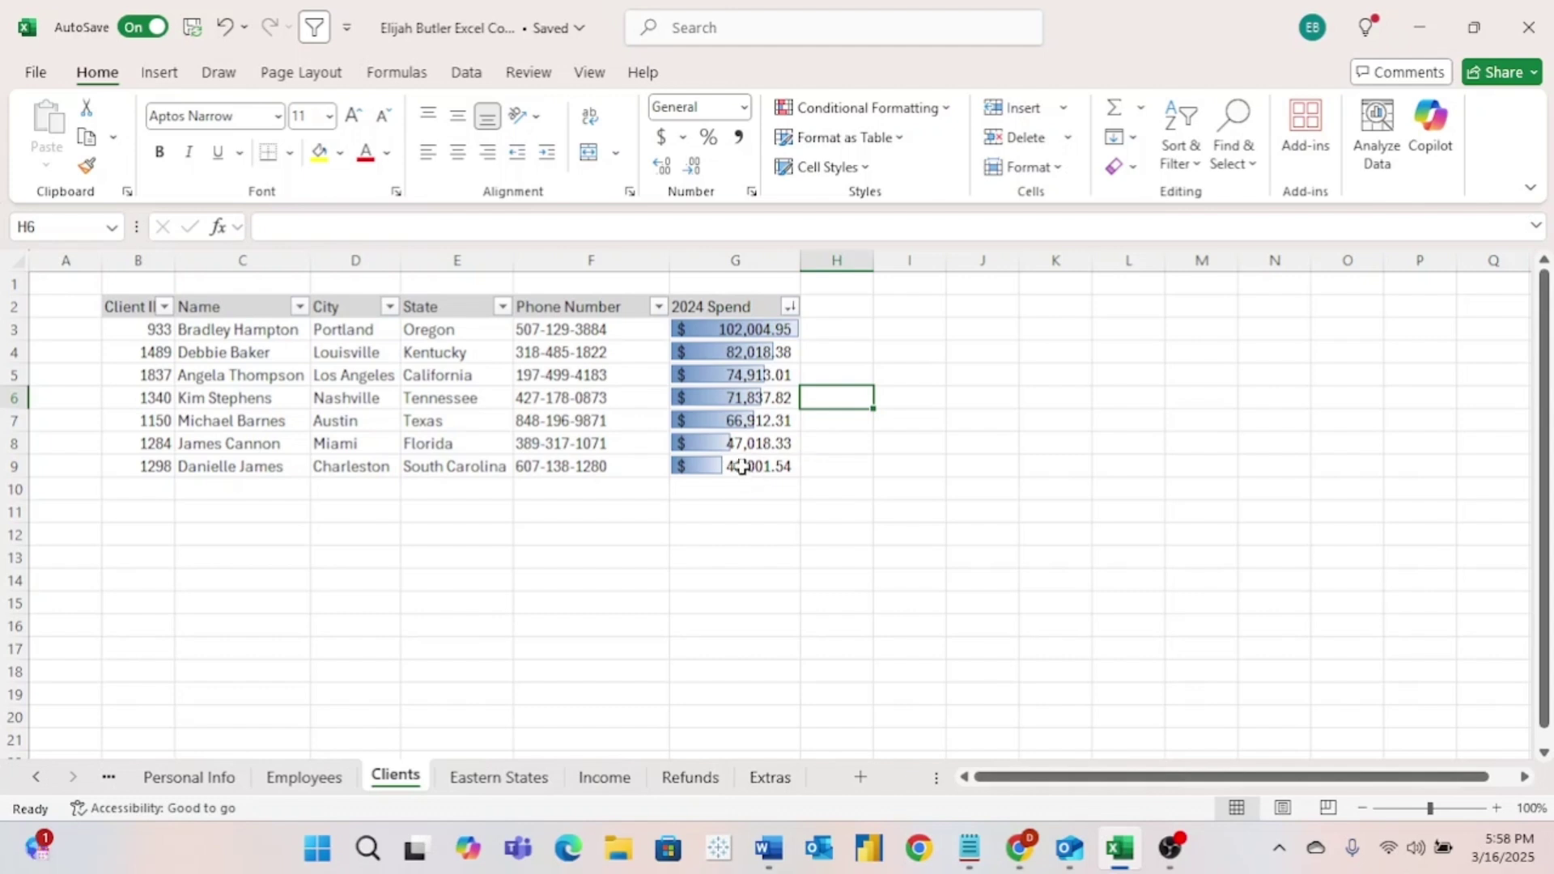
# Select the highest and lowest spend values, then all of G3:G9.
pyautogui.click(783, 327)
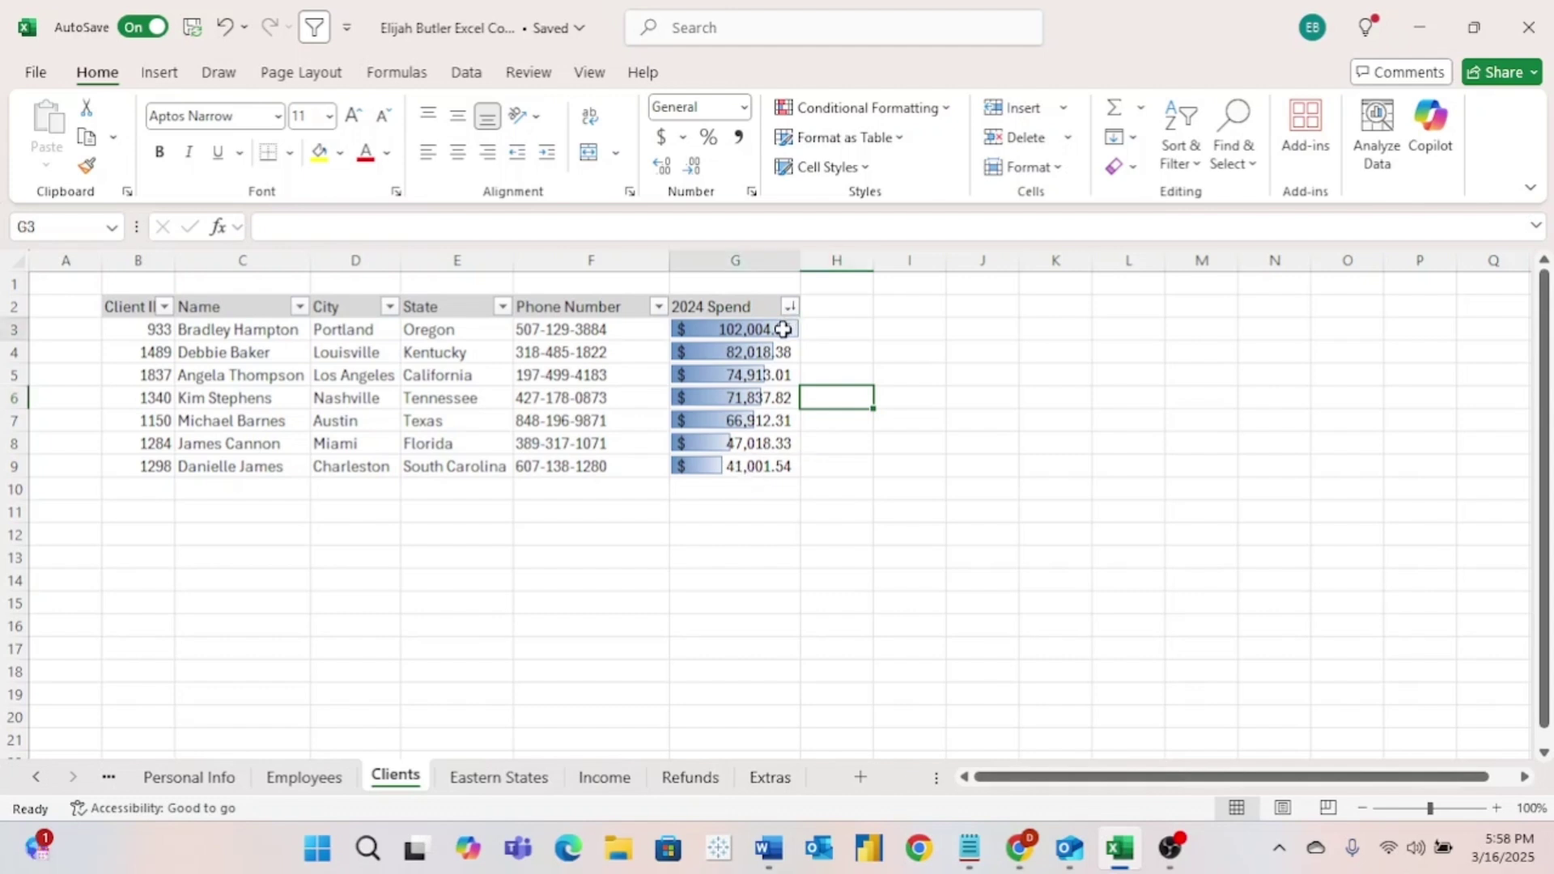
pyautogui.click(767, 465)
pyautogui.moveTo(732, 328); pyautogui.dragTo(768, 466)
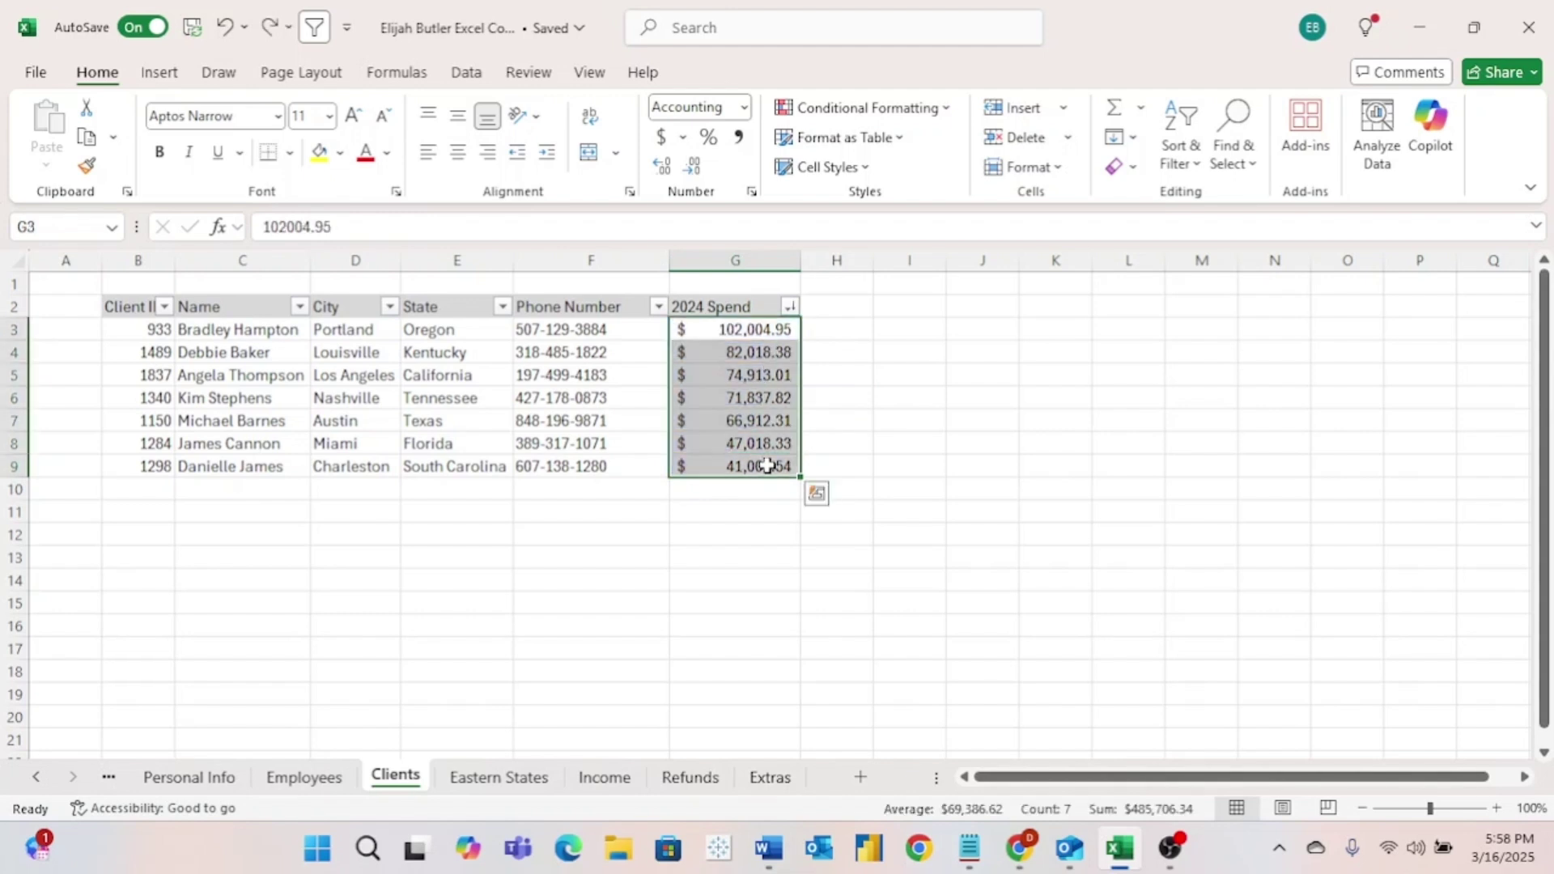
# Apply 3 Arrows (Colored) icons to the 2024 Spend values and inspect the top value.
pyautogui.click(946, 107)
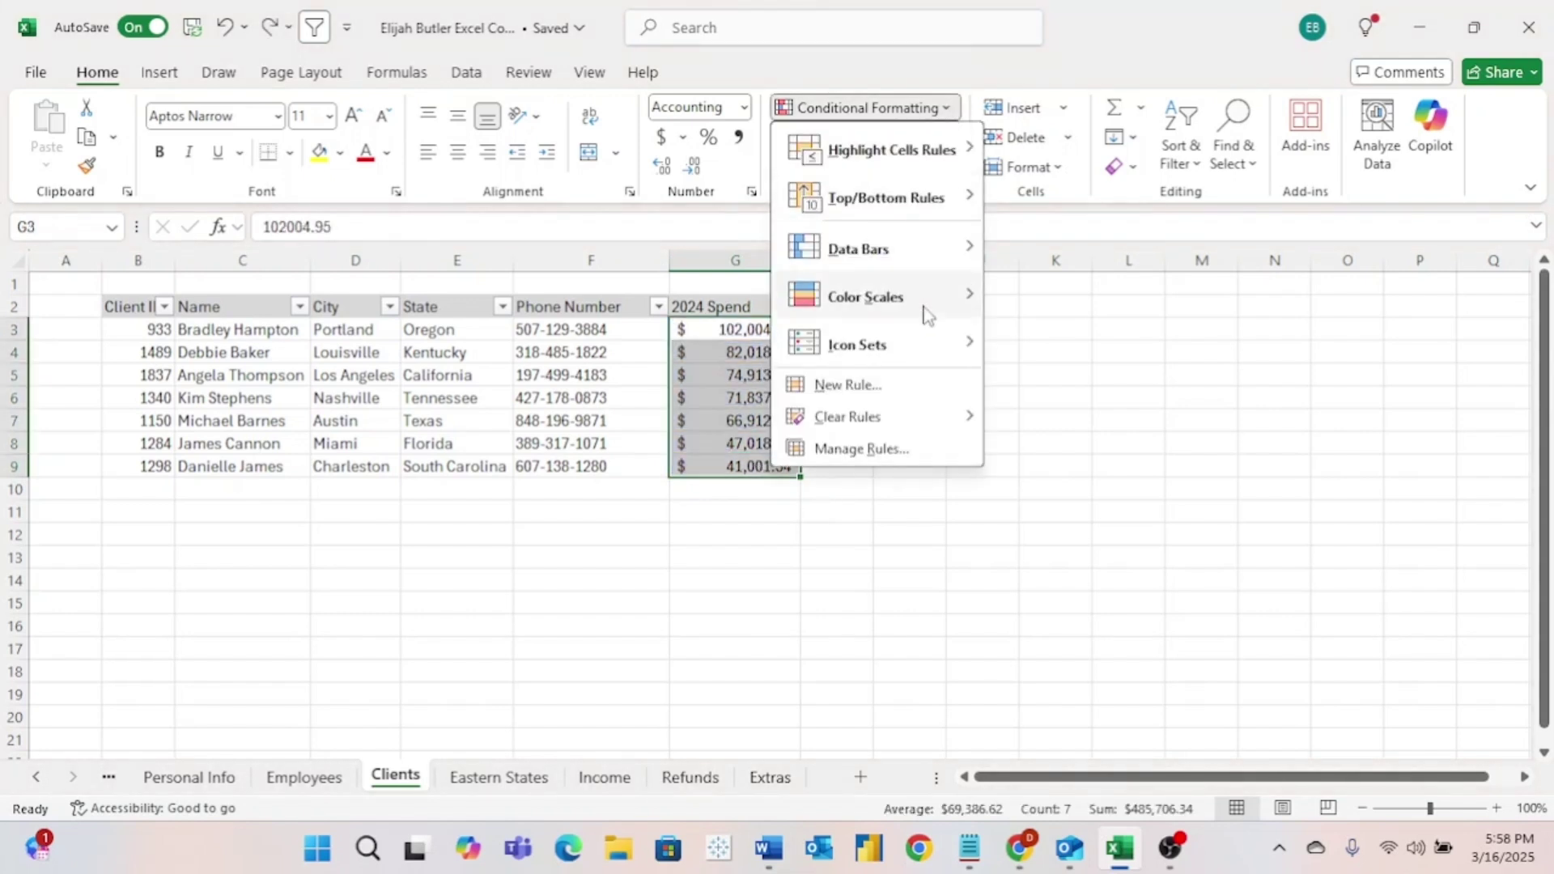
pyautogui.moveTo(923, 346)
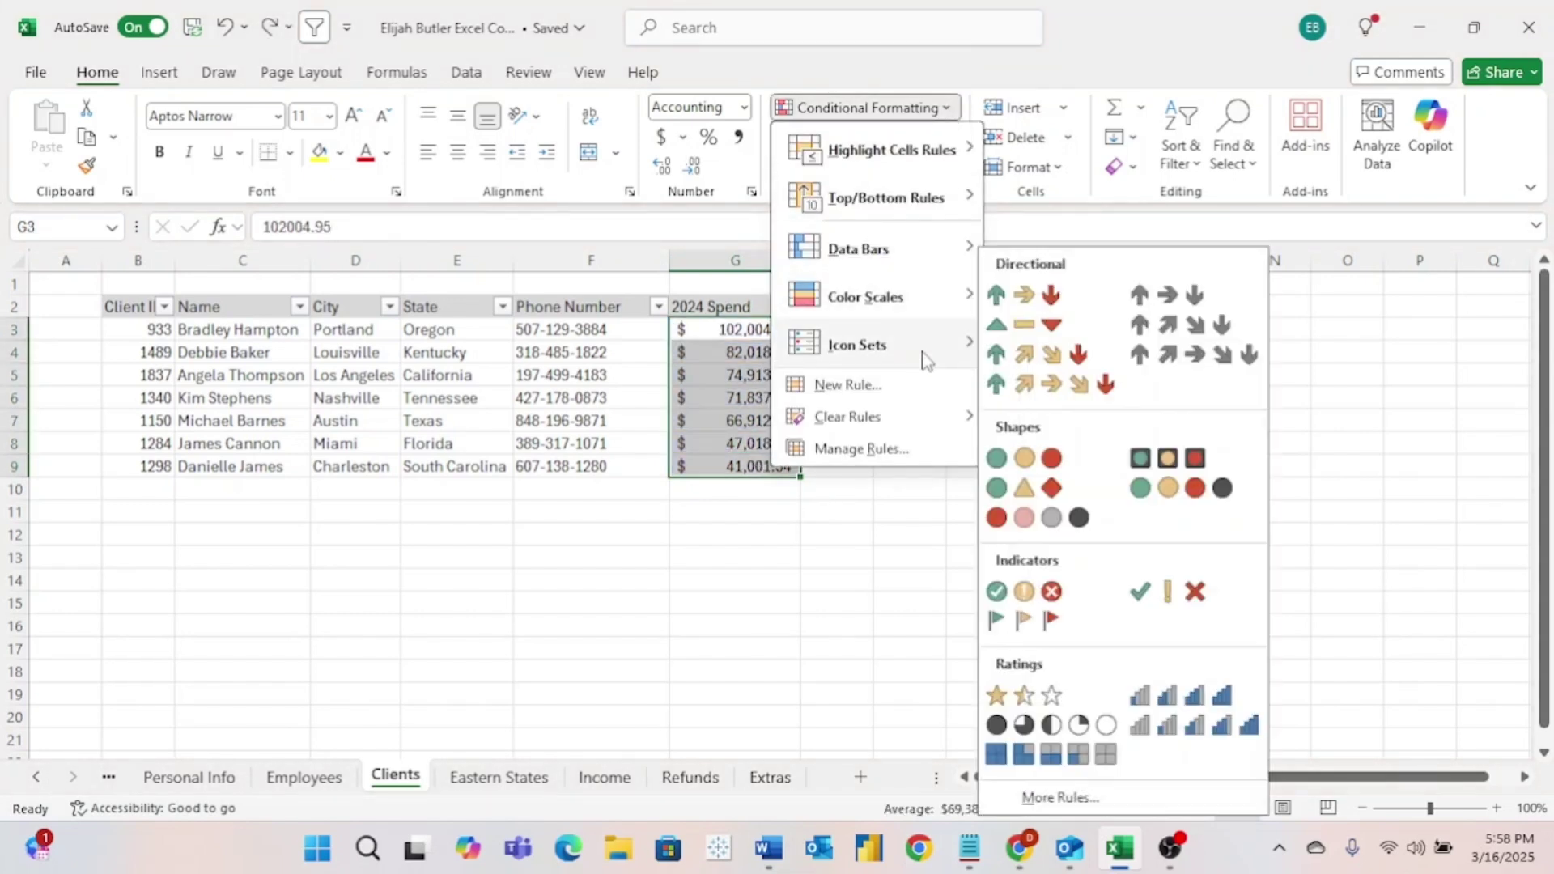
pyautogui.click(1030, 297)
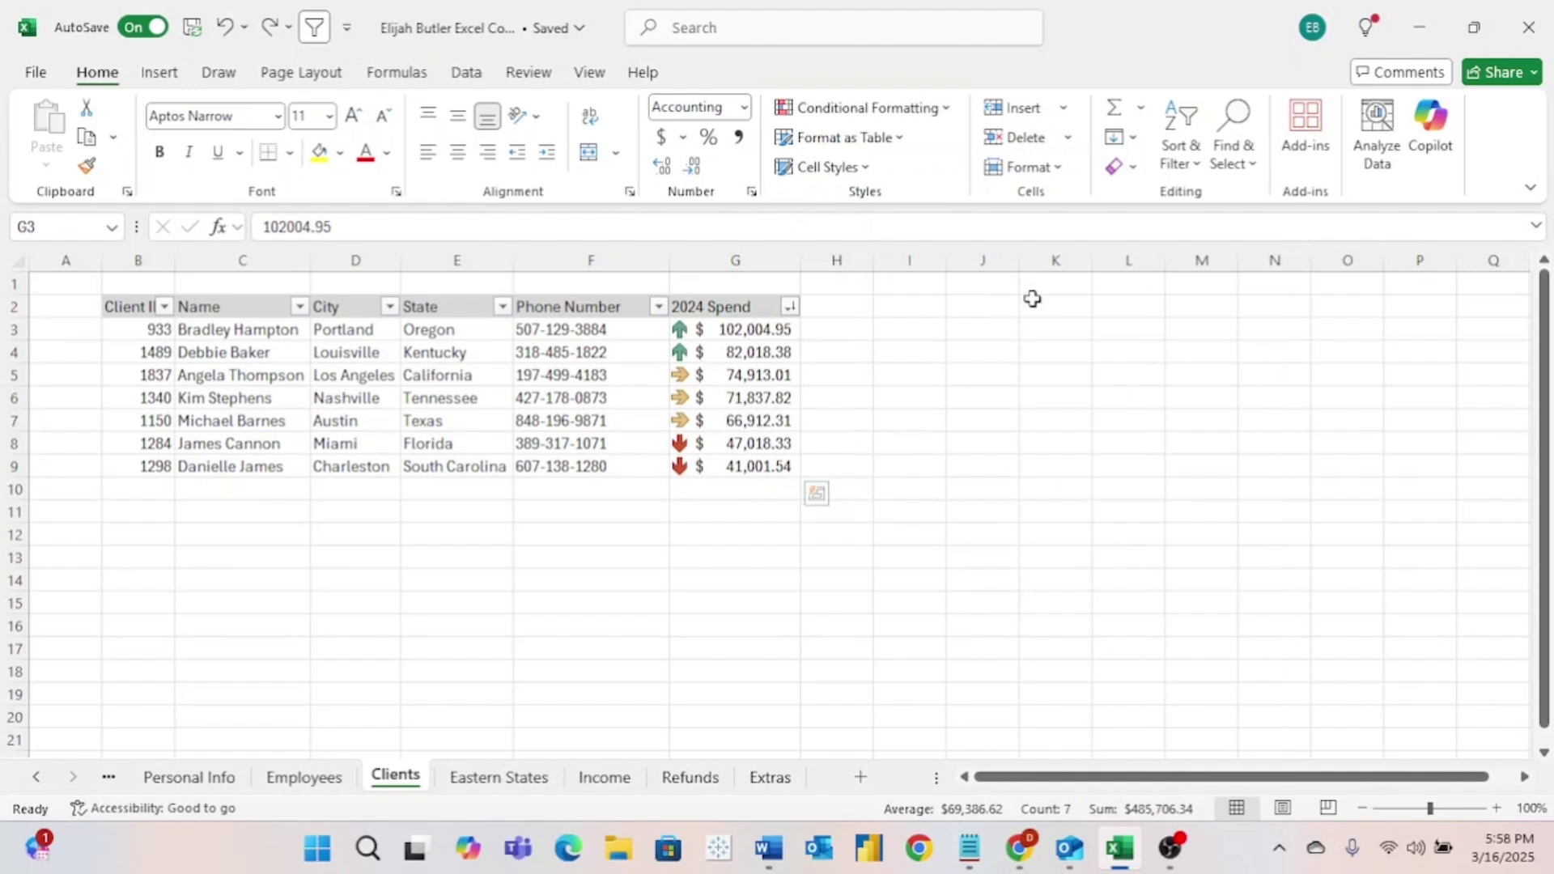
pyautogui.click(816, 359)
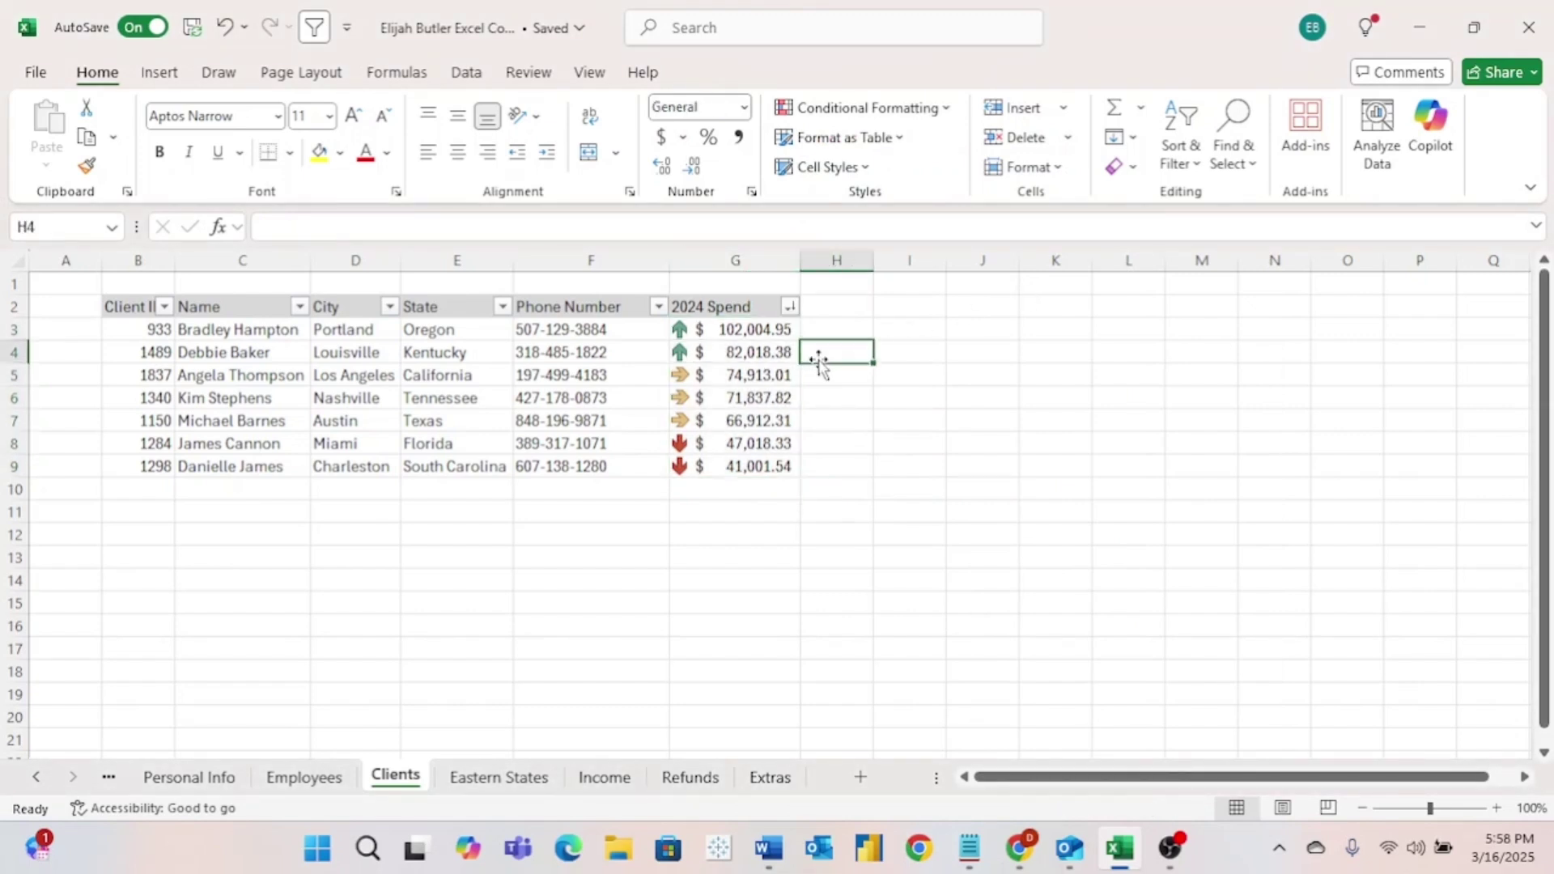
pyautogui.click(728, 332)
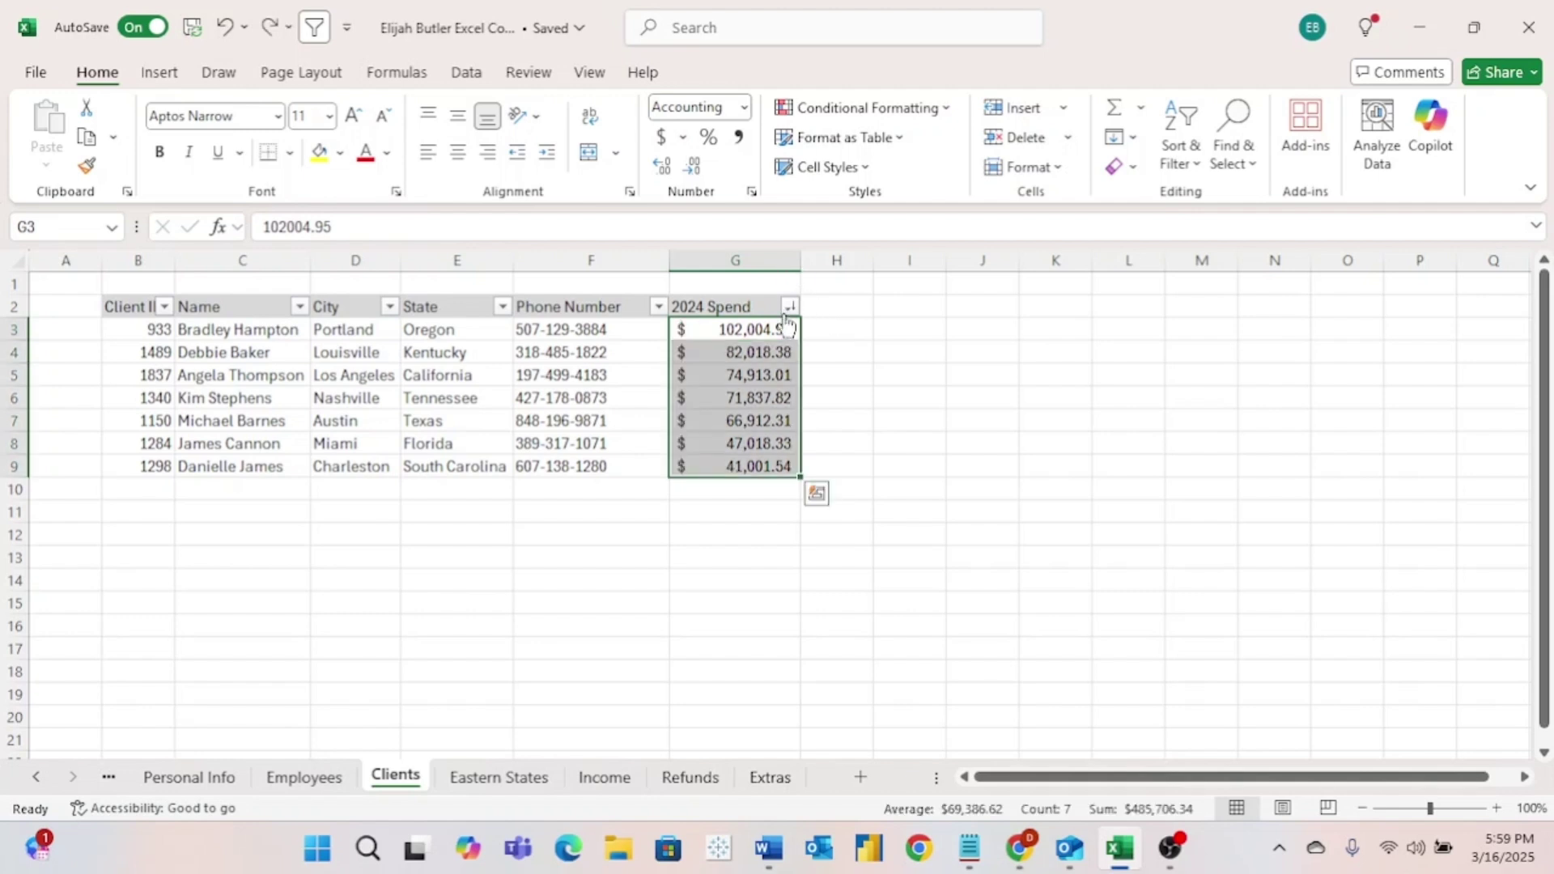
# Highlight the bottom 40% of G3:G9 spend values in light red, then reopen Conditional Formatting.
pyautogui.moveTo(782, 328); pyautogui.dragTo(710, 470)
pyautogui.click(939, 111)
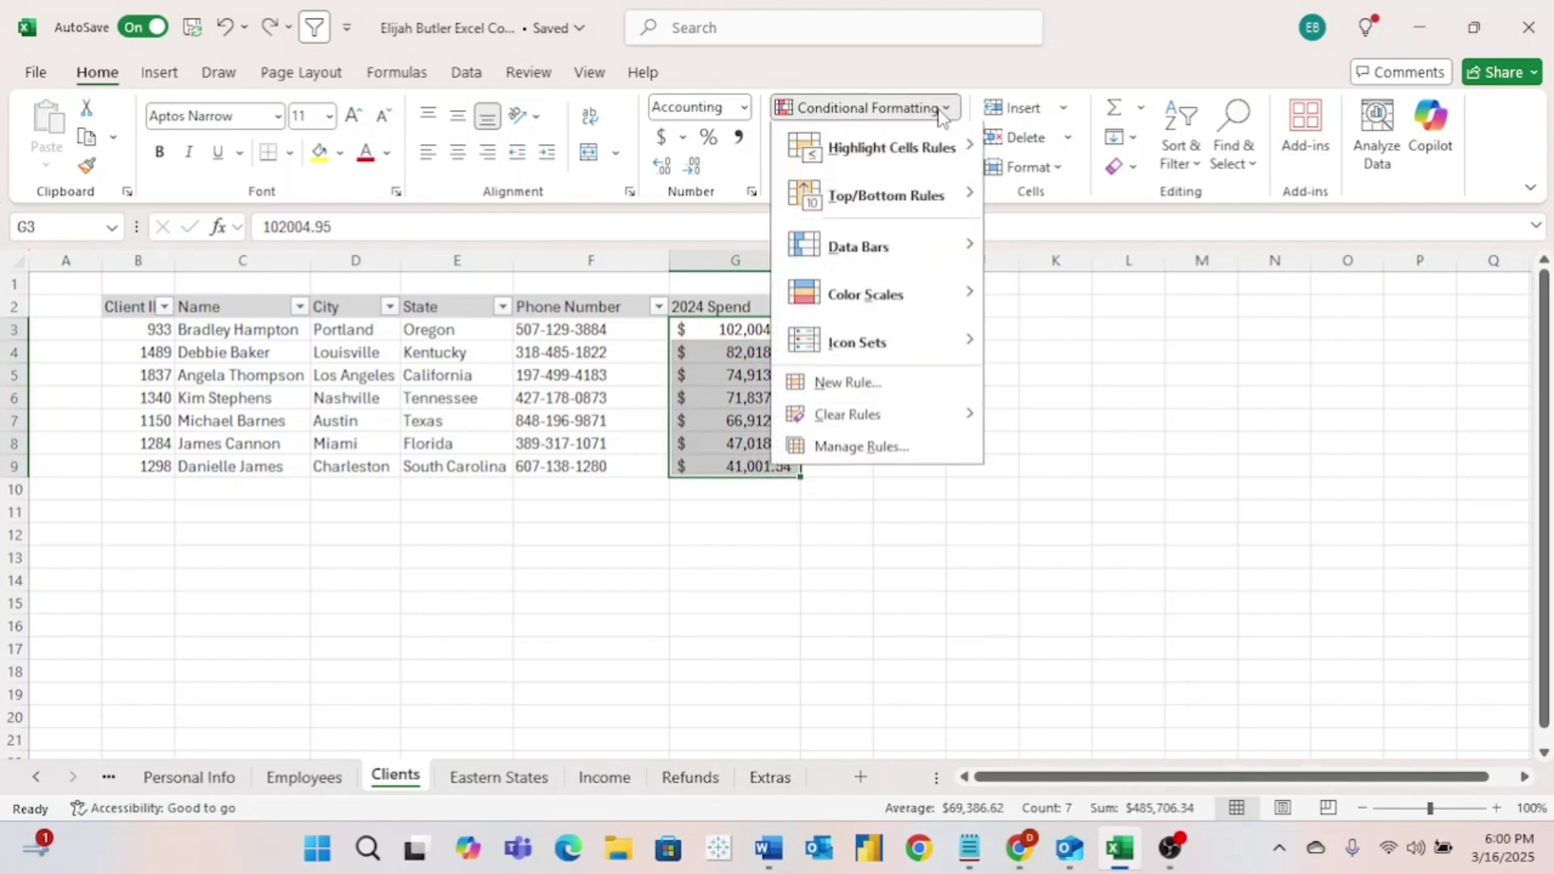
pyautogui.moveTo(927, 209)
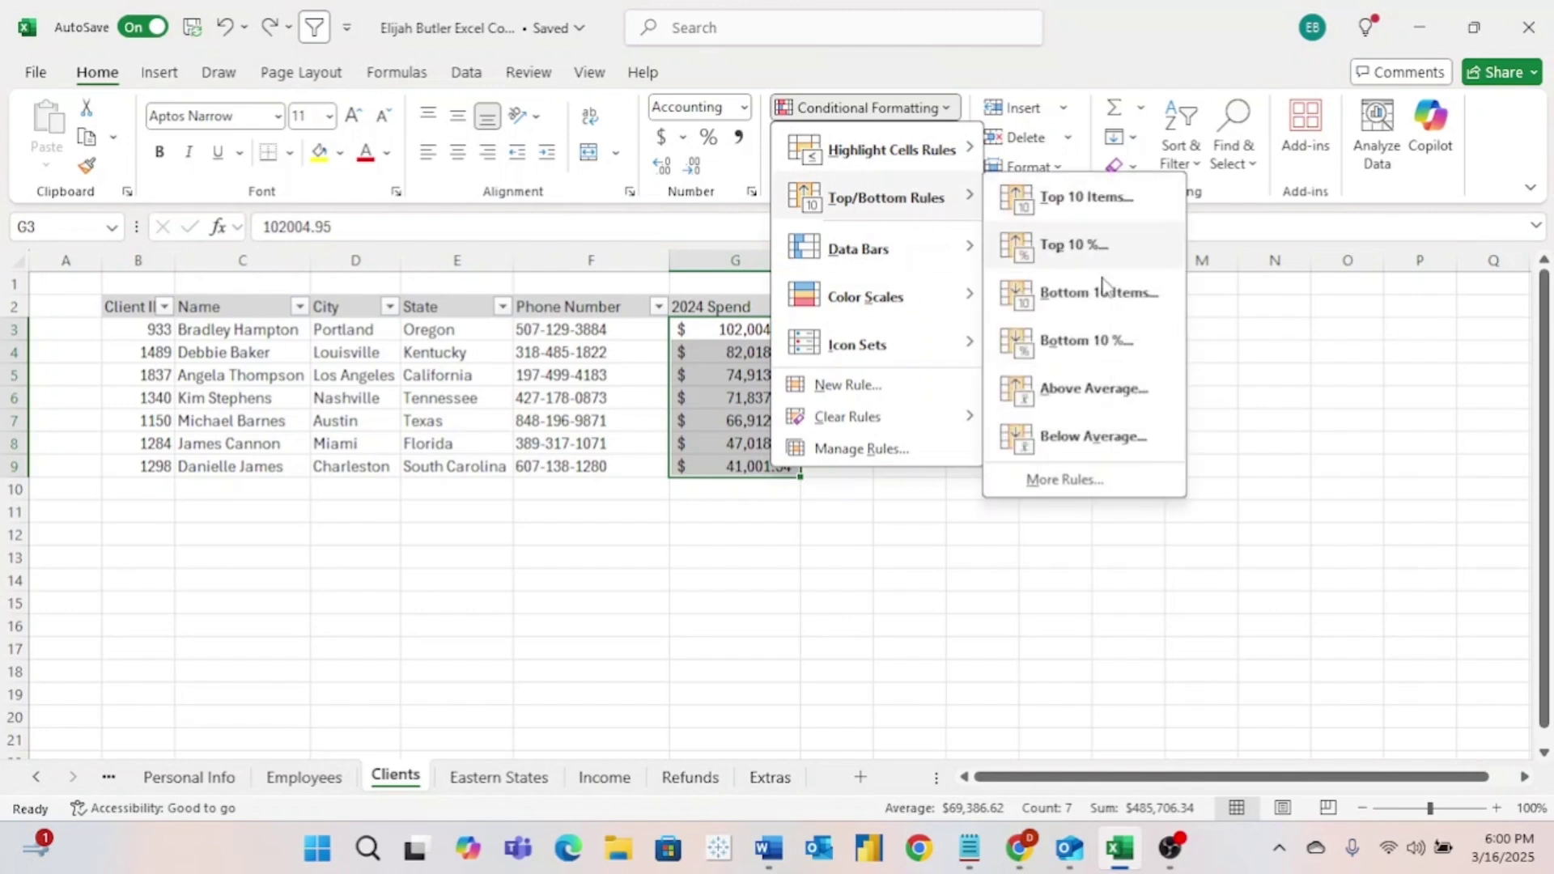
pyautogui.click(1127, 340)
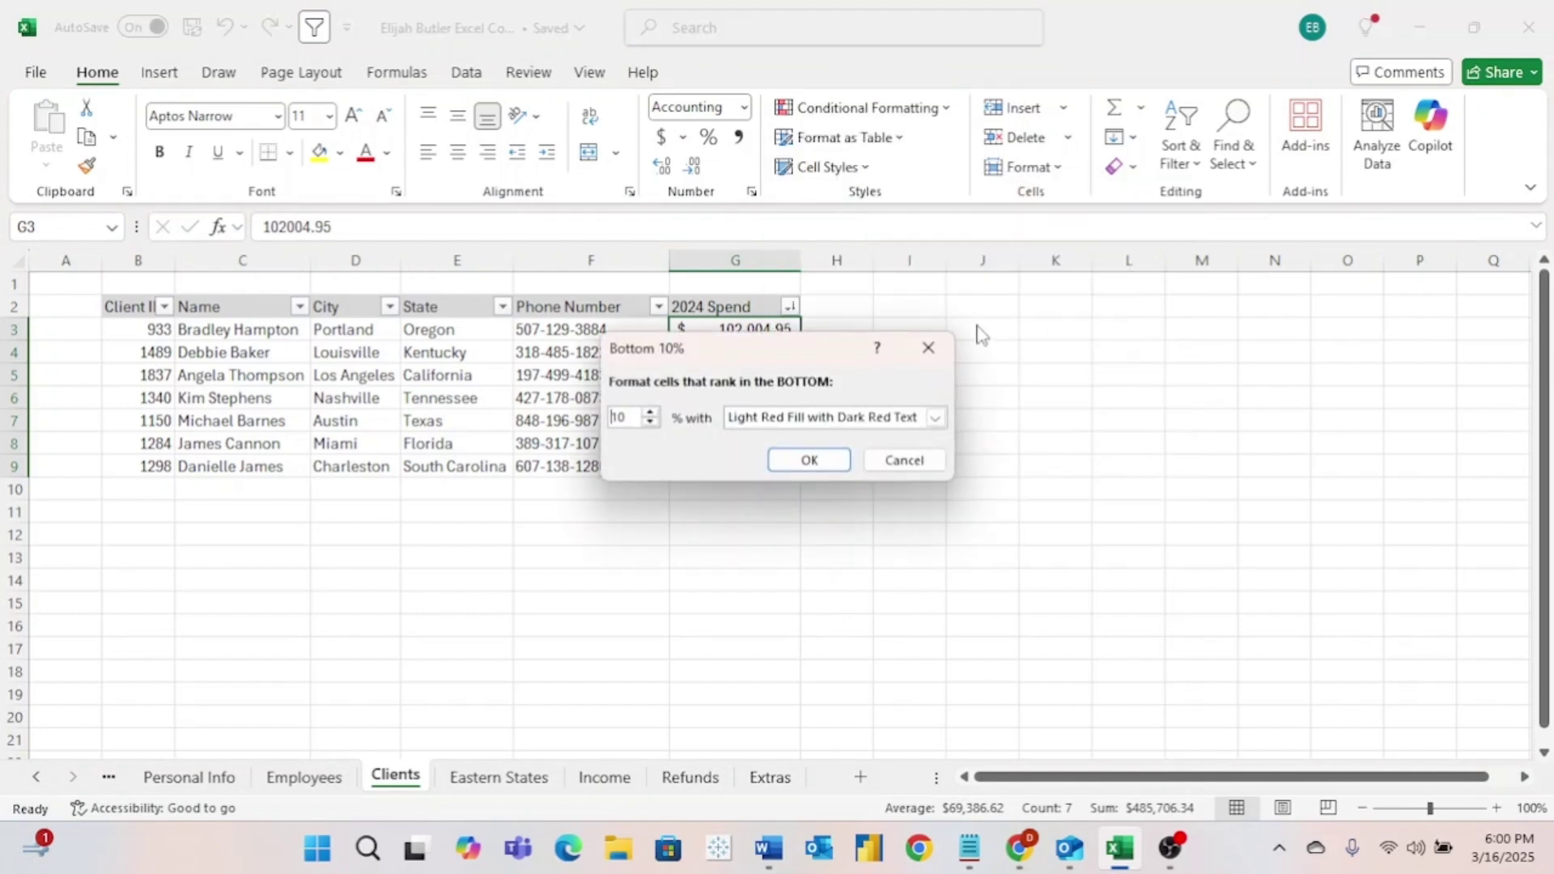
pyautogui.moveTo(628, 418); pyautogui.dragTo(605, 417)
pyautogui.write('4')
pyautogui.click(809, 460)
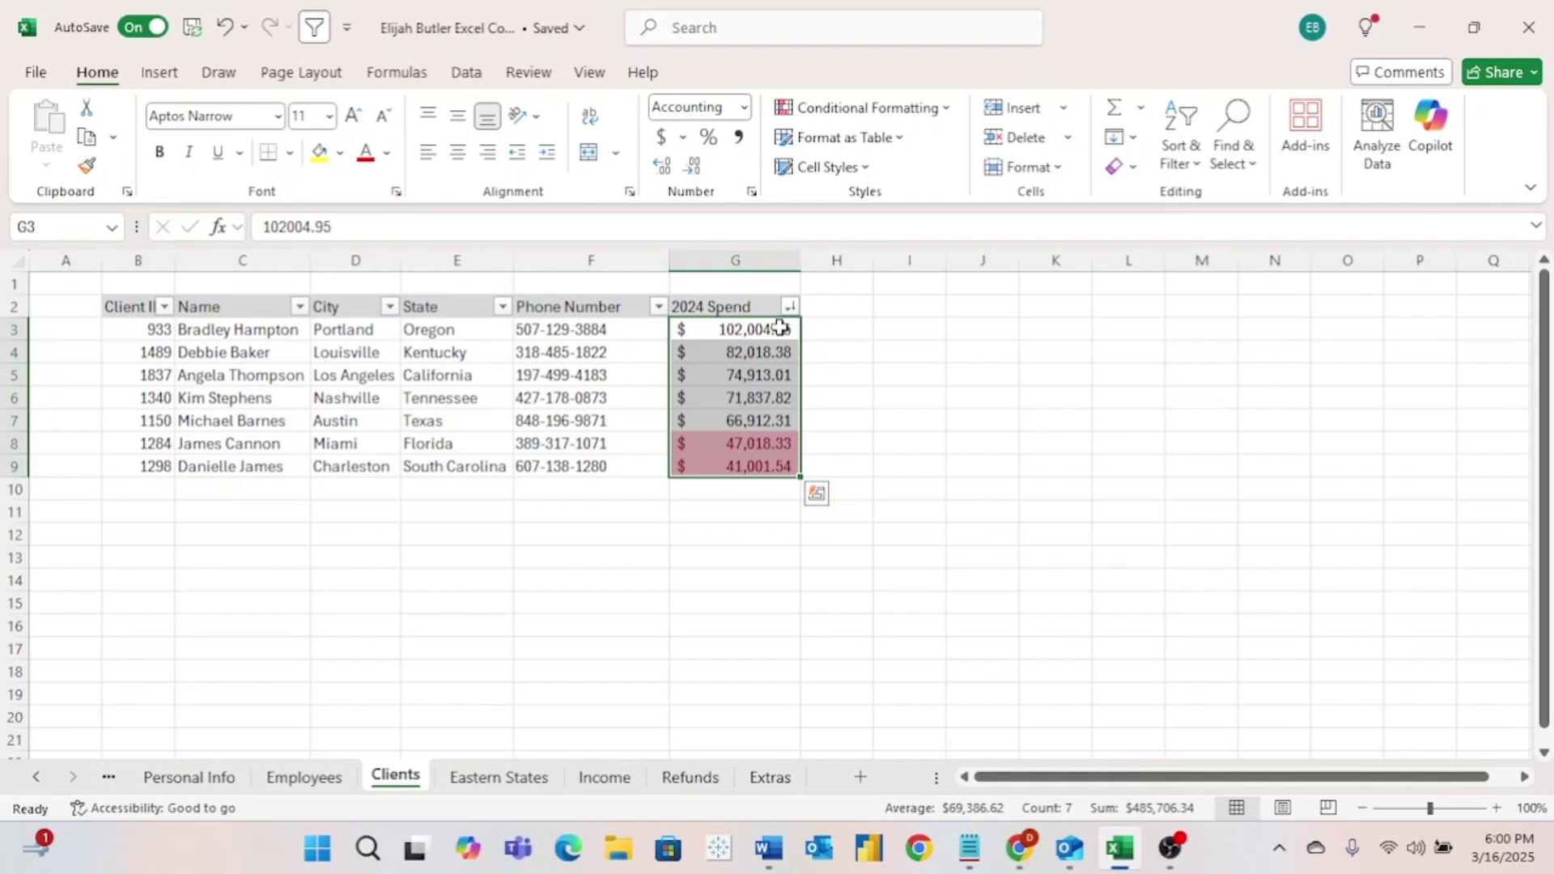
pyautogui.click(910, 108)
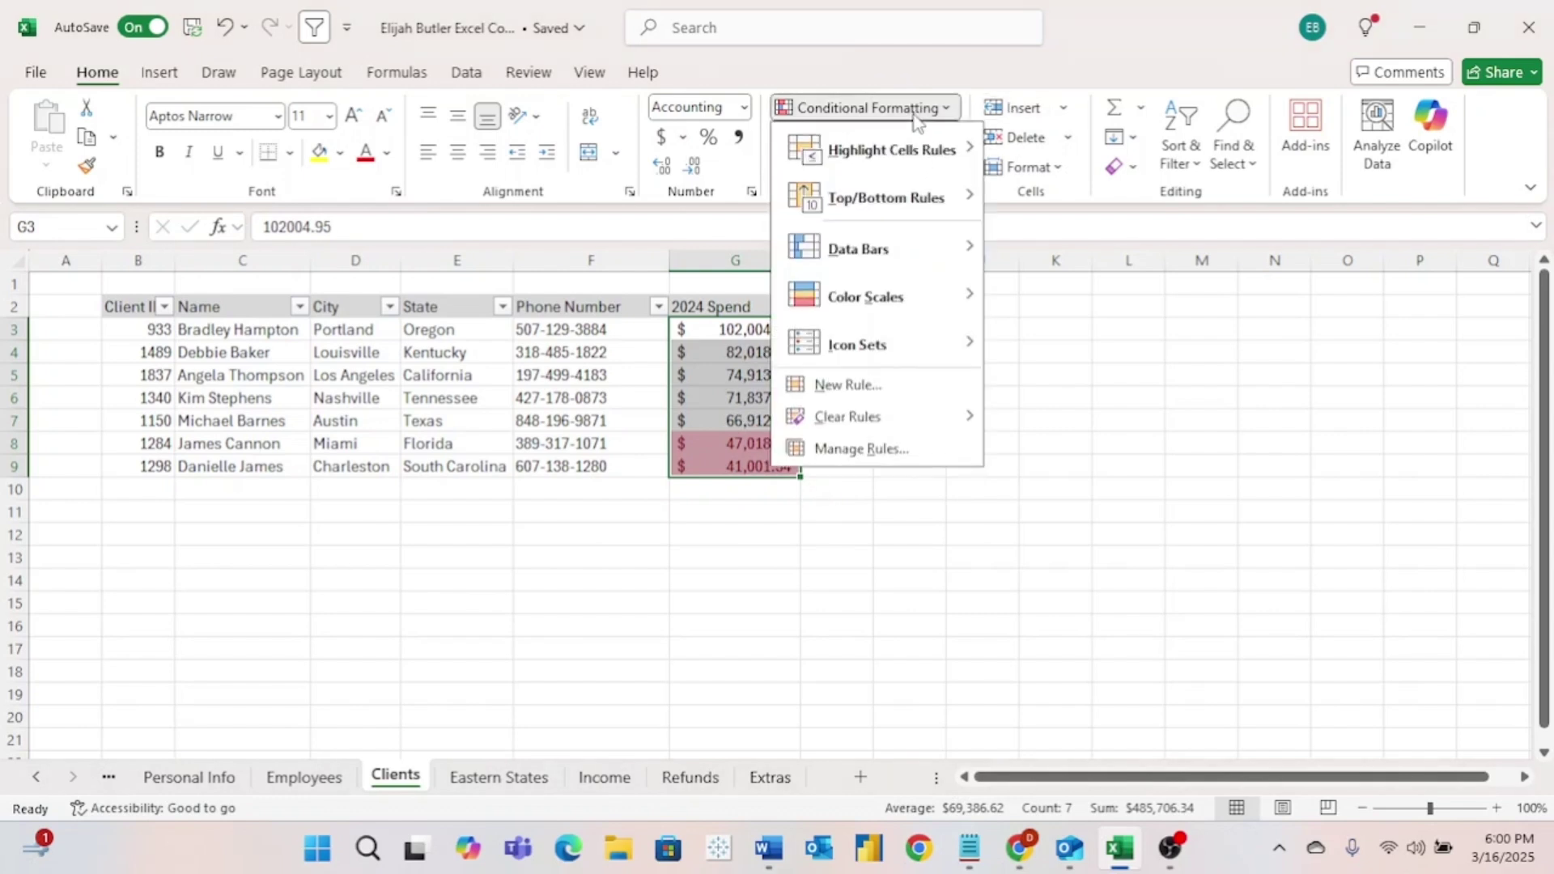
pyautogui.moveTo(918, 200)
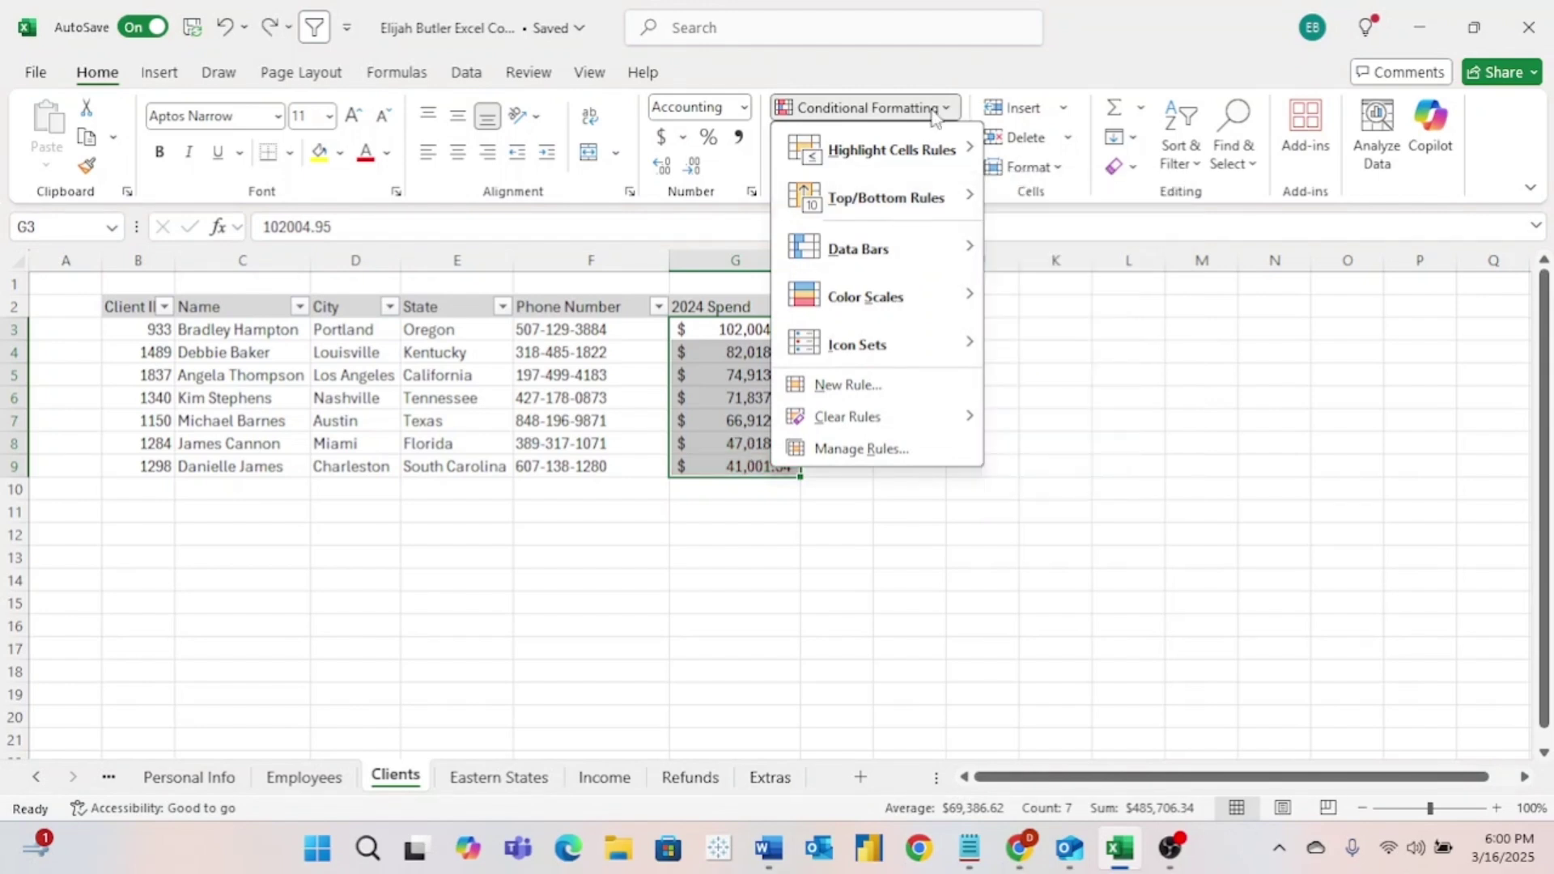
# Add a Between rule for 50,000 to 80000 using Light Red Fill with Dark Red Text.
pyautogui.moveTo(937, 153)
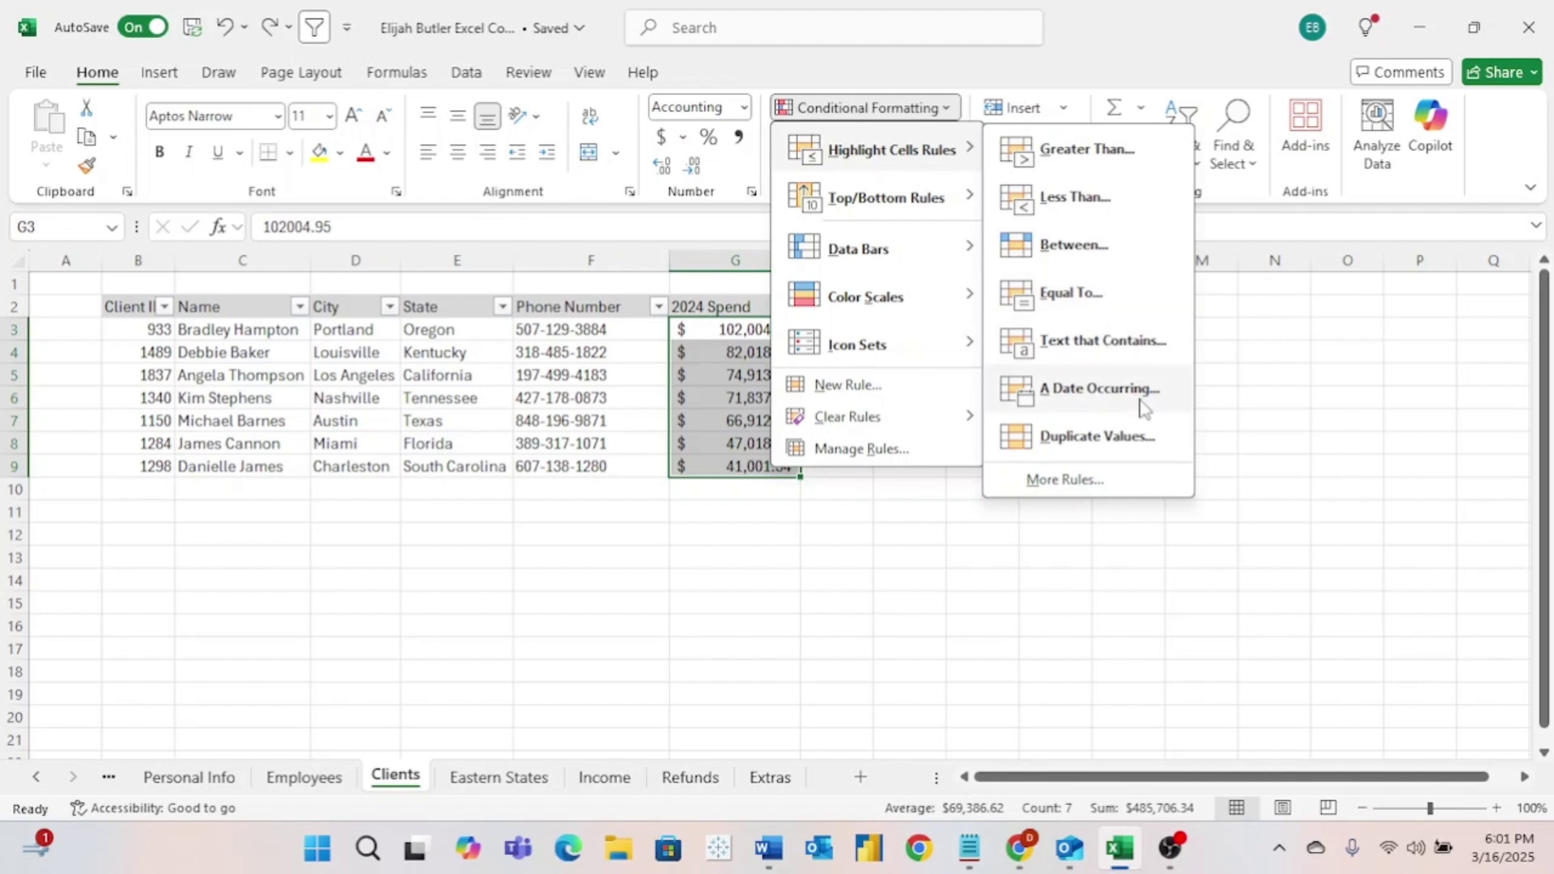
pyautogui.press('b')
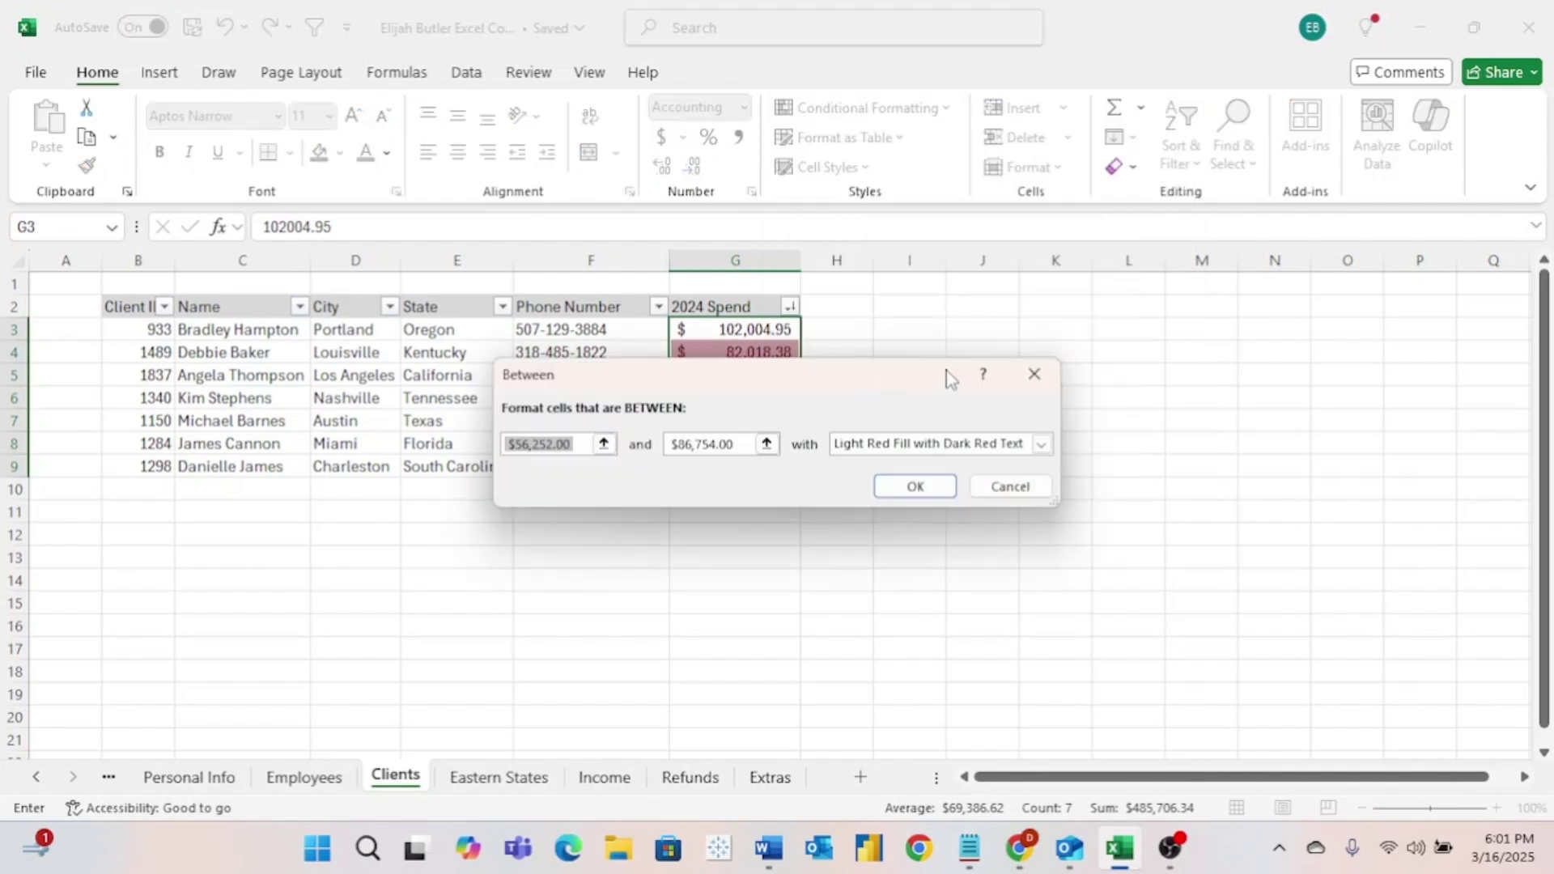
pyautogui.write('50,000')
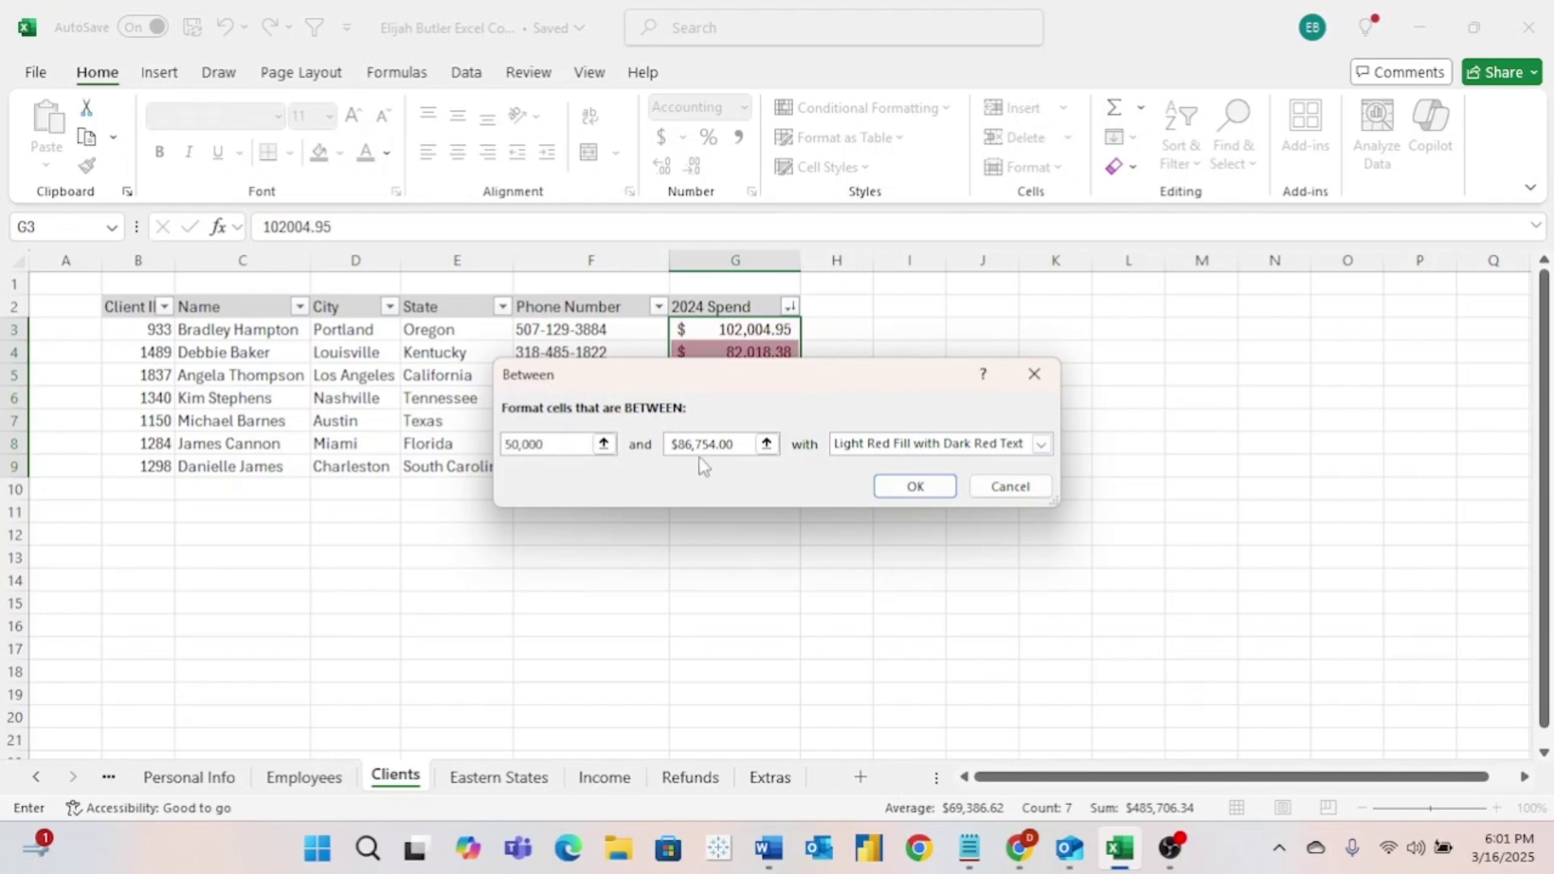
pyautogui.press('Tab')
pyautogui.write('80')
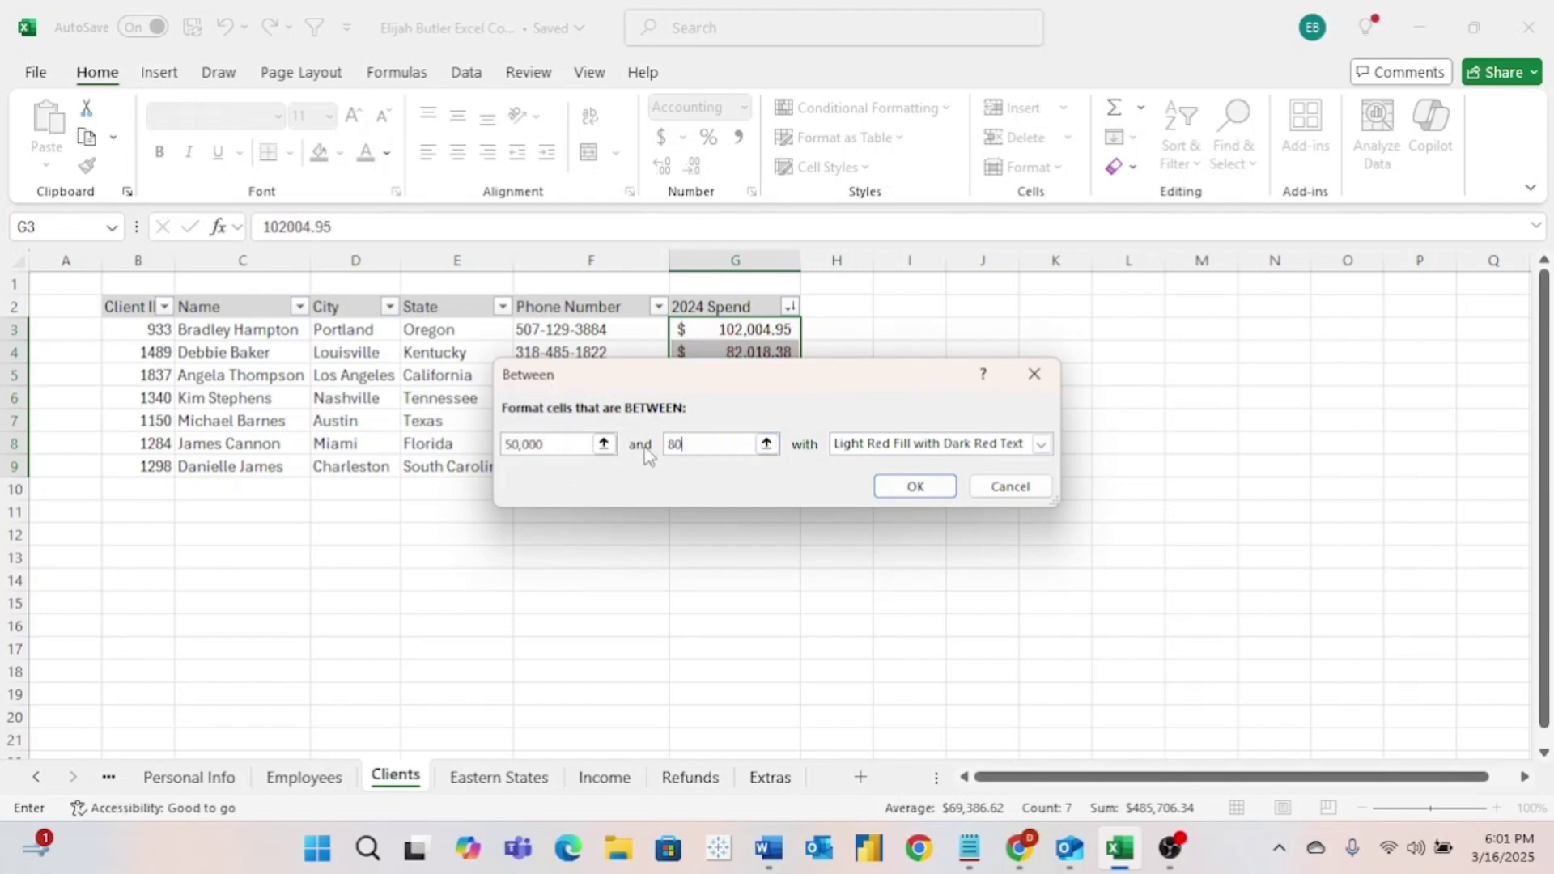
pyautogui.write('000')
pyautogui.click(934, 492)
# Check the highlighted values G5:G7, then reselect the 2024 Spend range G3:G9.
pyautogui.click(852, 462)
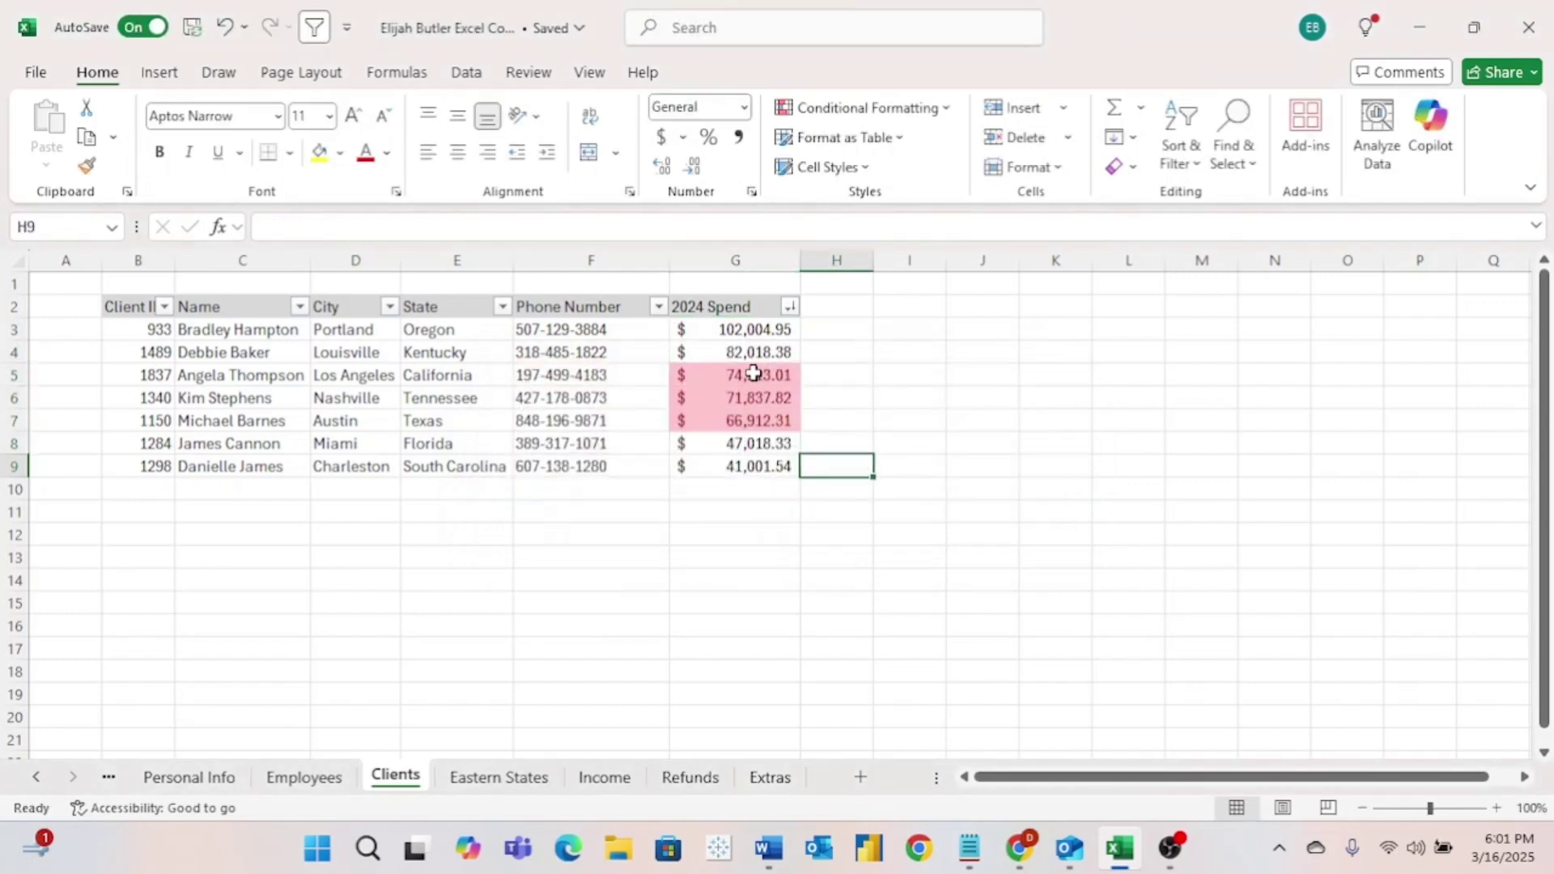
pyautogui.moveTo(753, 373); pyautogui.dragTo(764, 422)
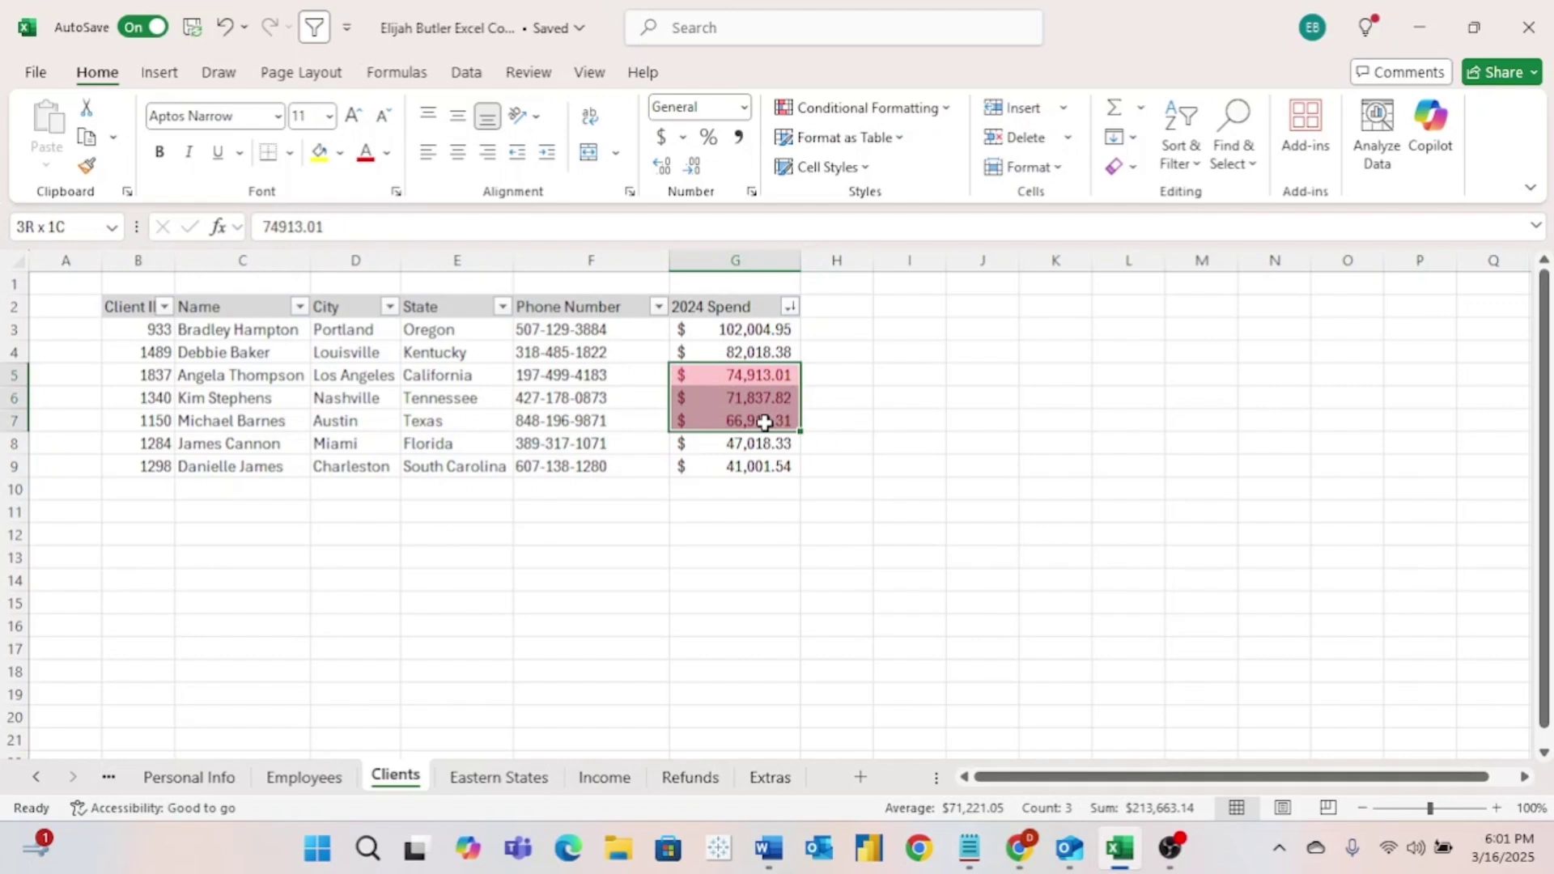
pyautogui.moveTo(764, 421); pyautogui.dragTo(764, 421)
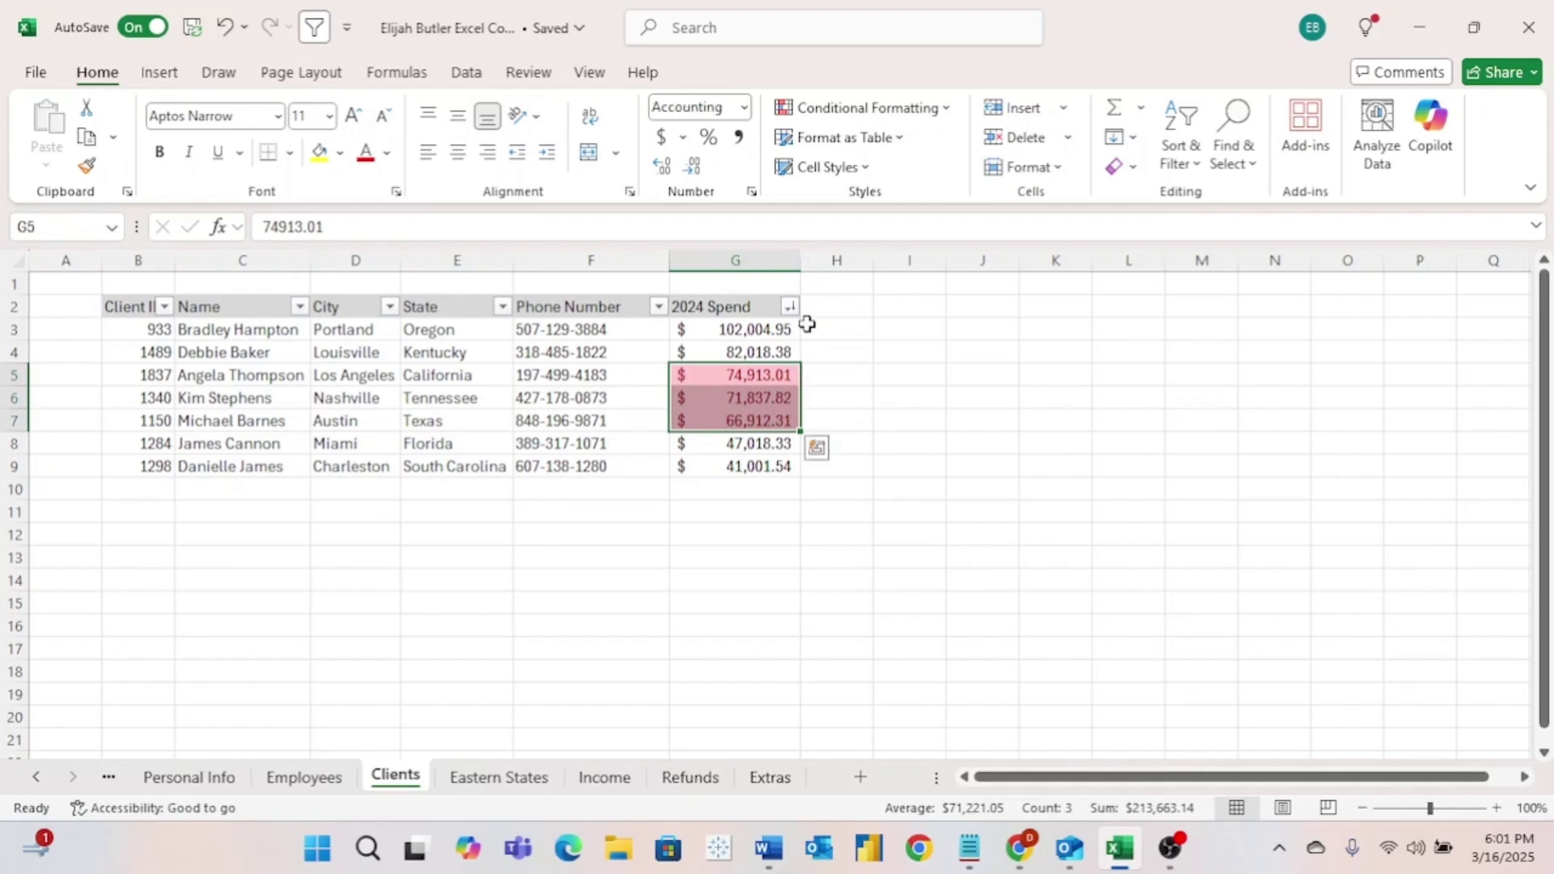
pyautogui.moveTo(739, 324); pyautogui.dragTo(751, 469)
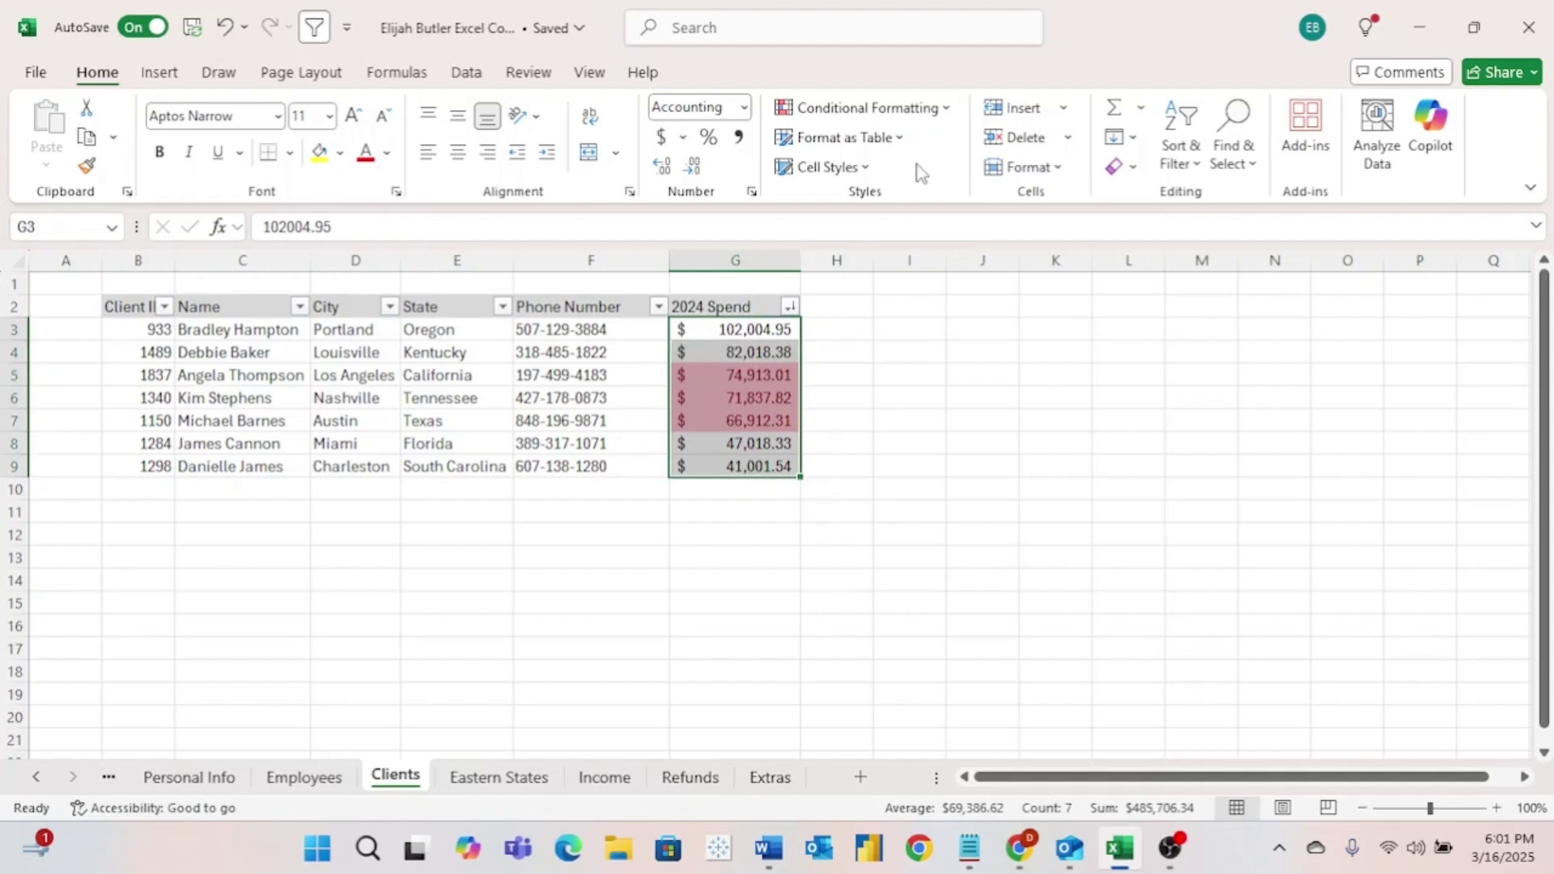
# Add a Greater Than 80000 rule with Yellow Fill with Dark Yellow Text to 2024 Spend.
pyautogui.click(908, 109)
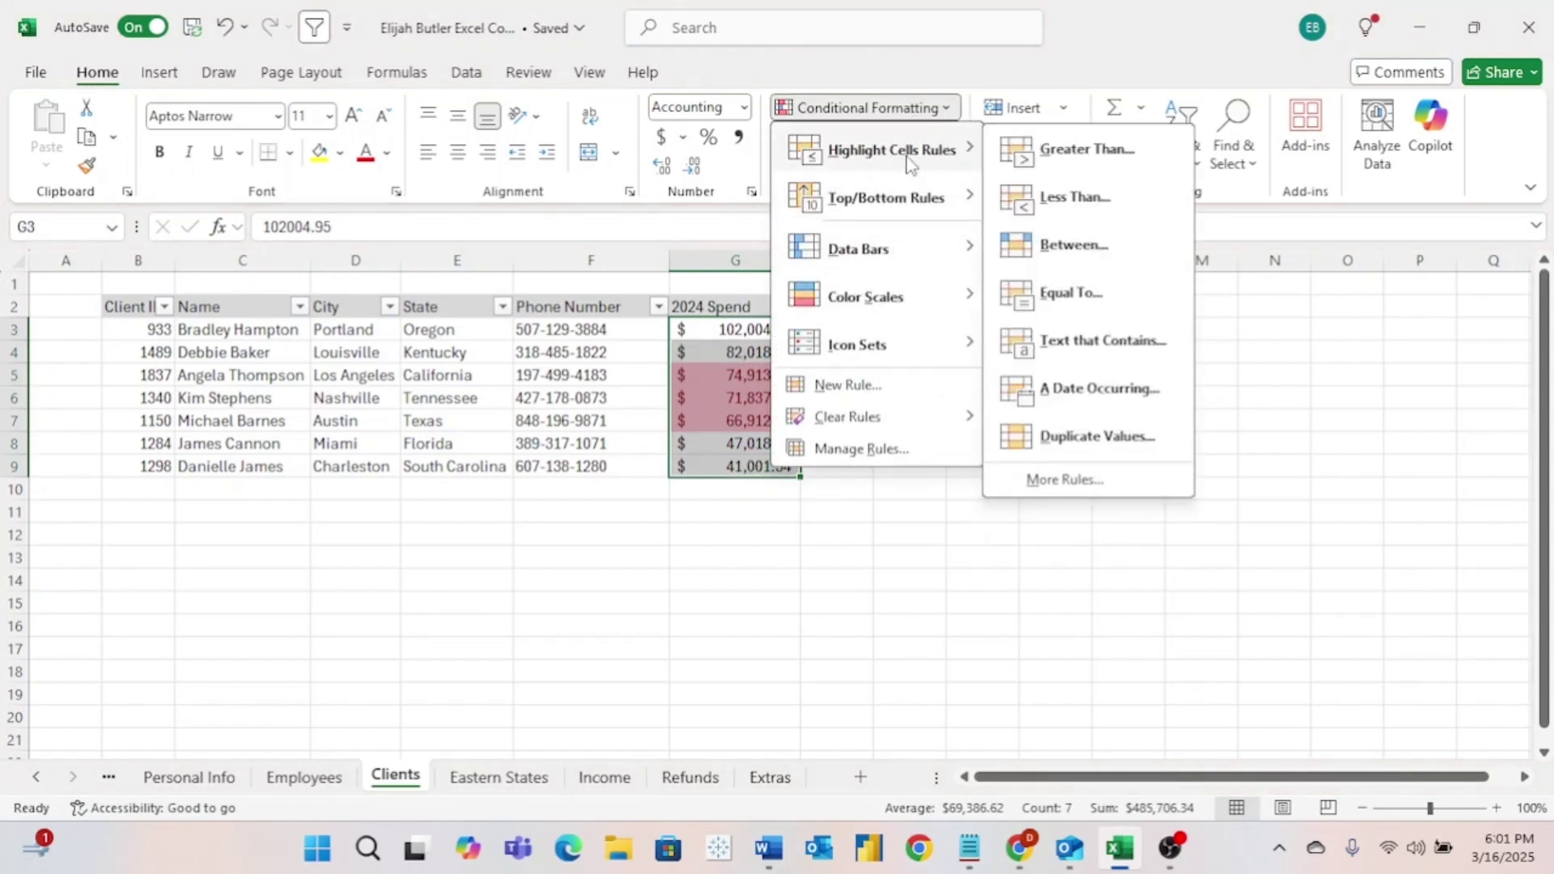
pyautogui.click(1084, 151)
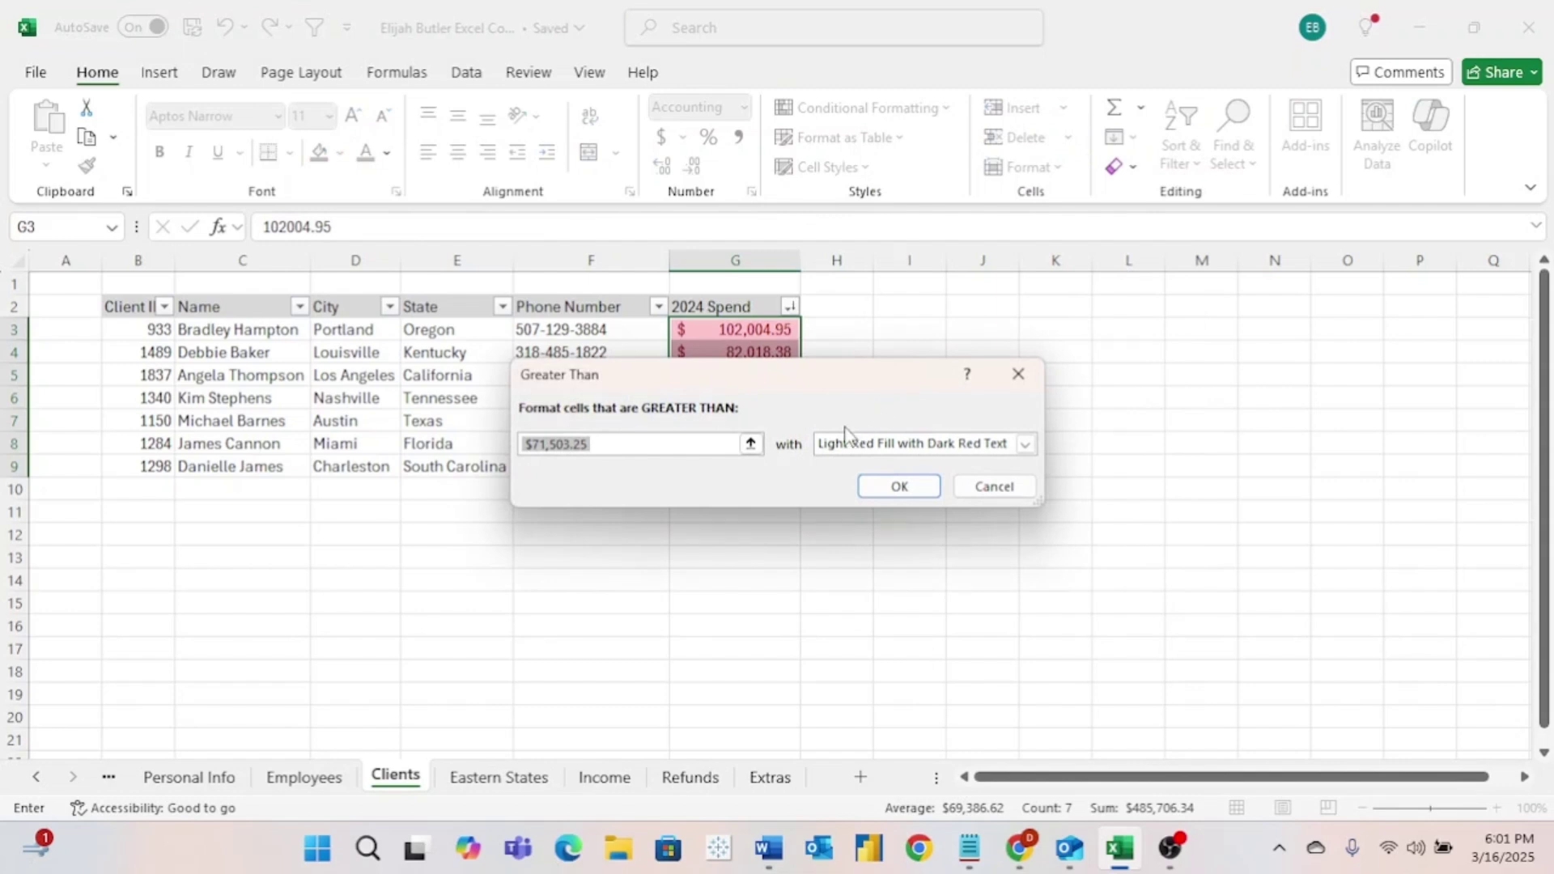
pyautogui.write('80')
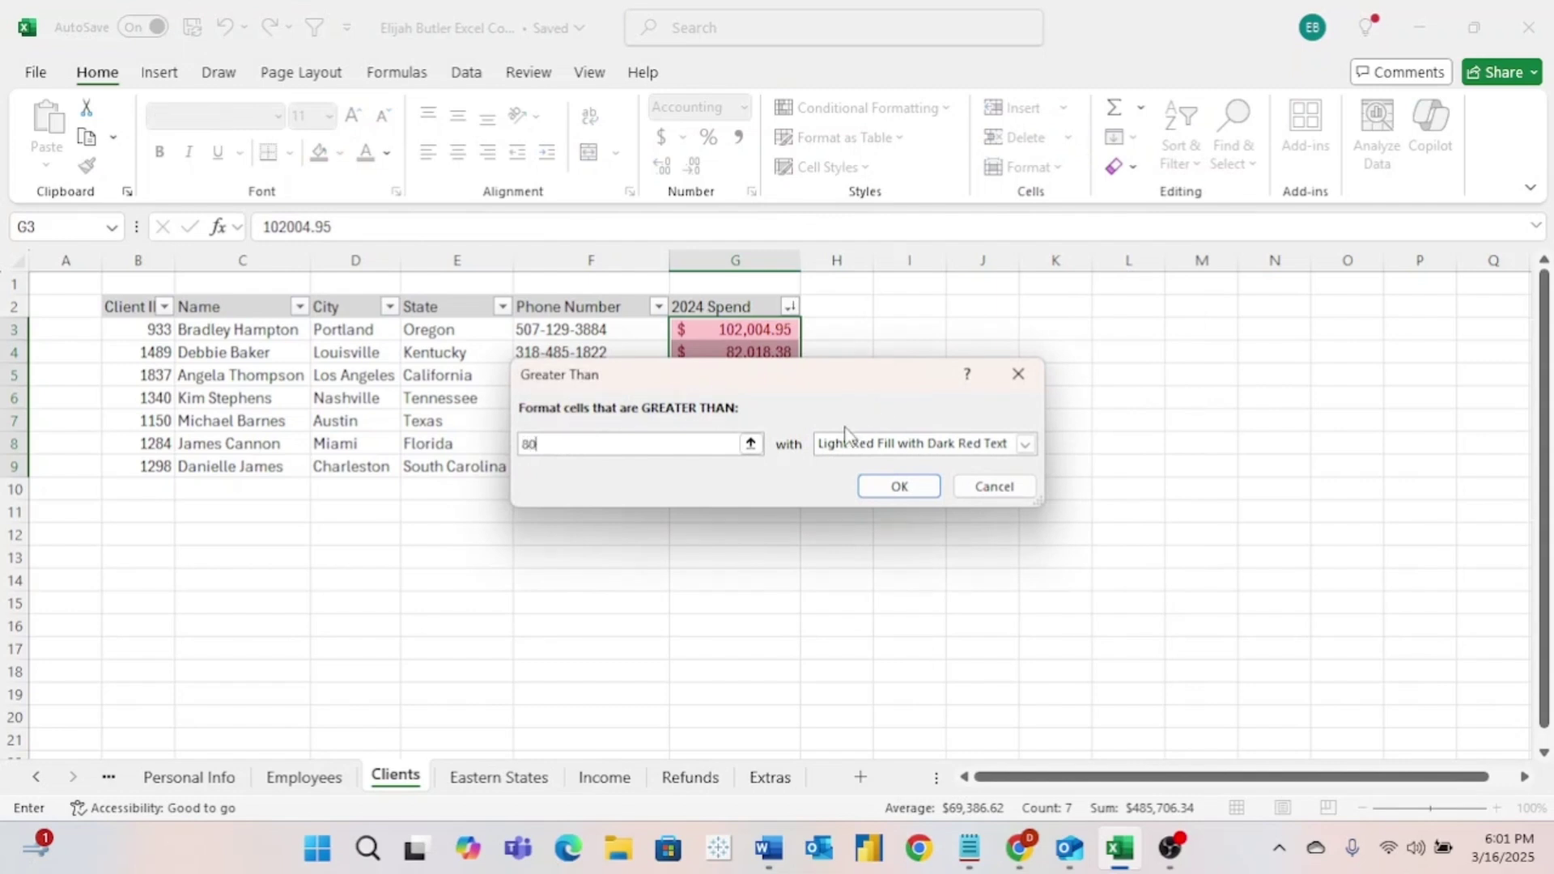
pyautogui.write('000')
pyautogui.click(1024, 445)
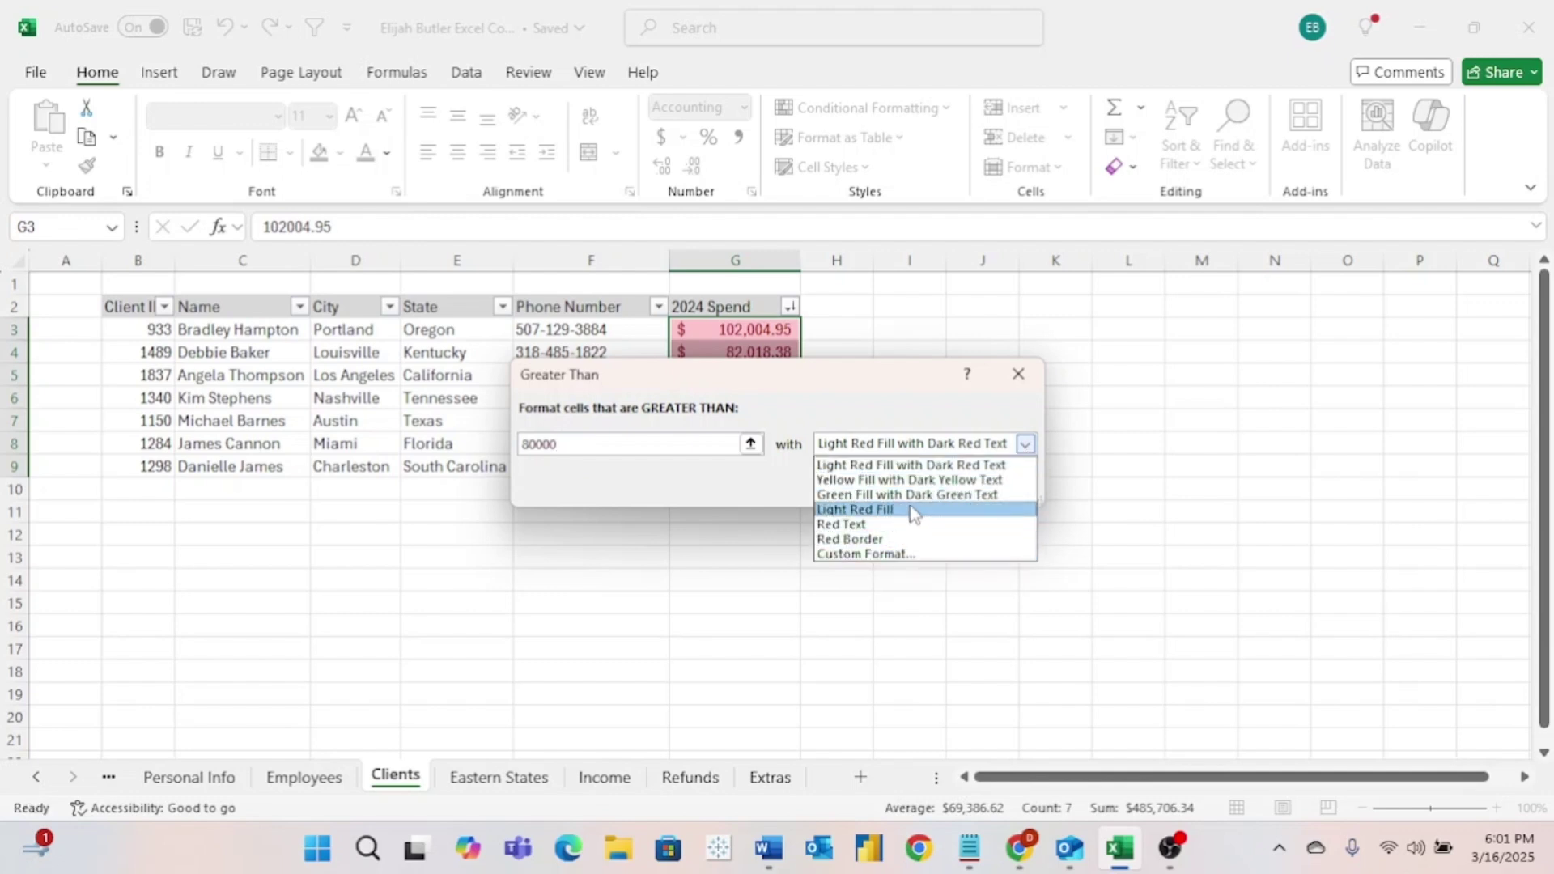
pyautogui.click(951, 480)
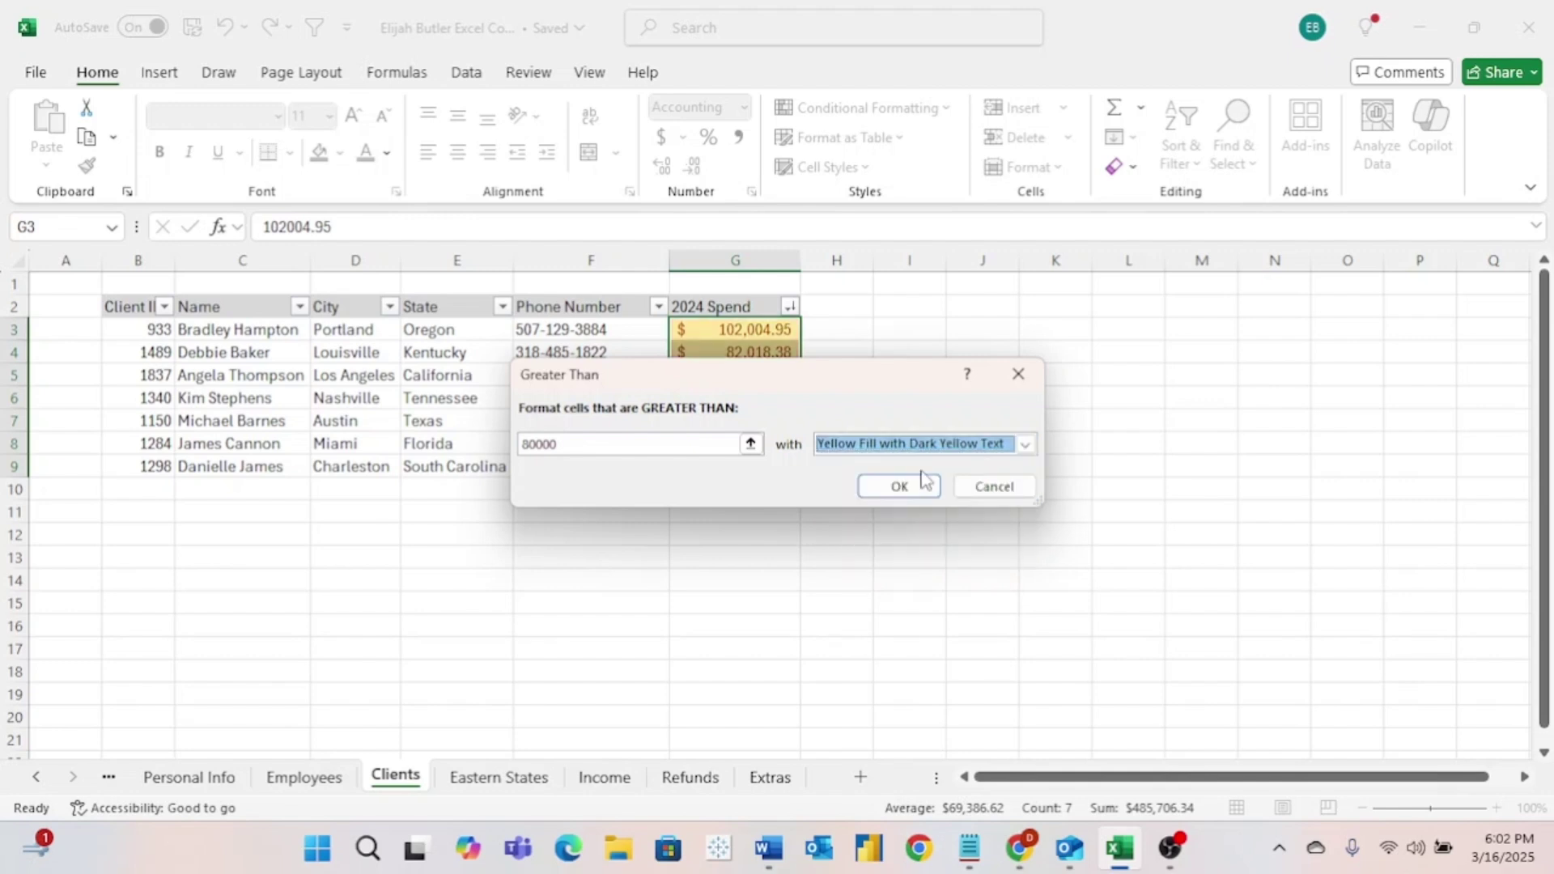
pyautogui.click(894, 482)
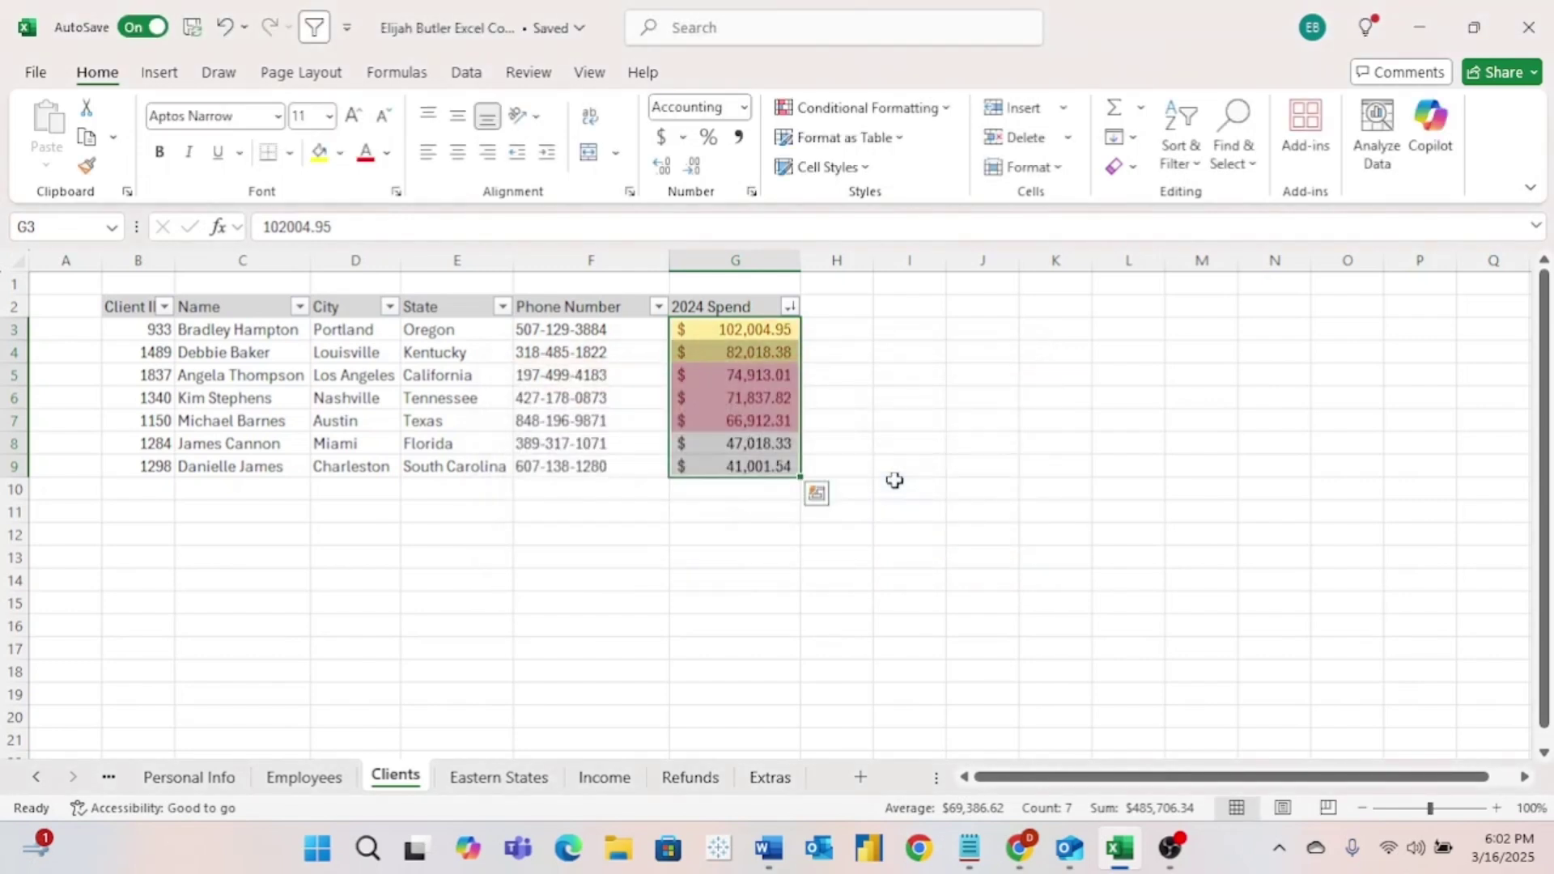